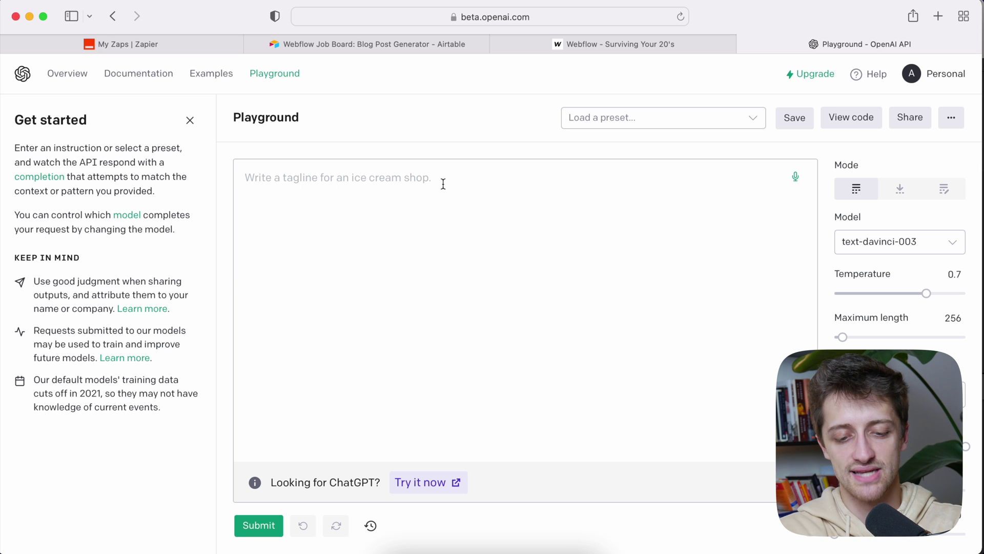
Step: Ask the Playground model for a 5 paragraph blog post about rainbows and submit it
text(Can you w)
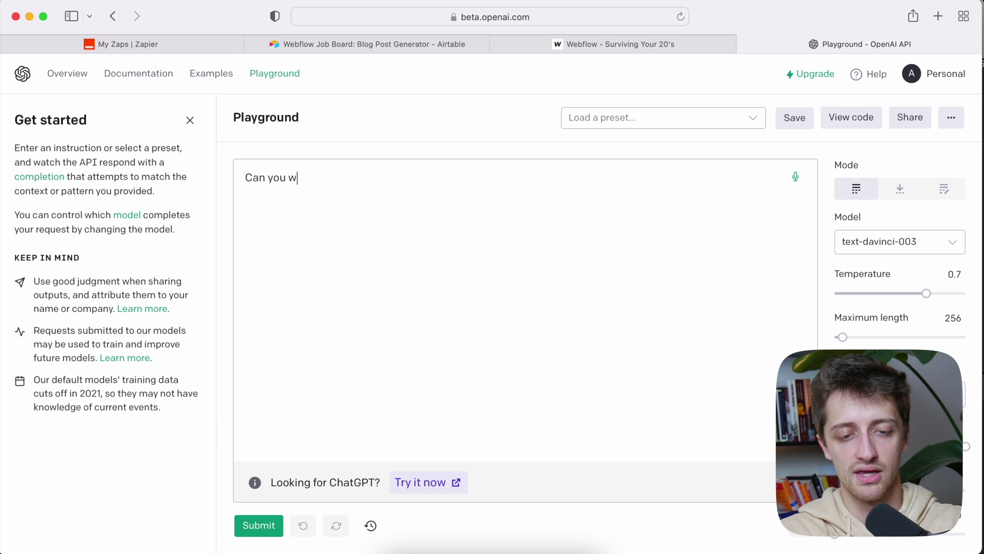
text(rite me a)
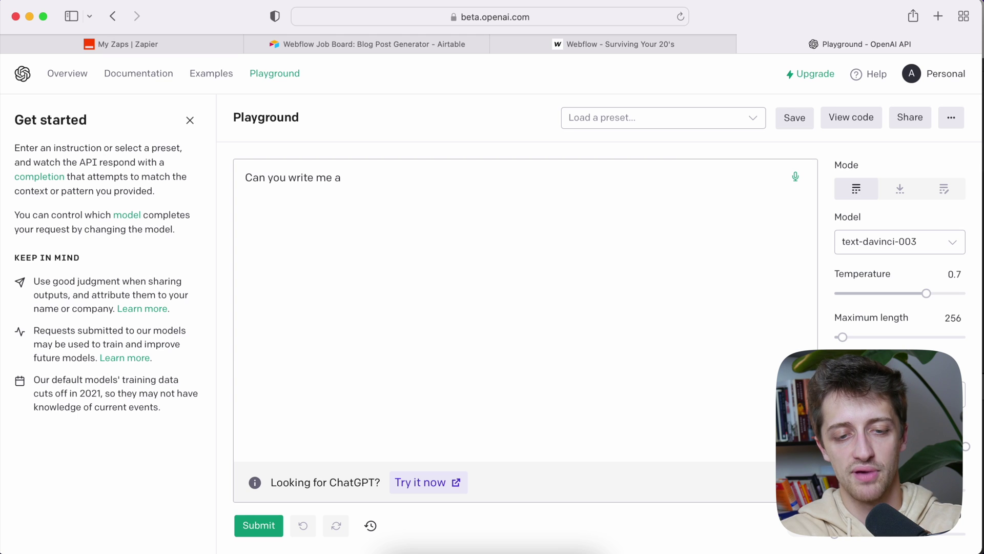
text( 5 paragrp)
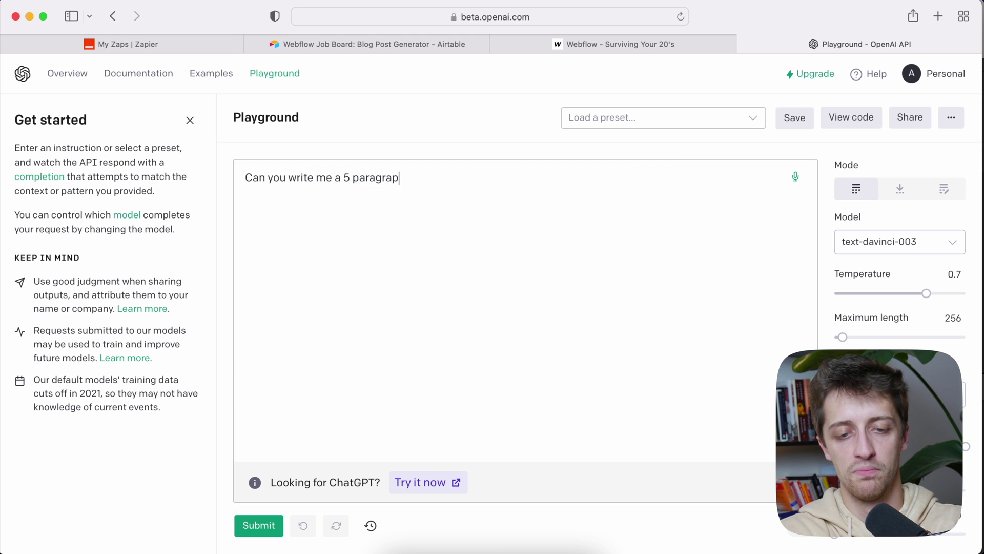
text(h blog post about )
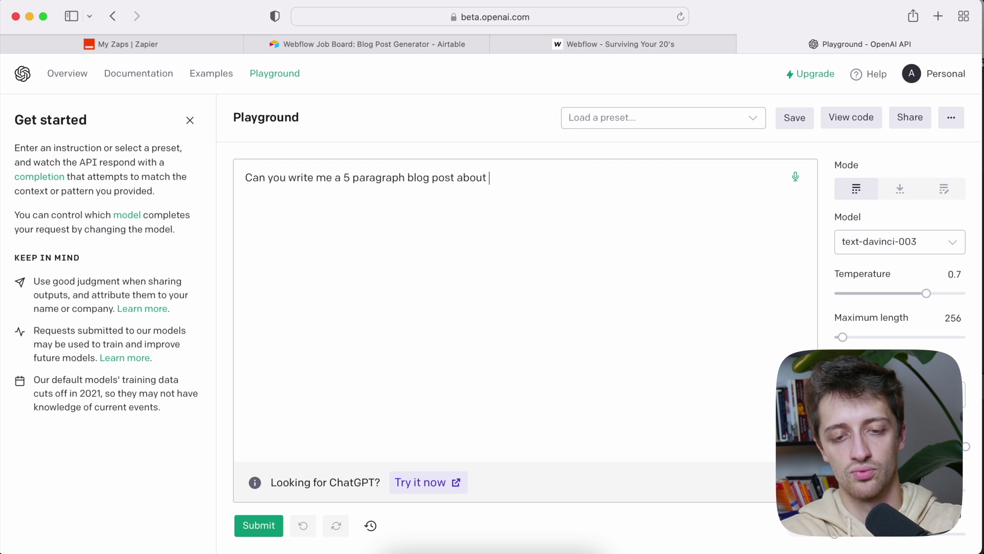
text(rainbows?)
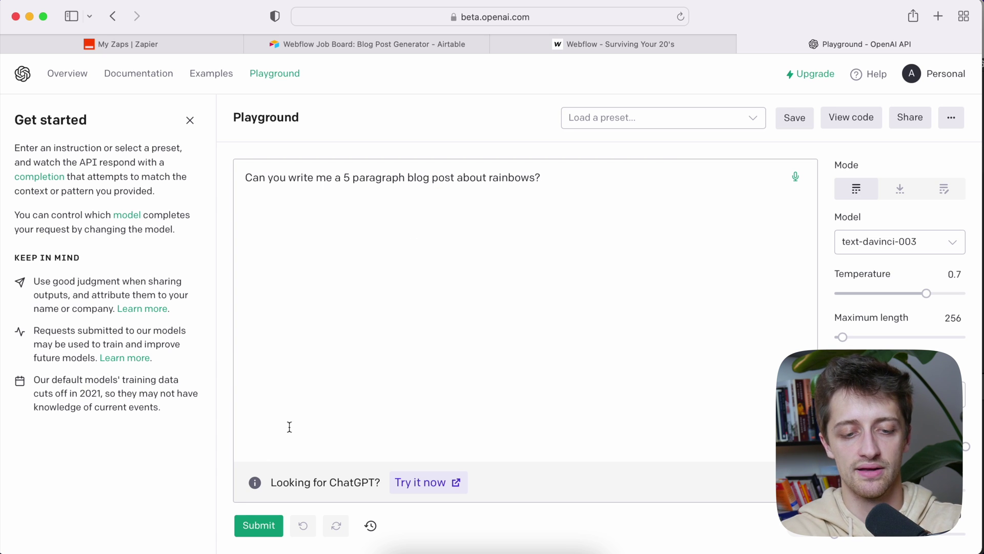
click(259, 525)
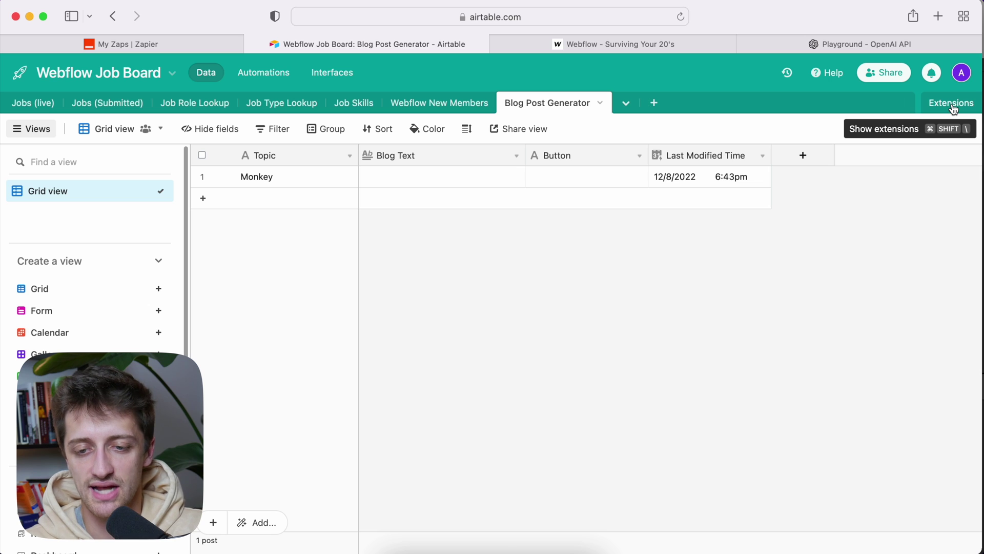
Step: Show the extensions panel for the Blog Post Generator base
click(952, 105)
Step: Add the Scripting extension to the base and dismiss its welcome dialog
click(843, 446)
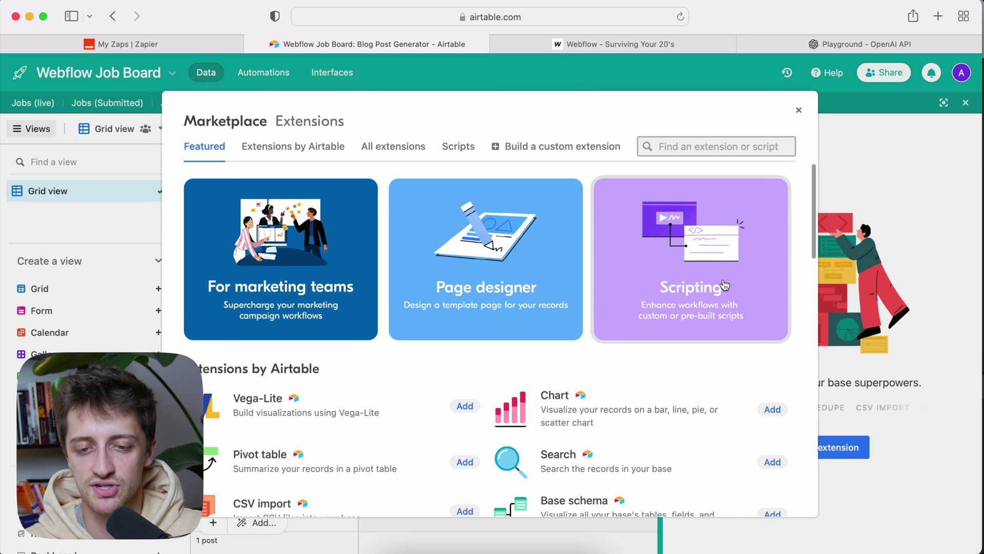
click(706, 256)
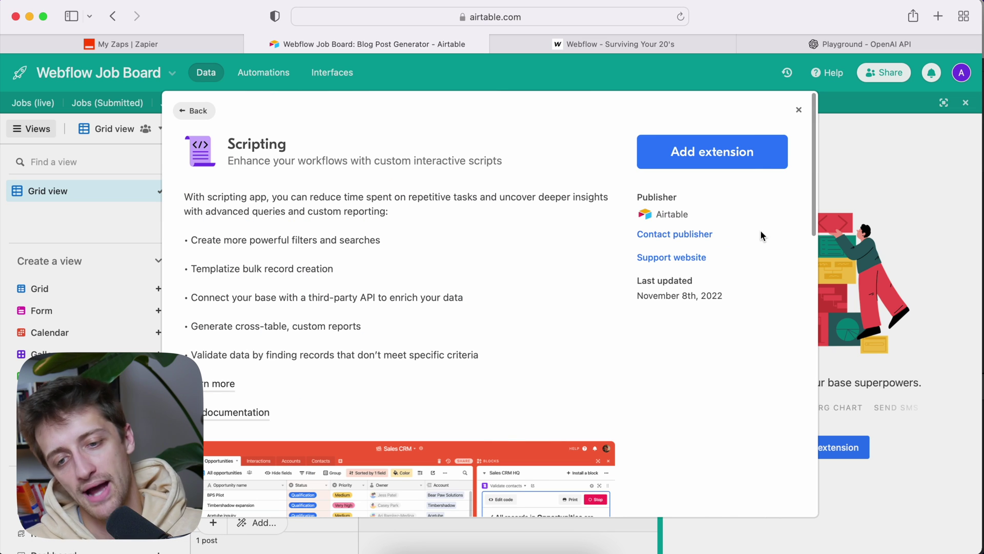
click(724, 168)
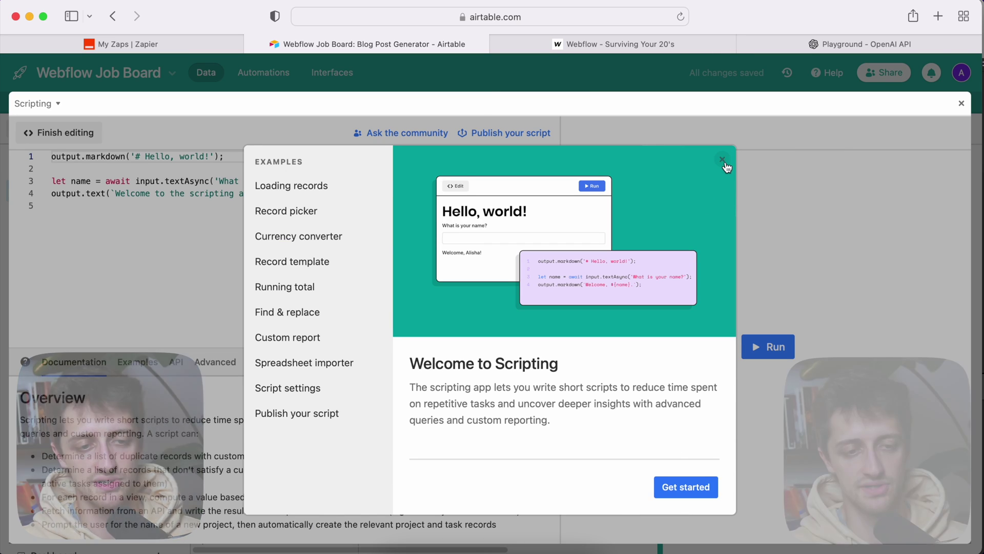
click(723, 160)
Step: Delete all of the sample code from the Scripting editor
drag(320, 194, 303, 193)
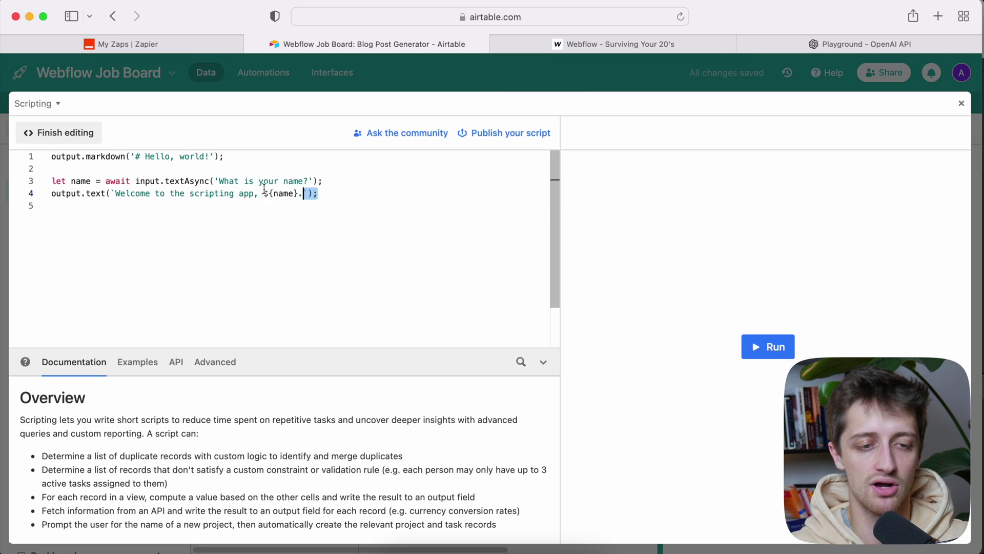
key(super+a)
key(BackSpace)
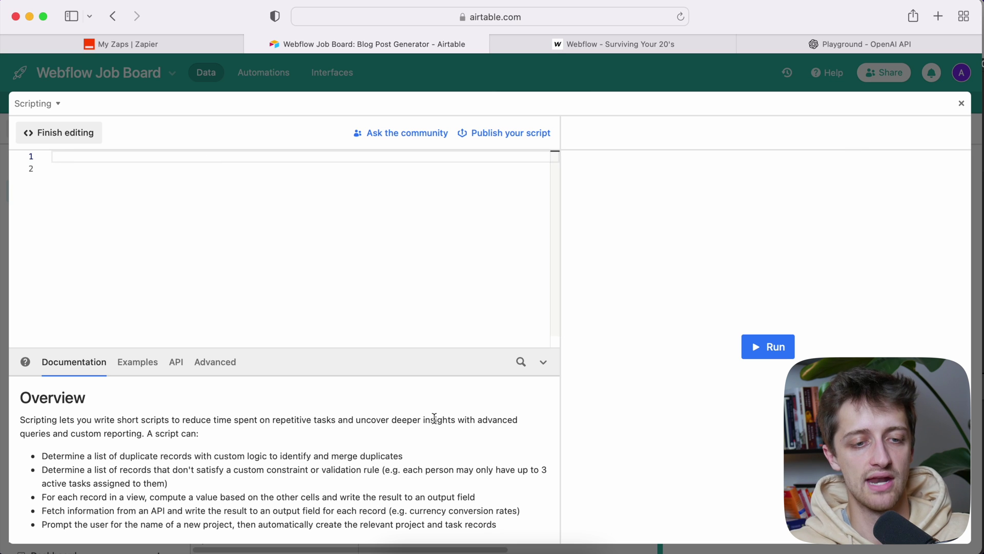
Step: Paste the OpenAI completions script and check its table name 'Blog Post Generator'
key(super+v)
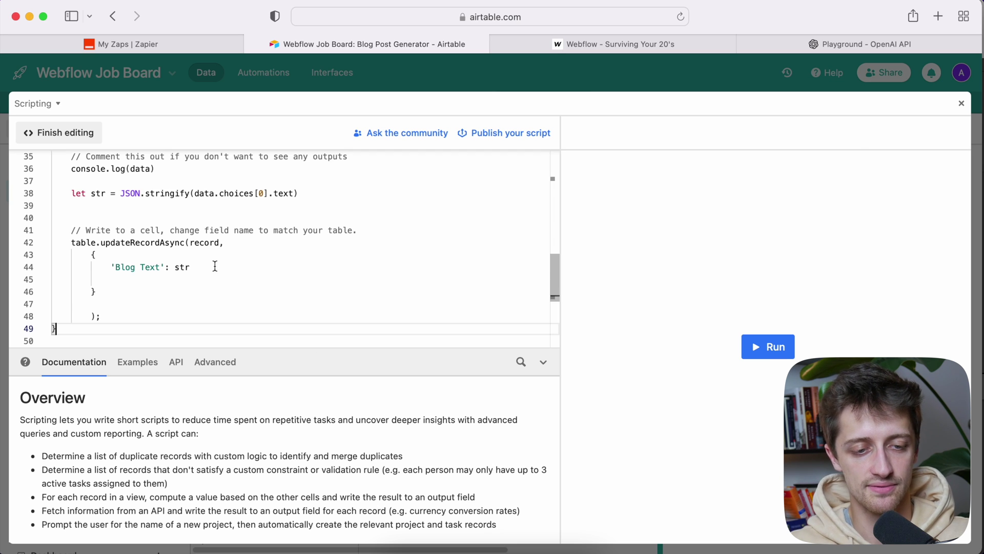
scroll(205, 235, up, 10)
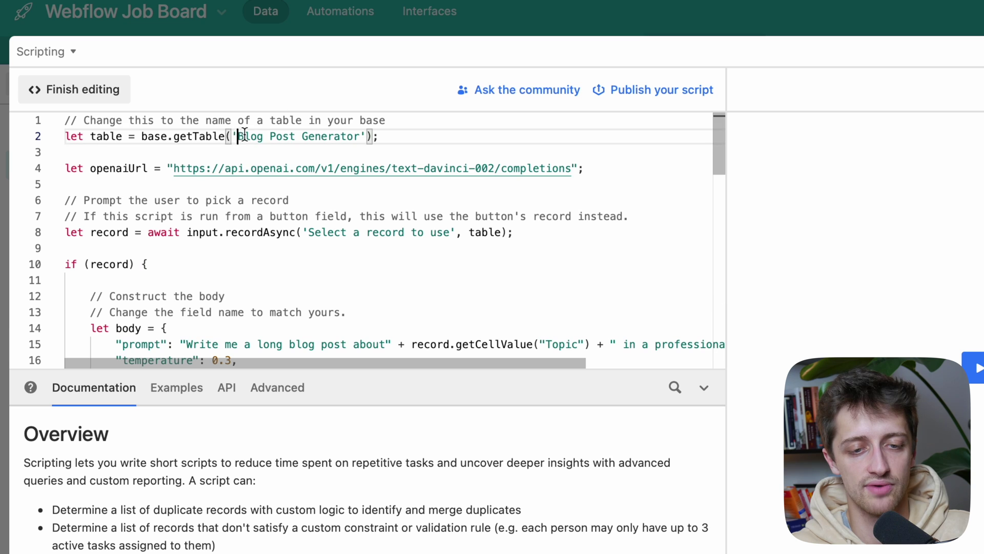
drag(245, 134, 361, 136)
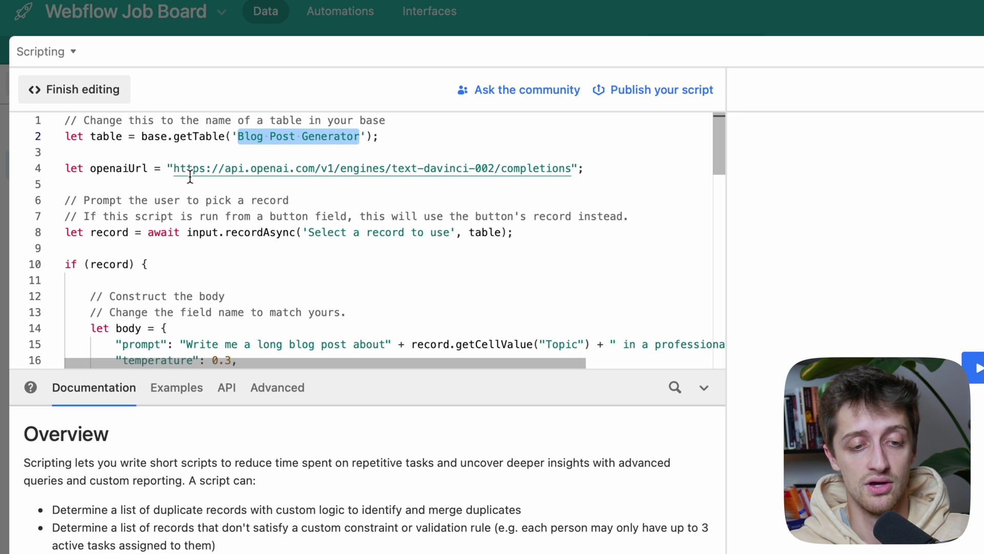
scroll(218, 236, down, 2)
scroll(217, 236, down, 3)
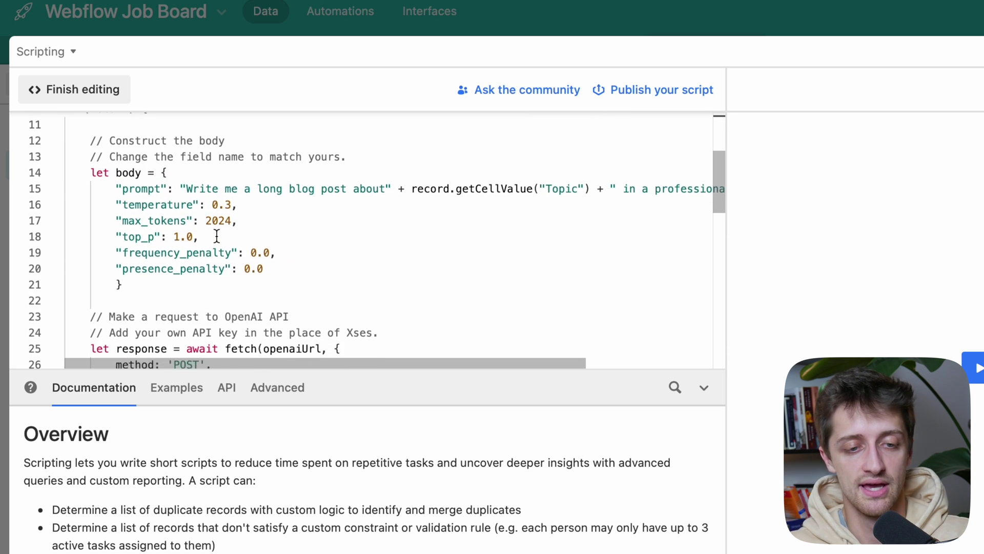
drag(182, 172, 706, 186)
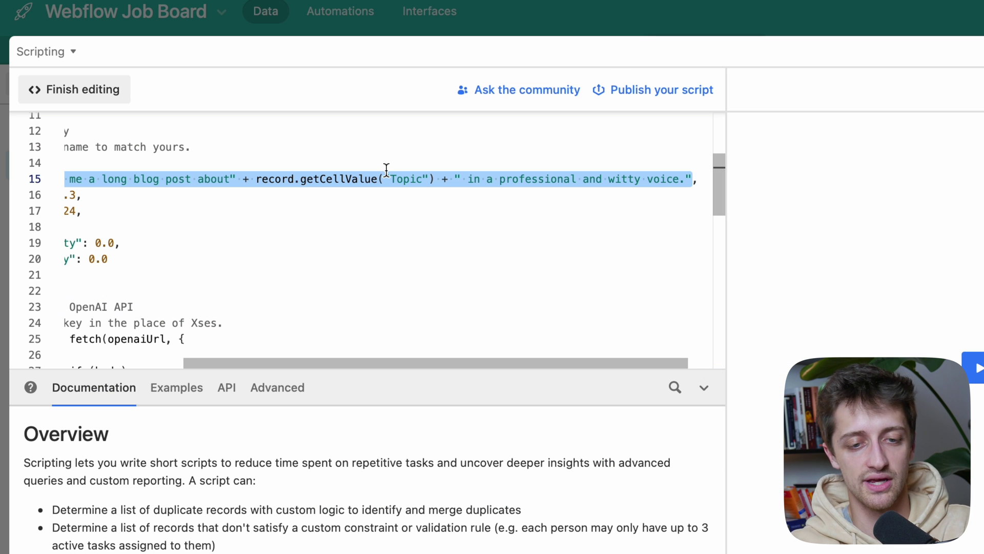
scroll(330, 216, left, 5)
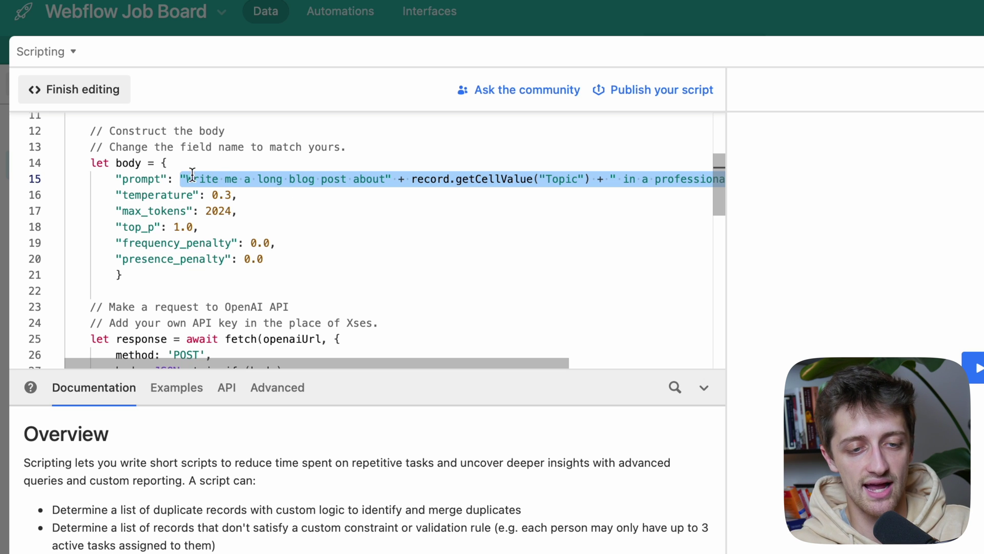
drag(186, 179, 384, 180)
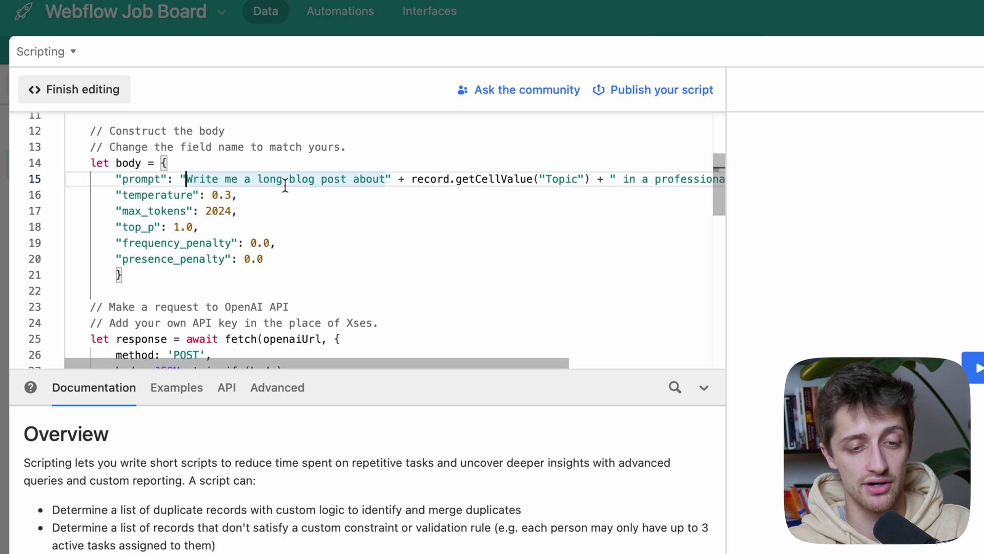
click(186, 177)
drag(188, 177, 390, 179)
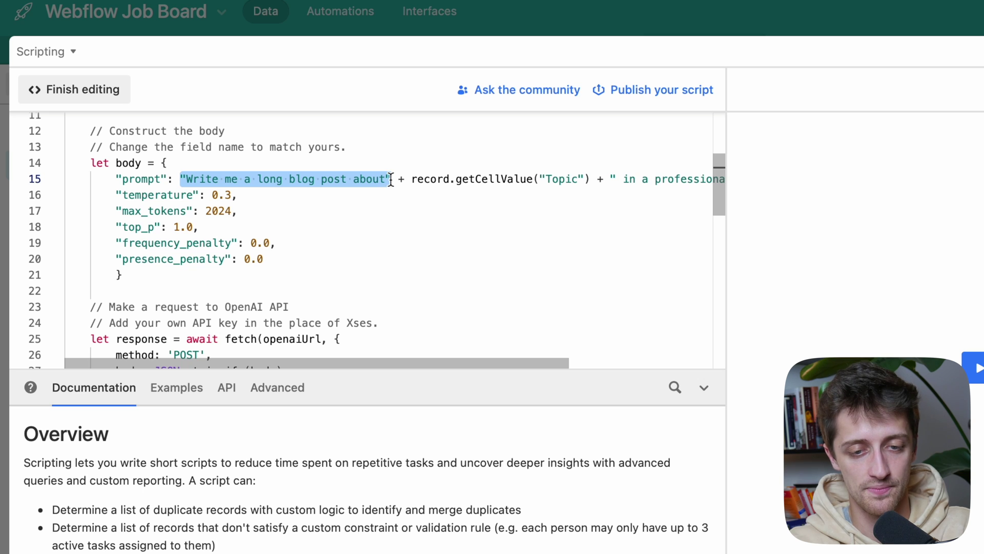
scroll(471, 179, right, 3)
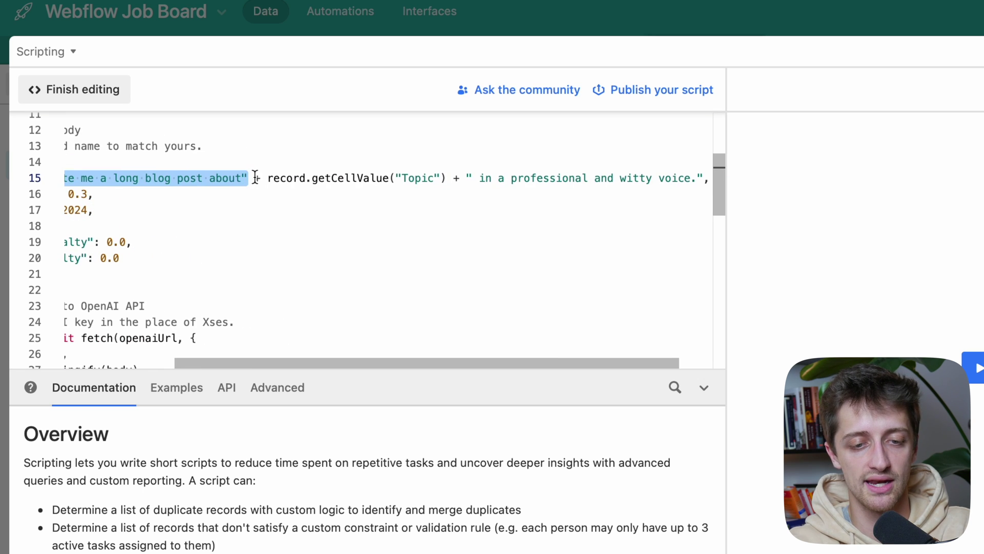
drag(254, 177, 447, 177)
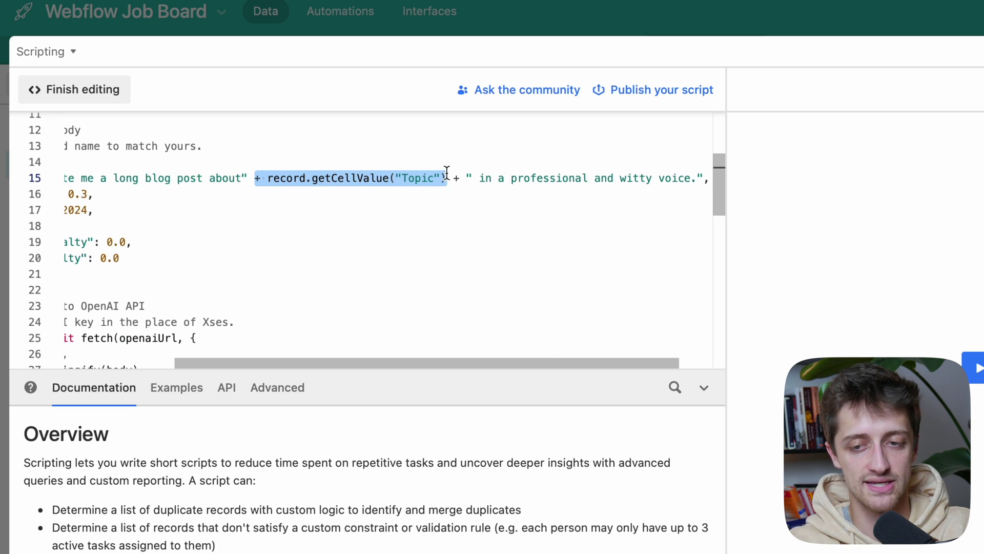
key(Escape)
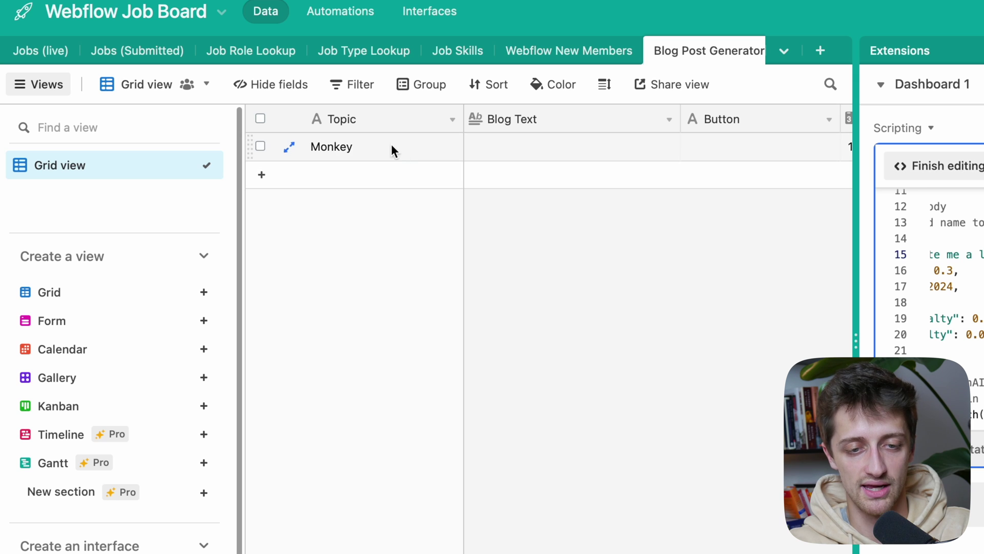
click(952, 165)
click(968, 180)
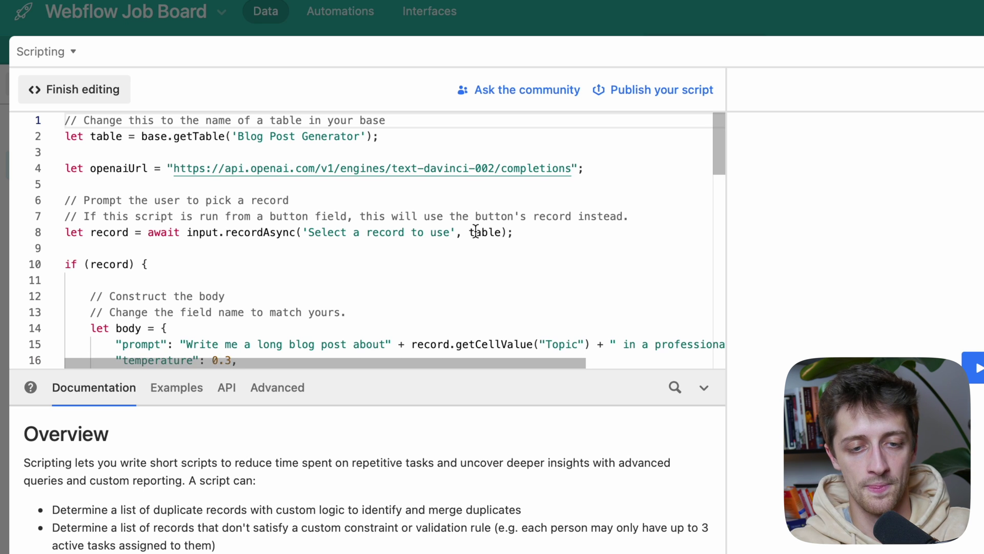
scroll(477, 230, down, 3)
scroll(475, 230, down, 1)
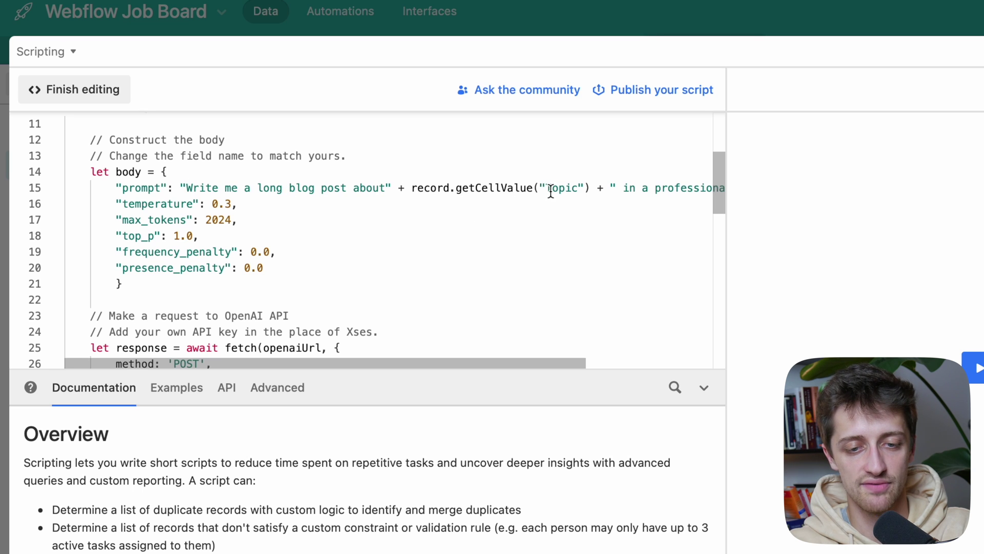
drag(549, 190, 579, 190)
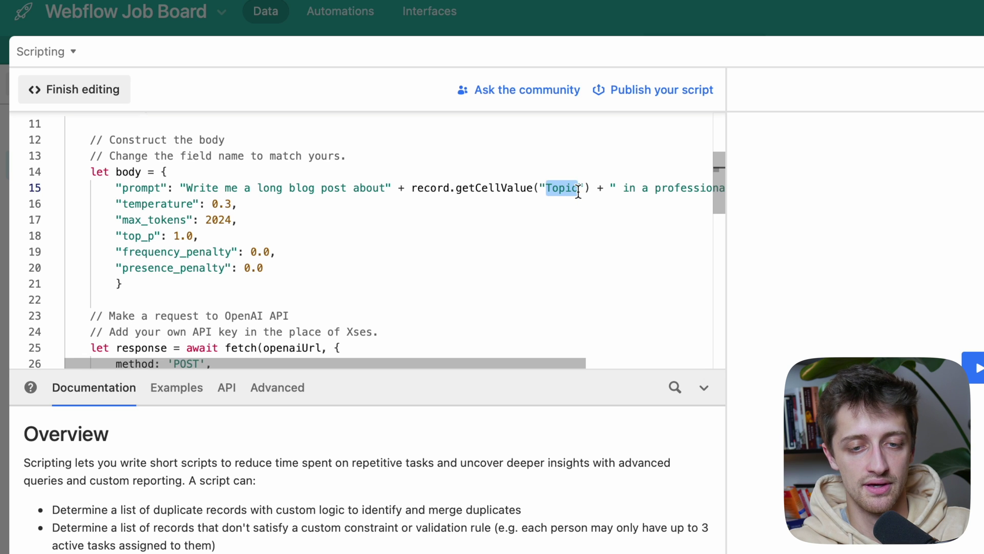
scroll(569, 192, right, 5)
scroll(475, 200, right, 1)
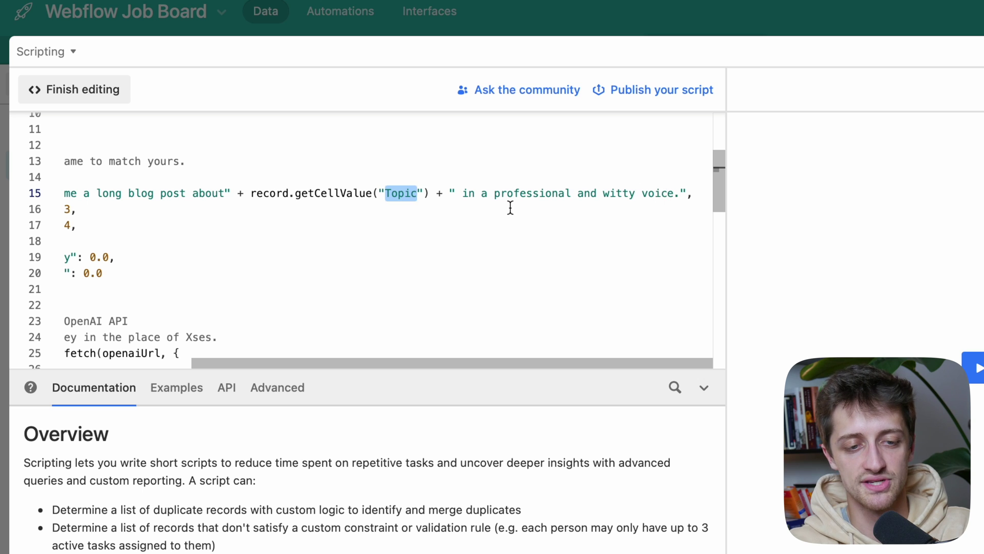
scroll(507, 207, left, 4)
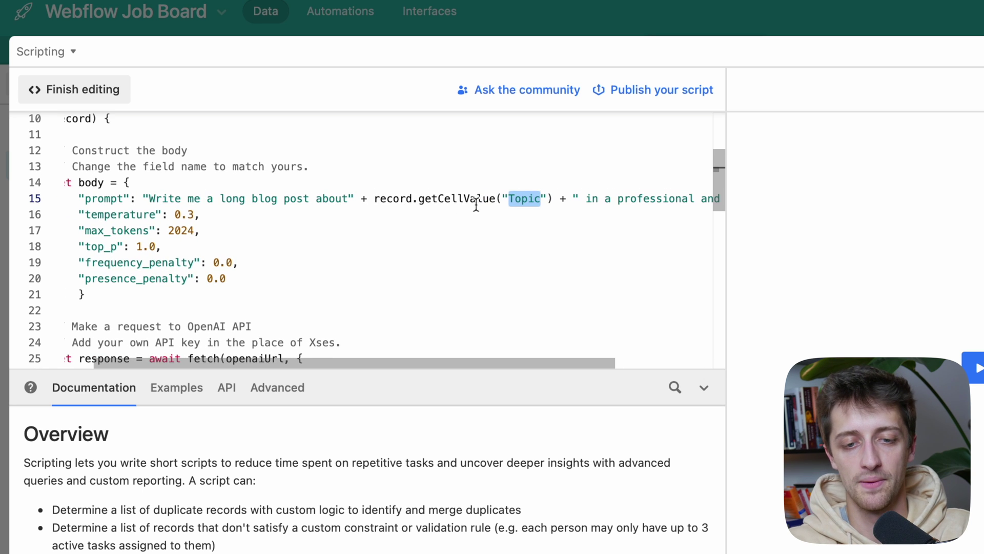
scroll(559, 203, right, 1)
scroll(559, 202, right, 4)
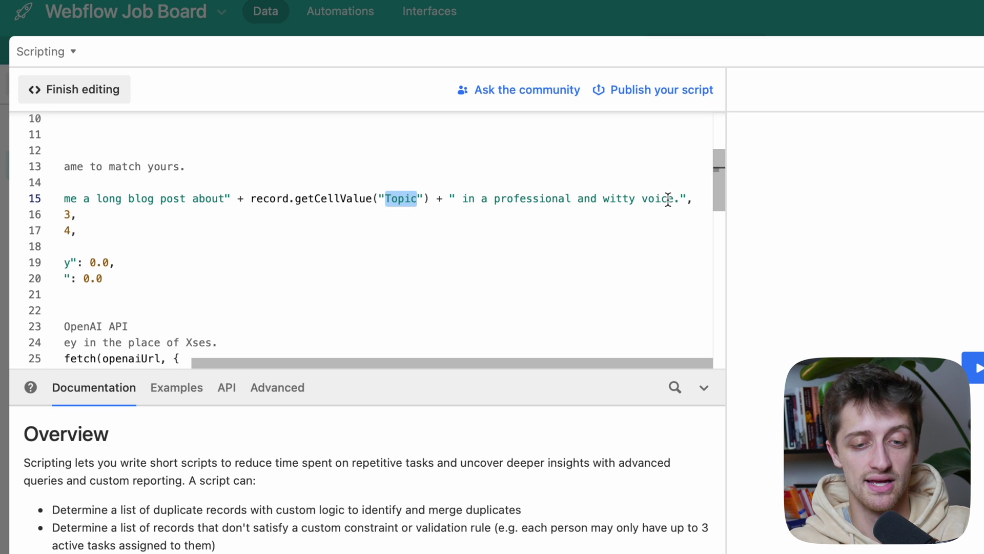
click(460, 199)
Step: Insert '5 paragraph' into the prompt and replace 'professional' with 'dark'
scroll(128, 200, left, 3)
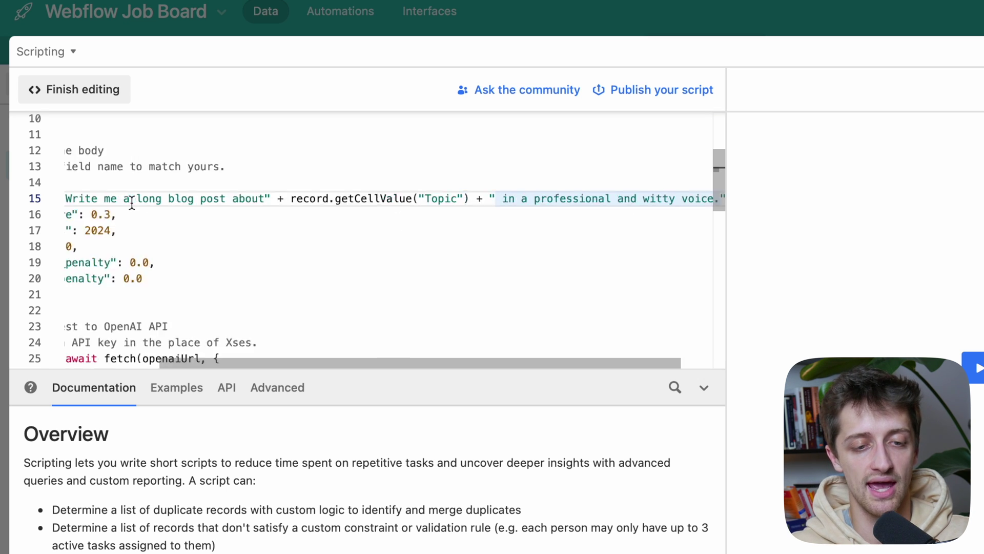
click(161, 200)
text(5 parag)
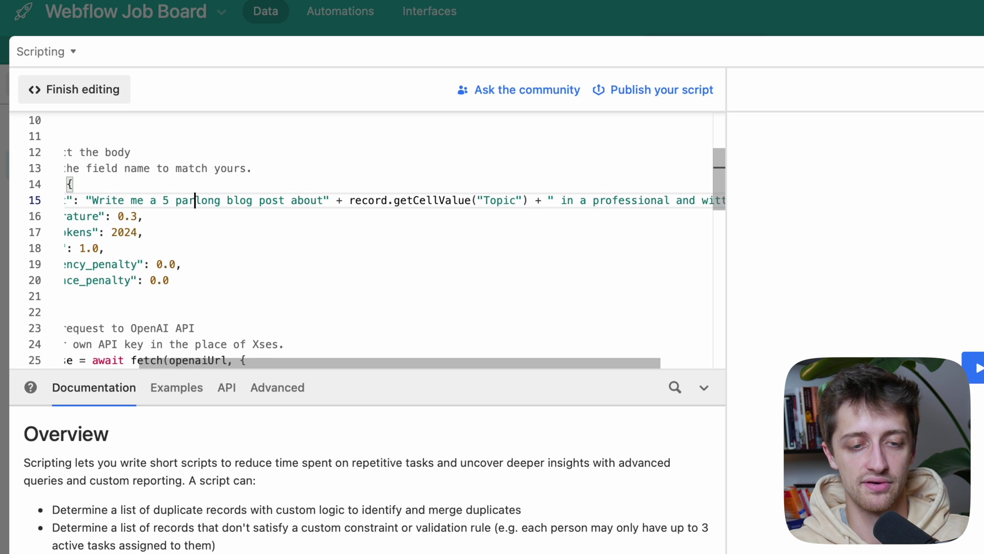
text(raph)
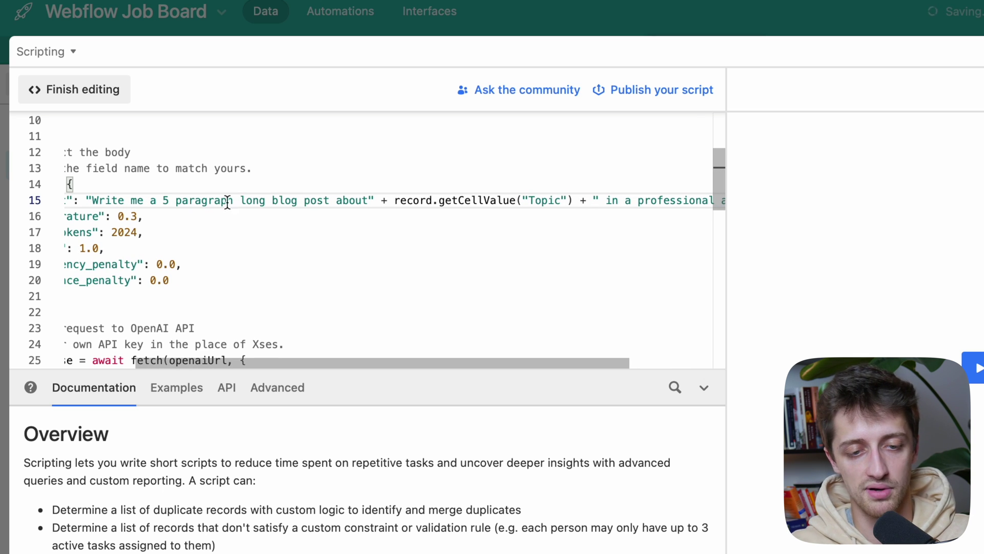
scroll(343, 200, right, 5)
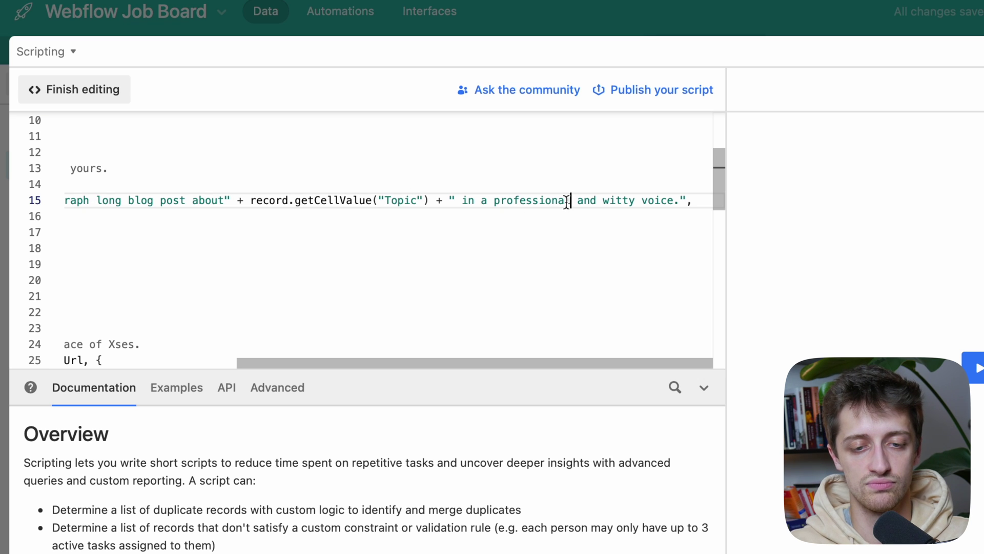
drag(570, 200, 495, 200)
text(dark)
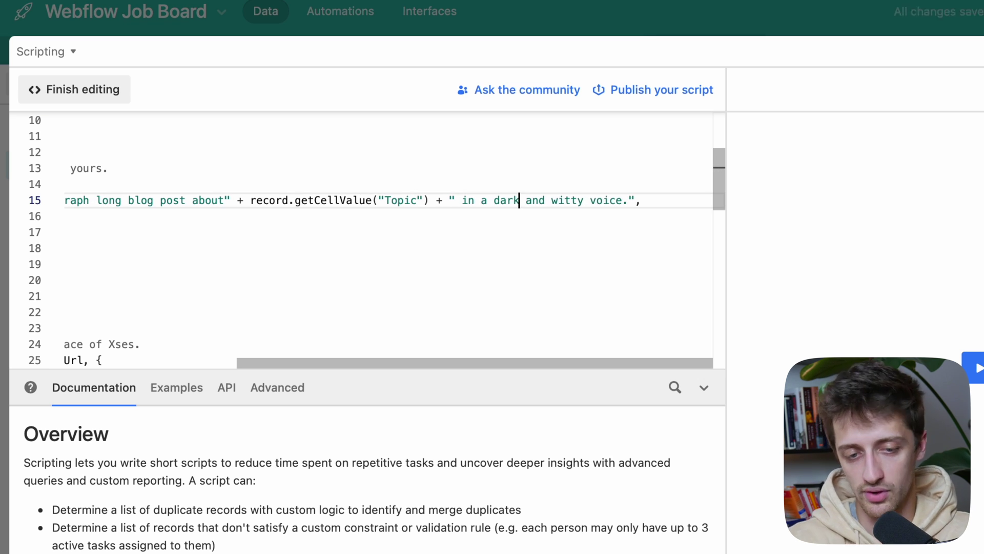
scroll(531, 222, left, 5)
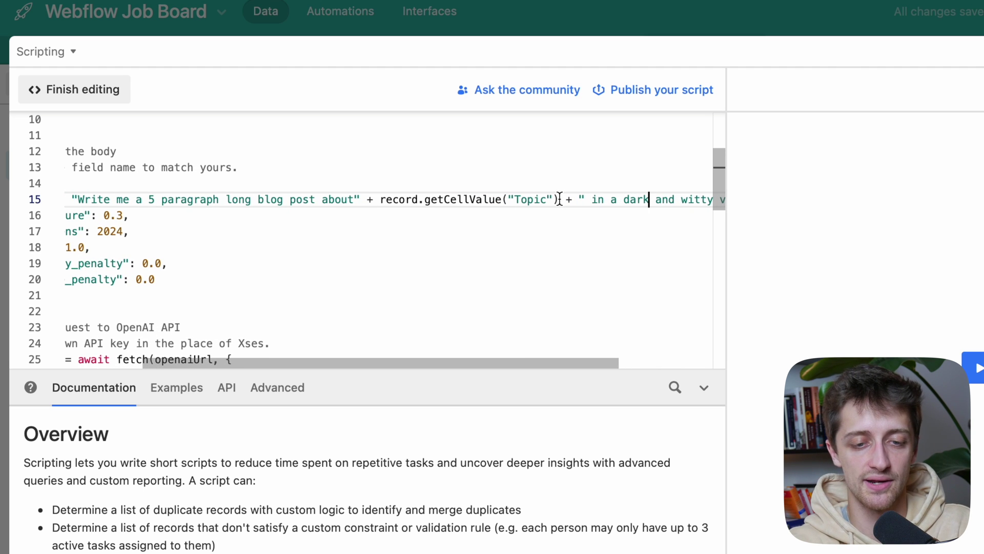
drag(559, 199, 380, 199)
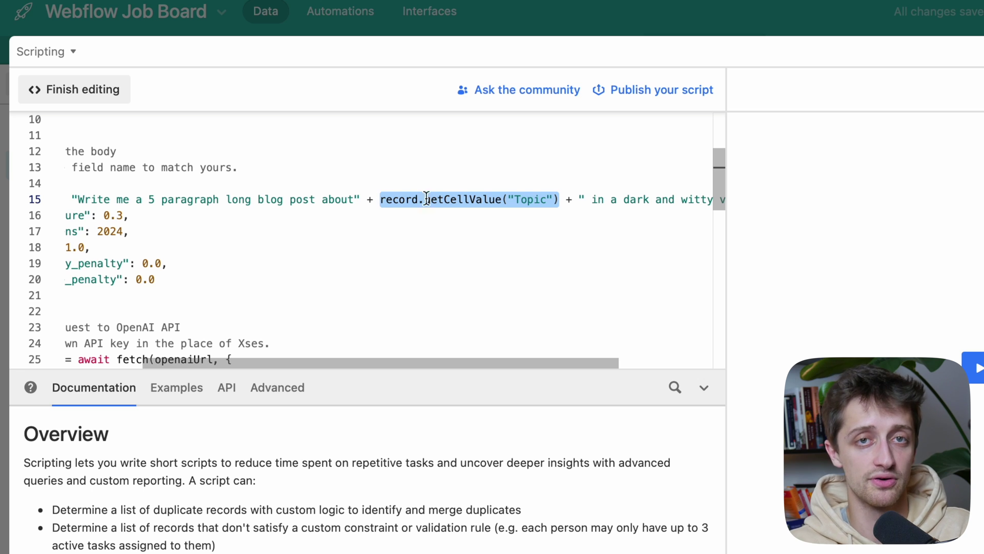
mouse_move(428, 200)
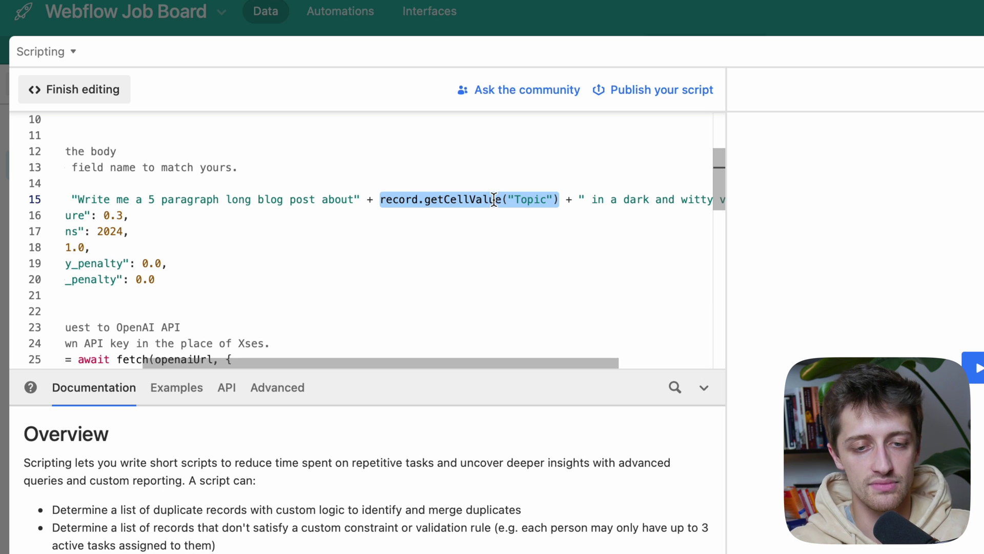
Step: Change the script's temperature from 0.3 to 0.7, ending the line with a comma
scroll(327, 217, left, 3)
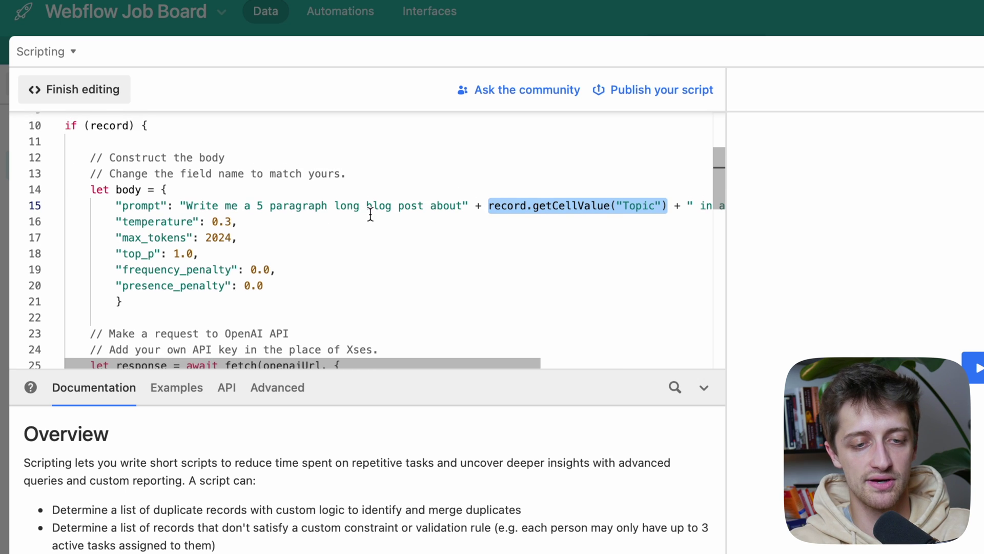
click(230, 221)
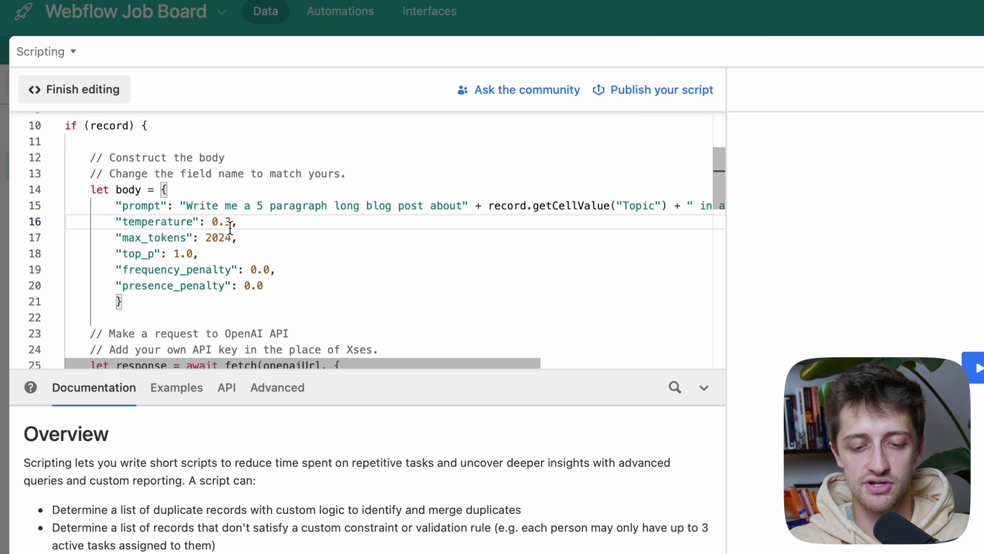
key(BackSpace)
text(7)
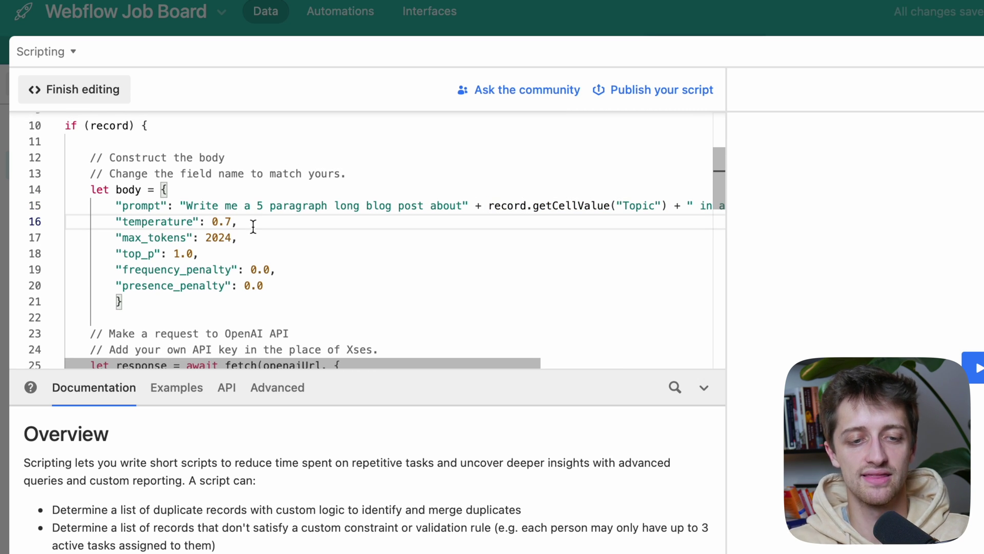
click(254, 224)
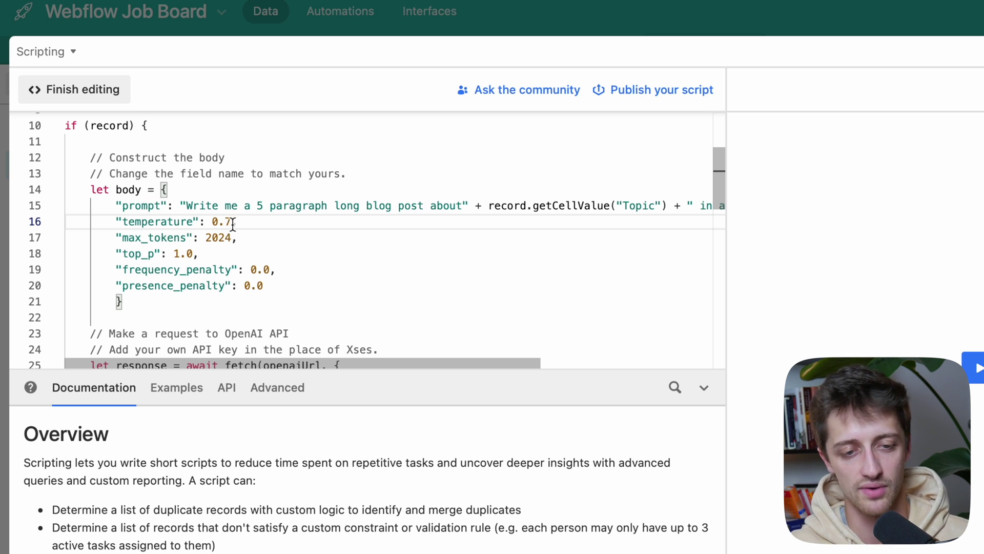
text(,)
scroll(262, 229, down, 2)
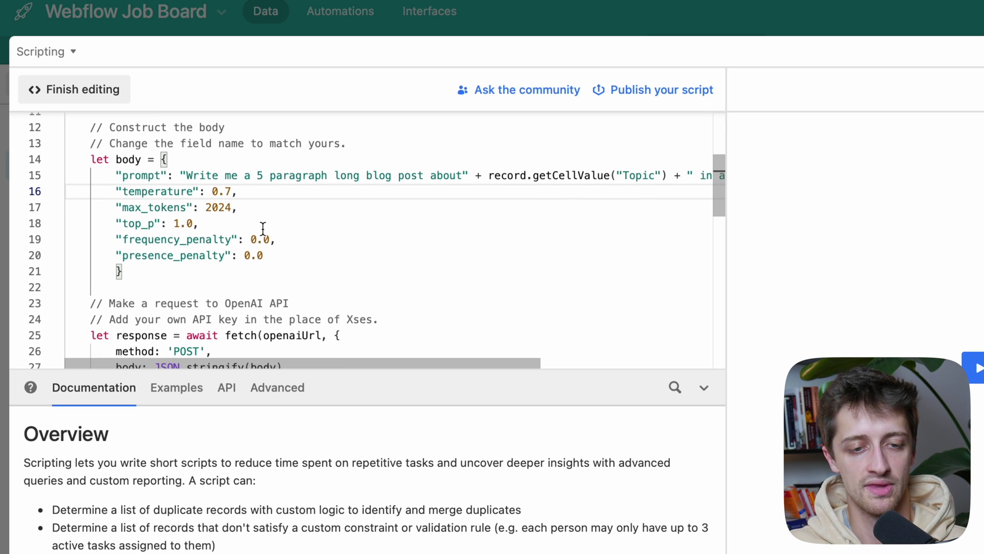
scroll(240, 212, down, 3)
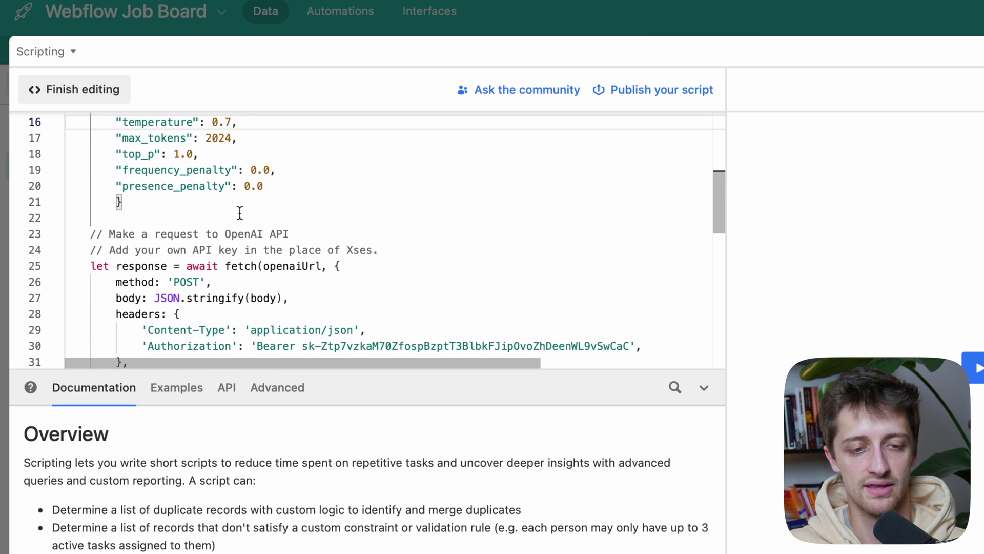
scroll(240, 212, down, 5)
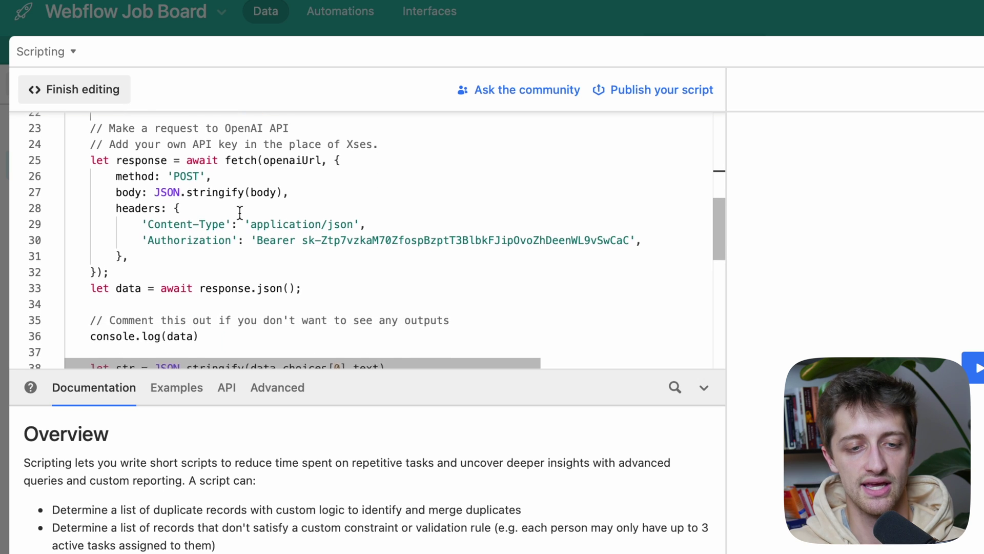
scroll(240, 212, down, 1)
double_click(302, 222)
click(302, 222)
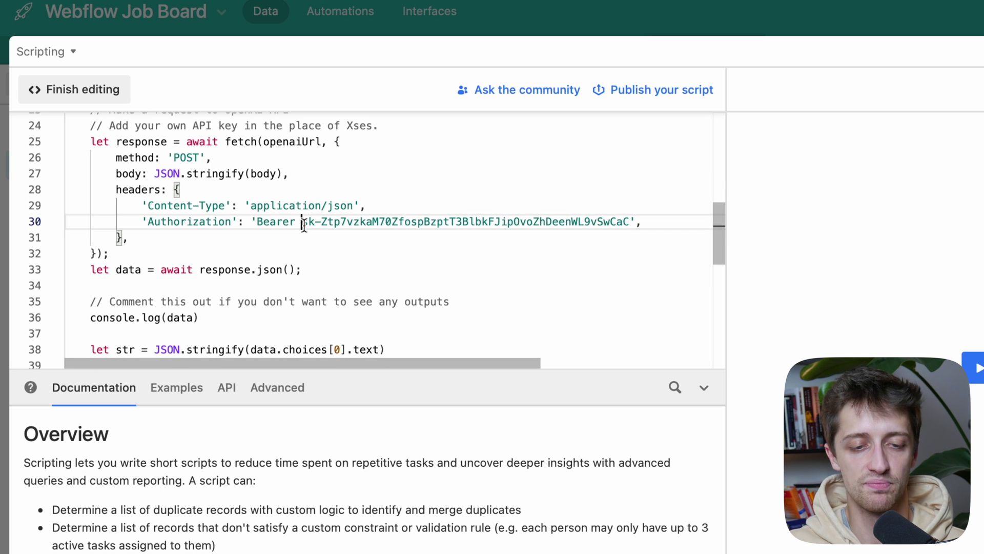
double_click(302, 224)
drag(302, 224, 628, 224)
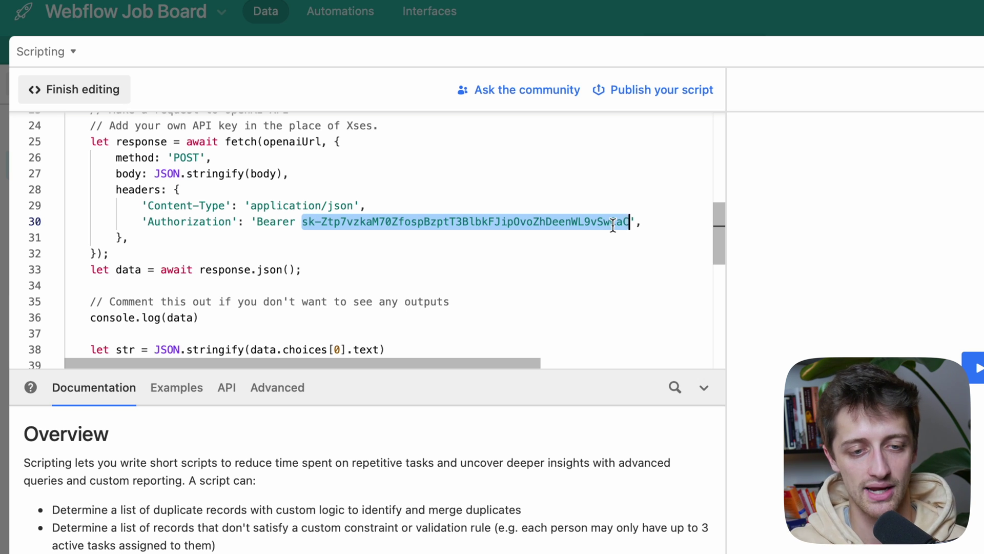
scroll(564, 232, down, 2)
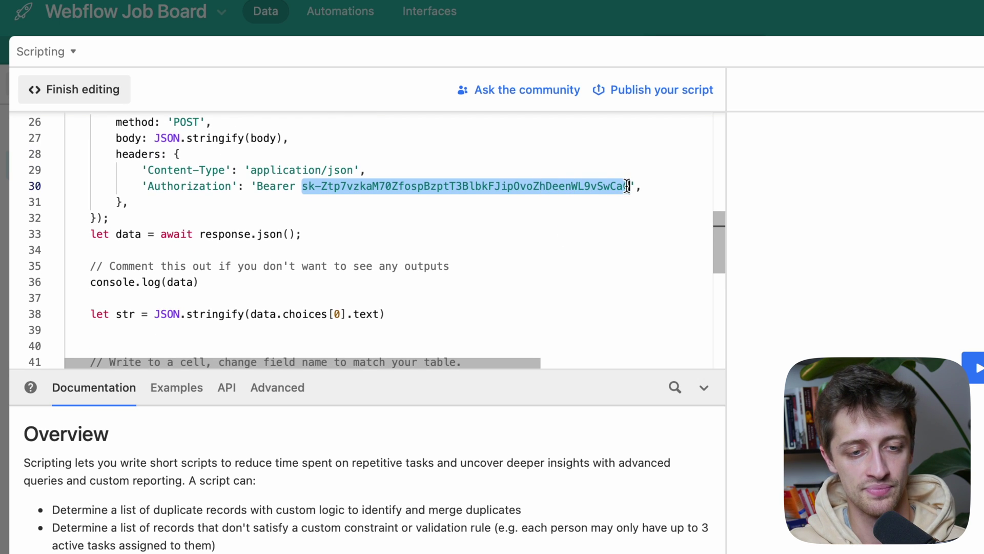
scroll(524, 215, down, 4)
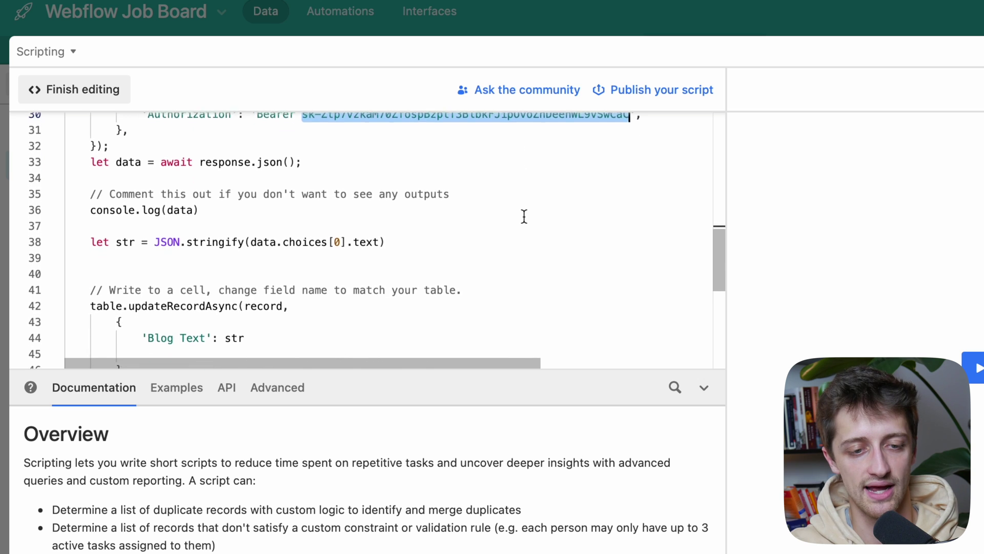
scroll(524, 216, down, 6)
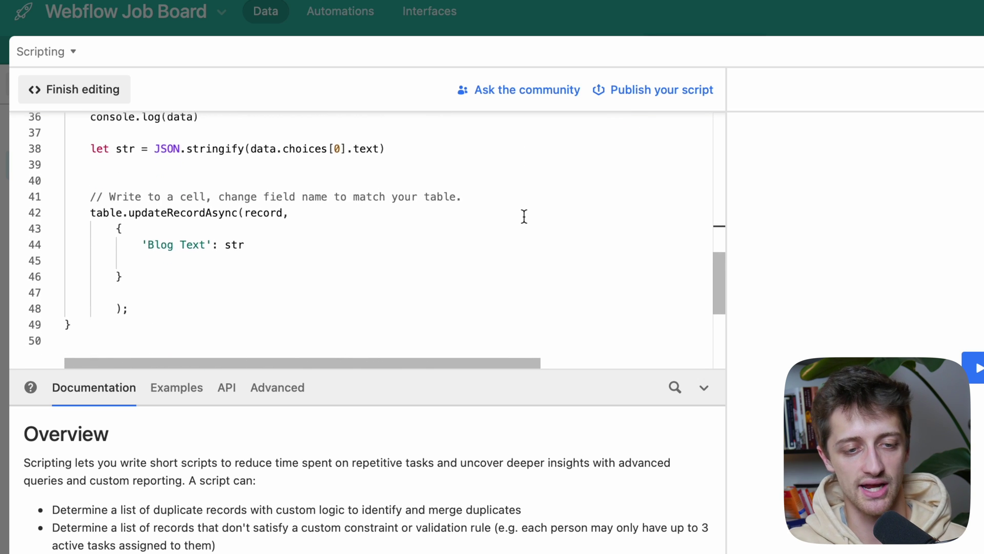
scroll(524, 216, down, 2)
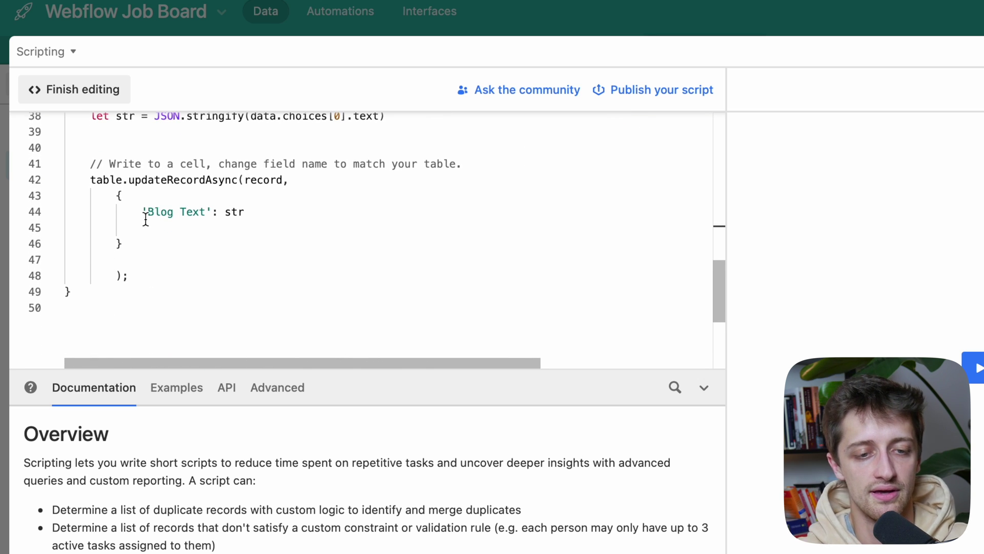
Step: Select the 'Blog Text' field name on line 44, then leave the full-screen editor
drag(147, 212, 206, 211)
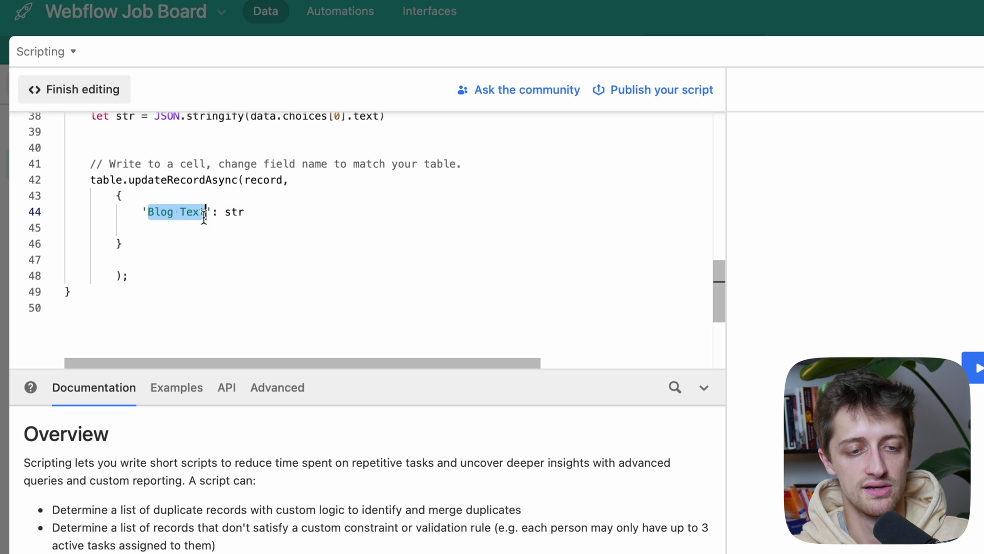
click(146, 211)
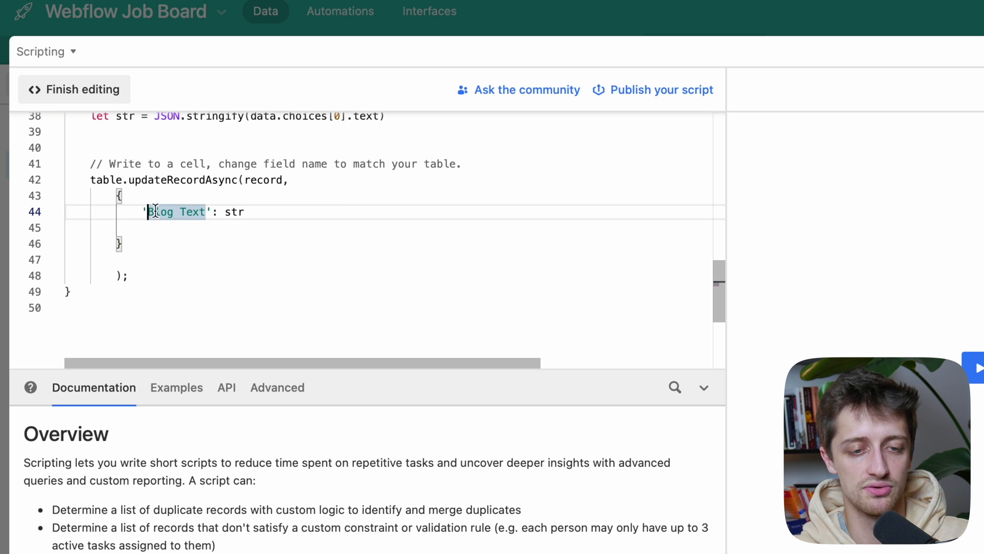
drag(147, 211, 200, 211)
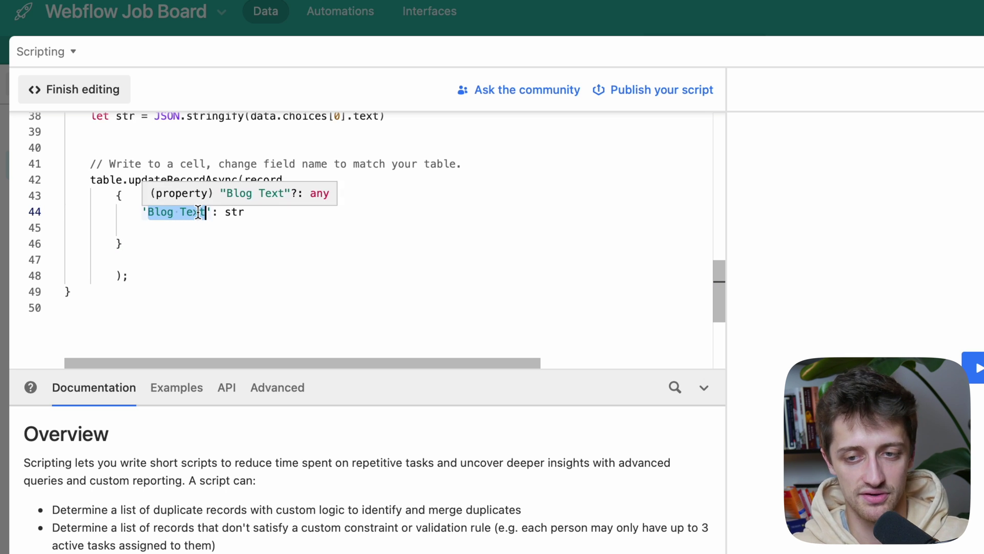
key(Escape)
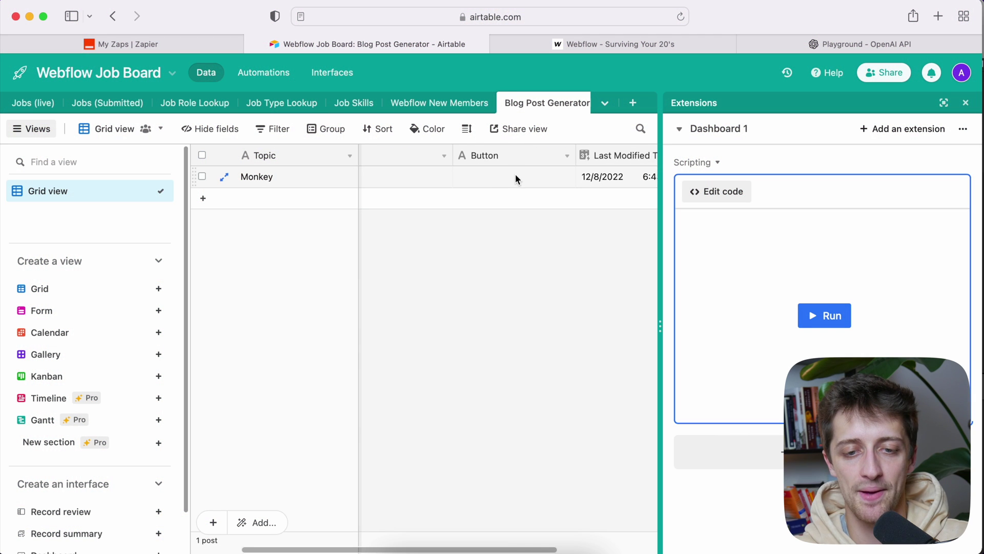
Step: Make the field a Button type labelled 'Generate Blog Post'
click(515, 177)
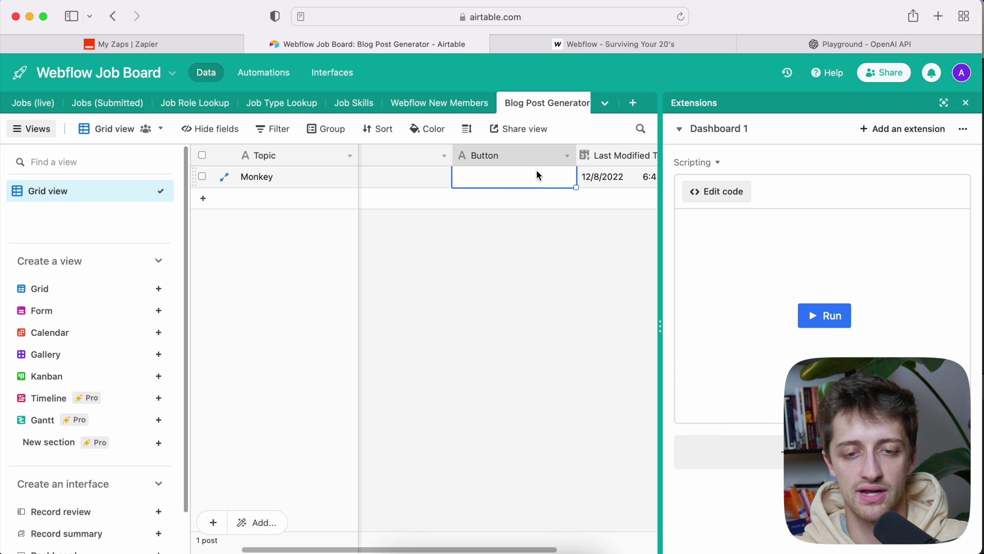
double_click(550, 153)
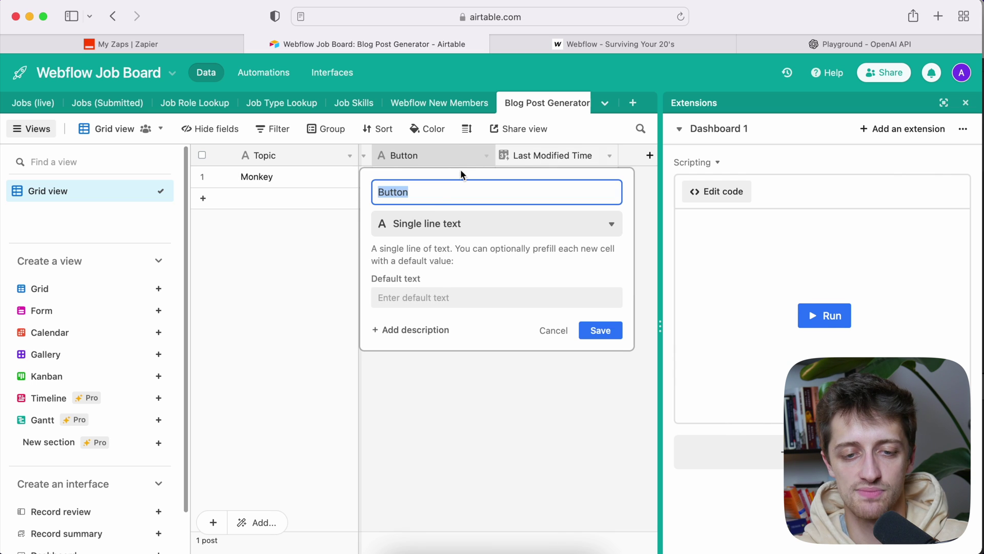
click(430, 224)
scroll(445, 264, down, 10)
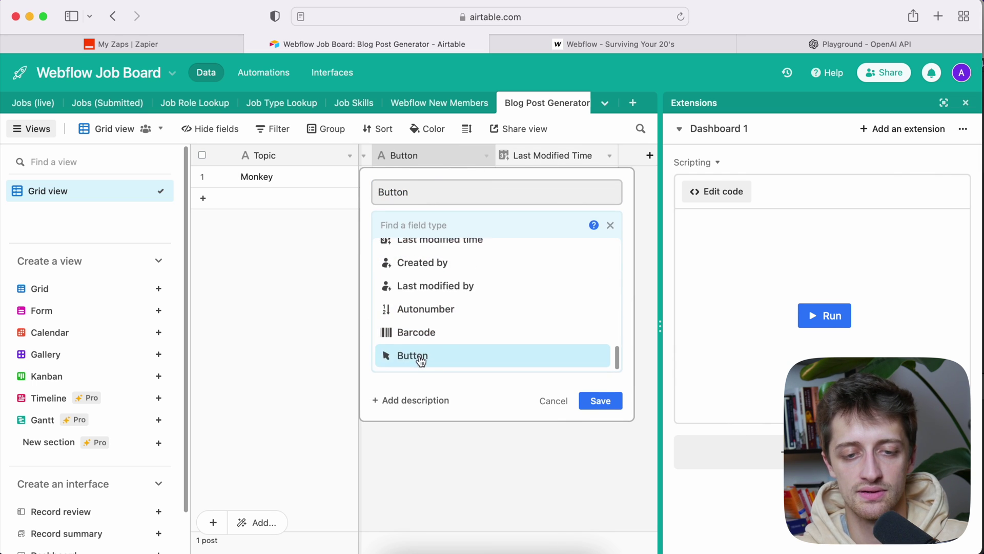
click(420, 358)
click(425, 292)
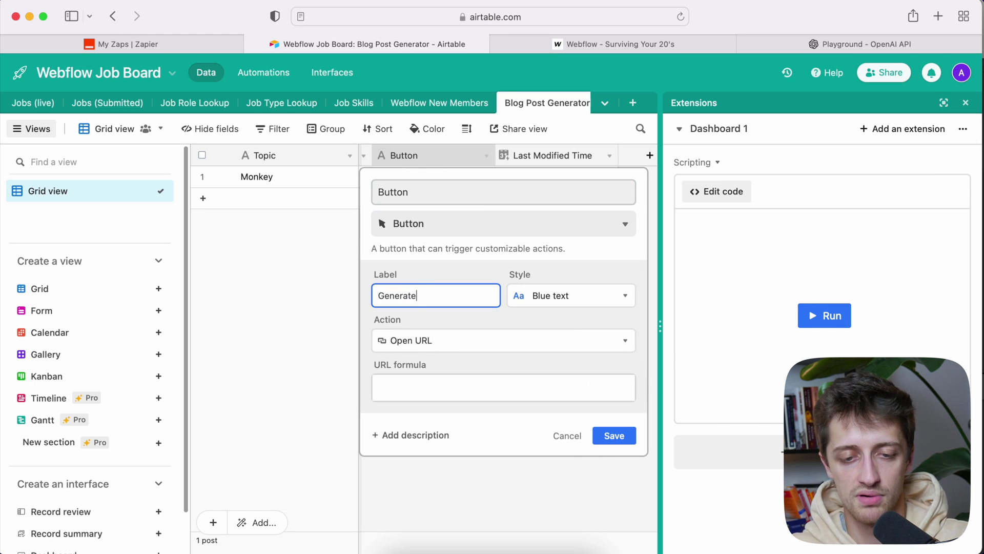
text(Generate Blog Post)
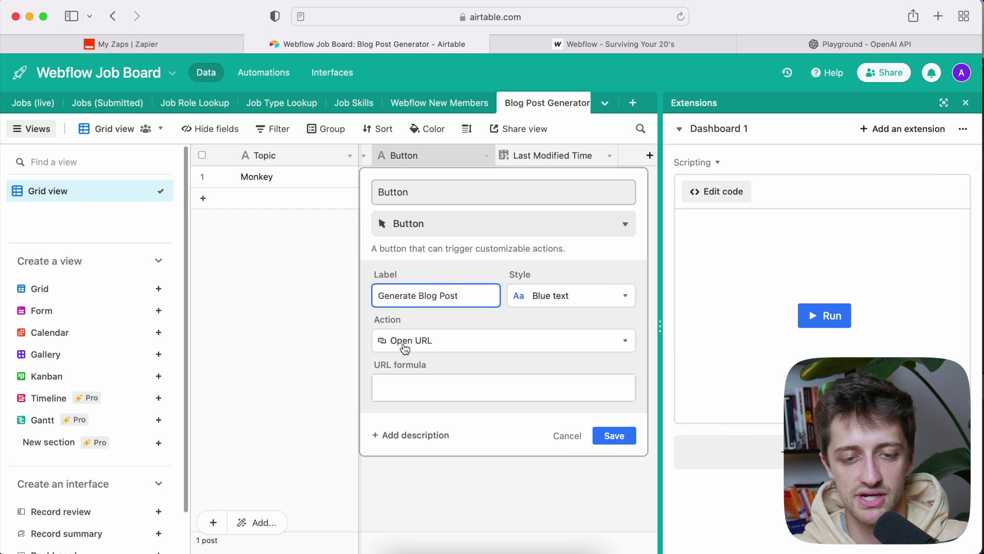
Step: Set the button action to Run script using Dashboard 1's Scripting extension
click(405, 342)
click(425, 222)
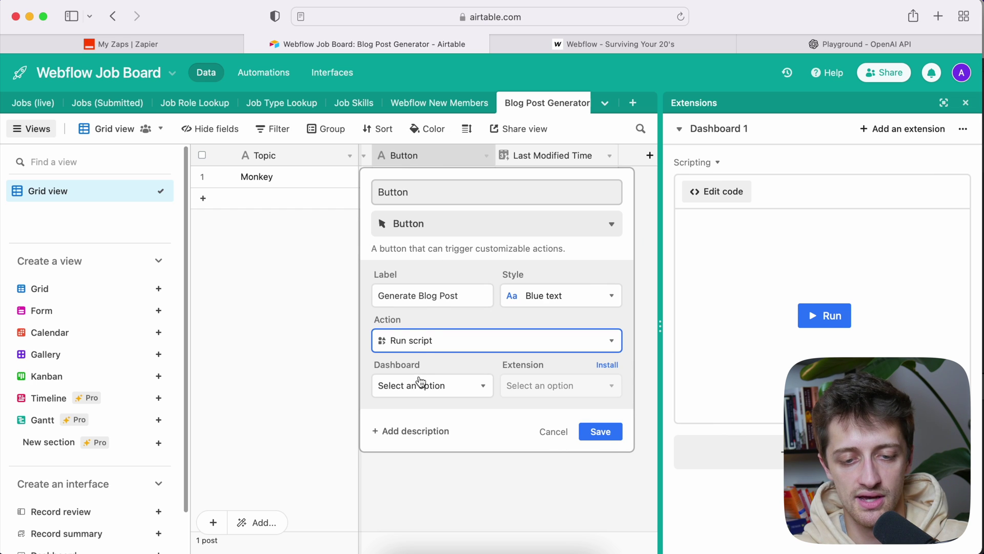
click(422, 384)
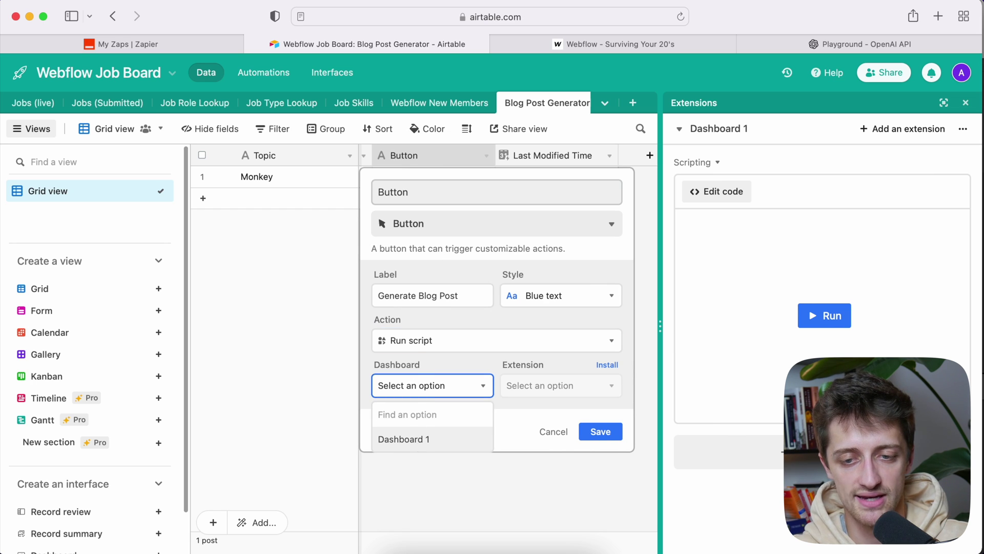
click(427, 440)
click(534, 390)
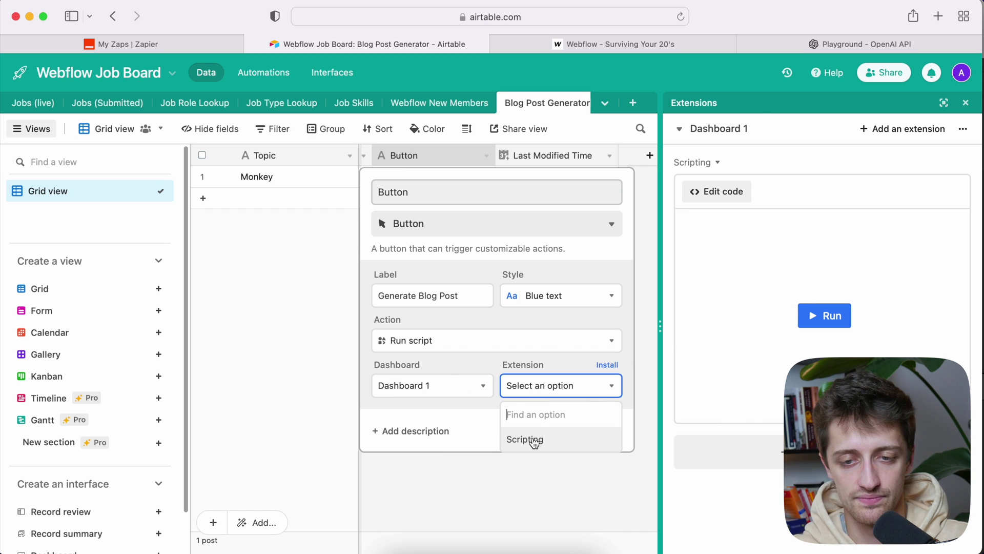
click(533, 439)
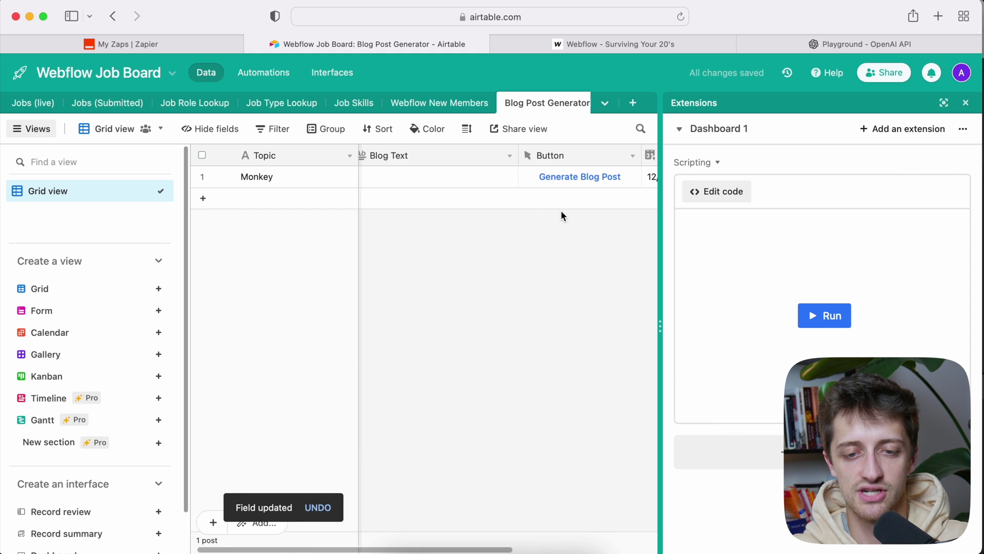
Step: Replace the record's Topic 'Monkey' with 'Aaron Rodgers'
click(598, 181)
scroll(499, 234, right, 1)
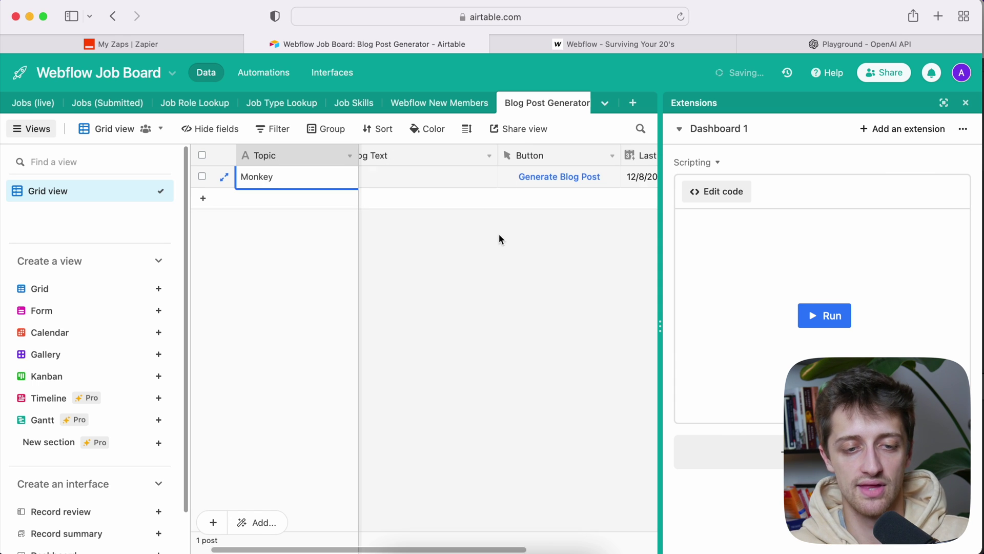
click(296, 182)
click(296, 182)
key(super+a)
text(A)
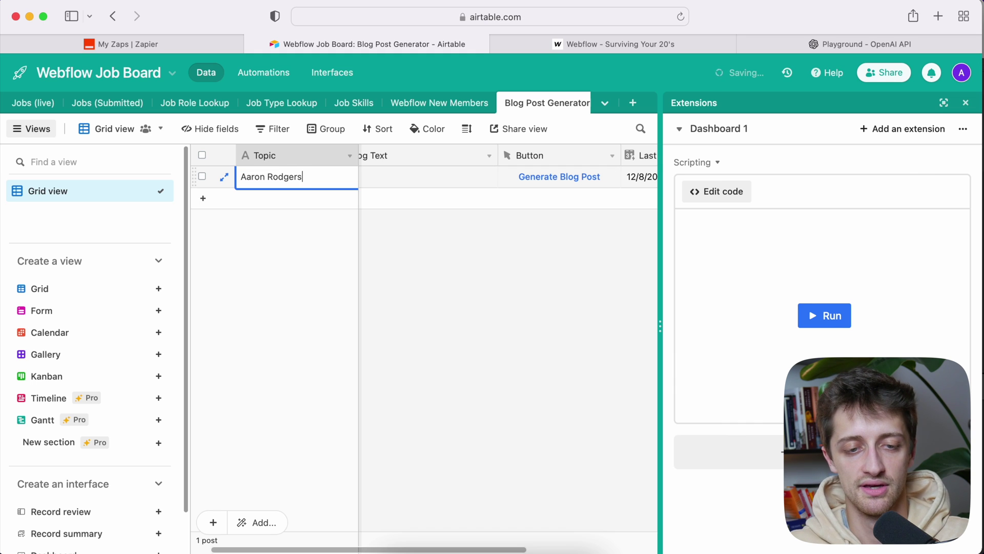
click(439, 246)
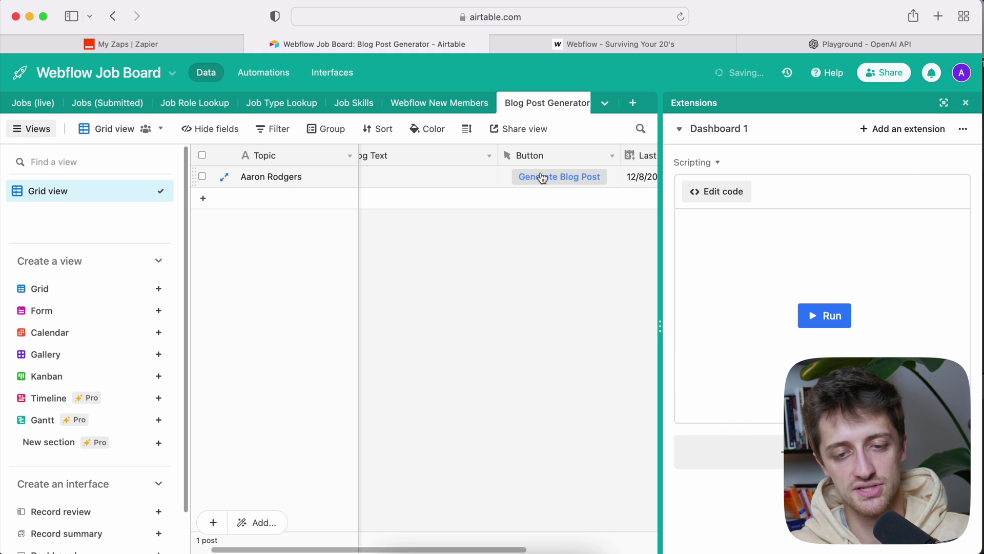
Step: Review the script code, then run Generate Blog Post for the Aaron Rodgers record
click(696, 191)
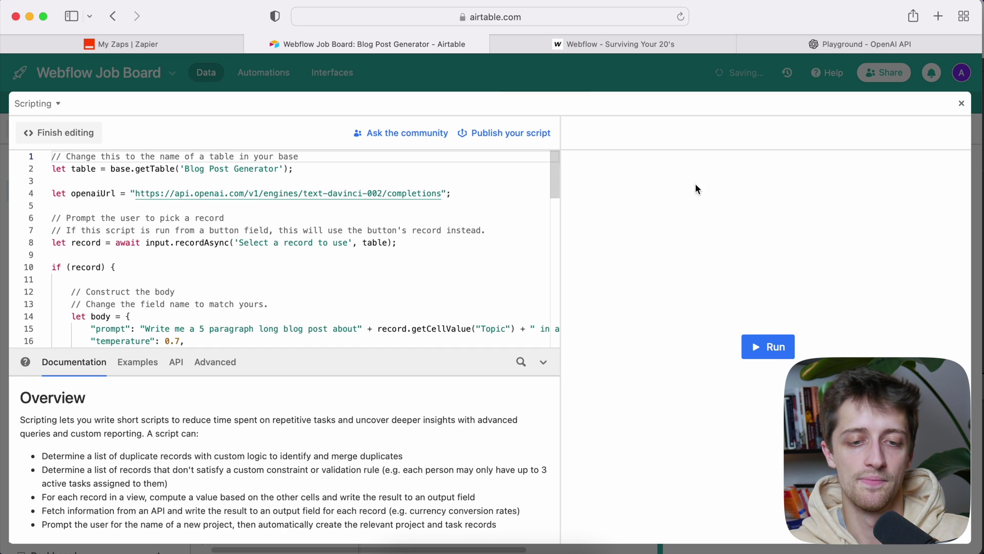
scroll(417, 245, down, 4)
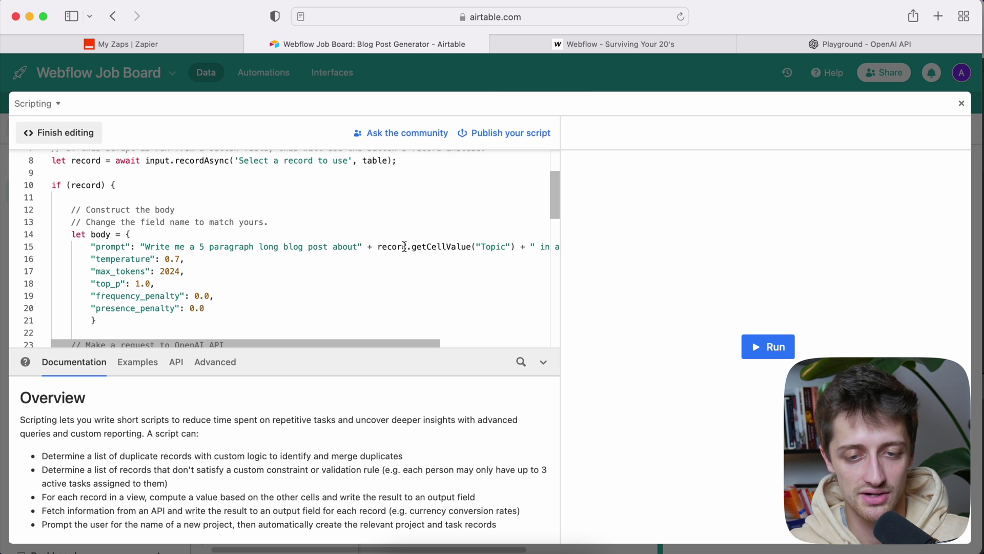
scroll(436, 247, right, 5)
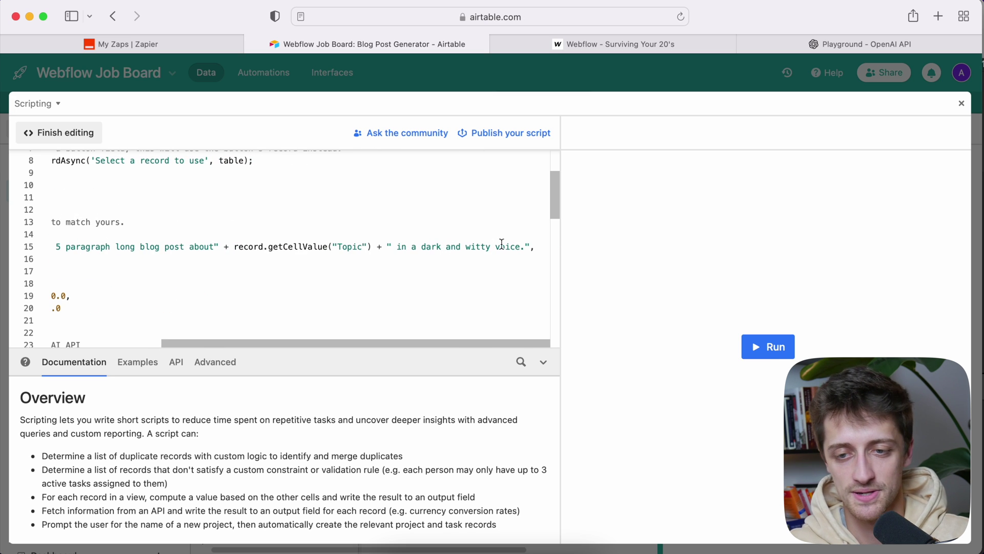
click(962, 103)
scroll(513, 231, left, 1)
click(594, 176)
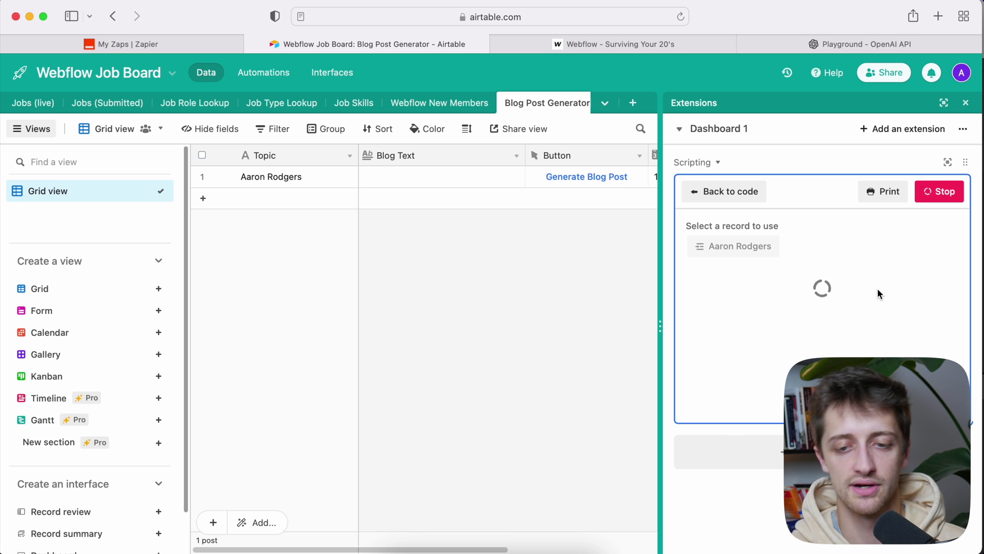
Step: Expand the Aaron Rodgers Blog Text cell and select the post starting 'In the dark of night'
click(506, 182)
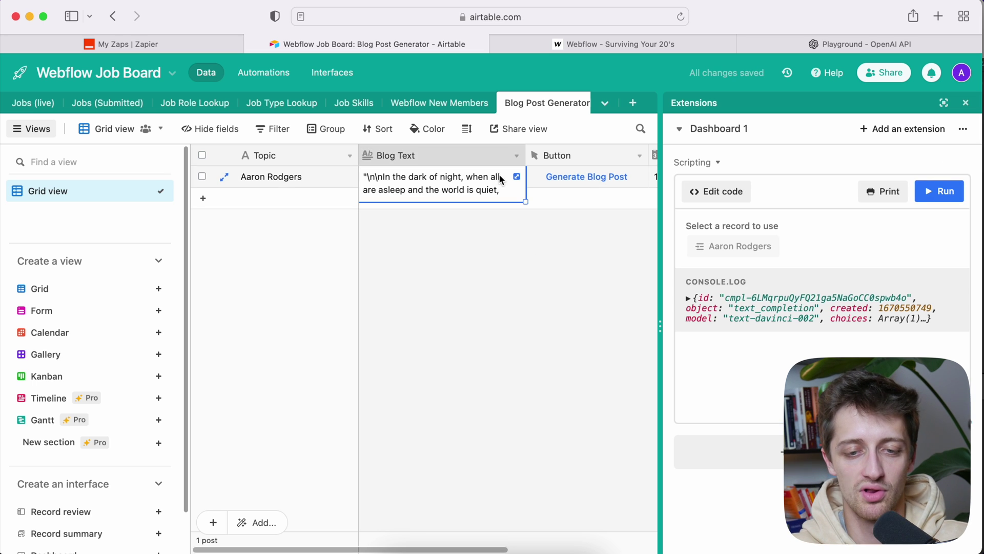
click(516, 176)
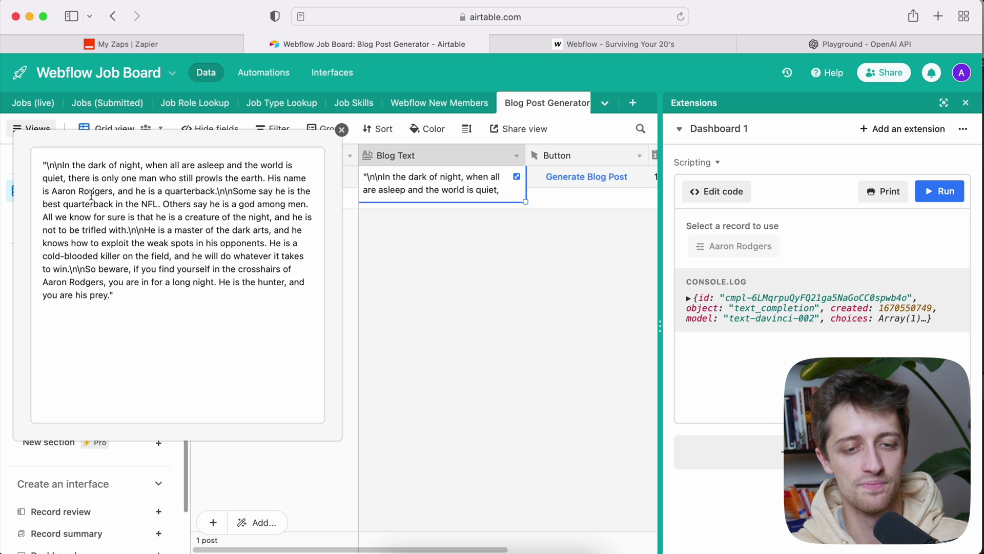
drag(117, 295, 45, 162)
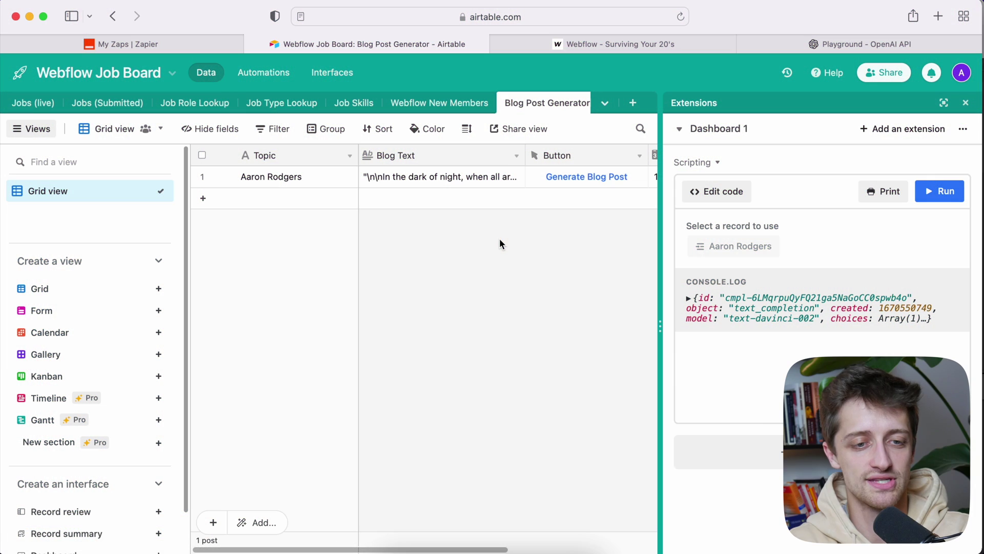
Step: Create a new Zap triggered by Airtable's New or Updated Record event
click(194, 45)
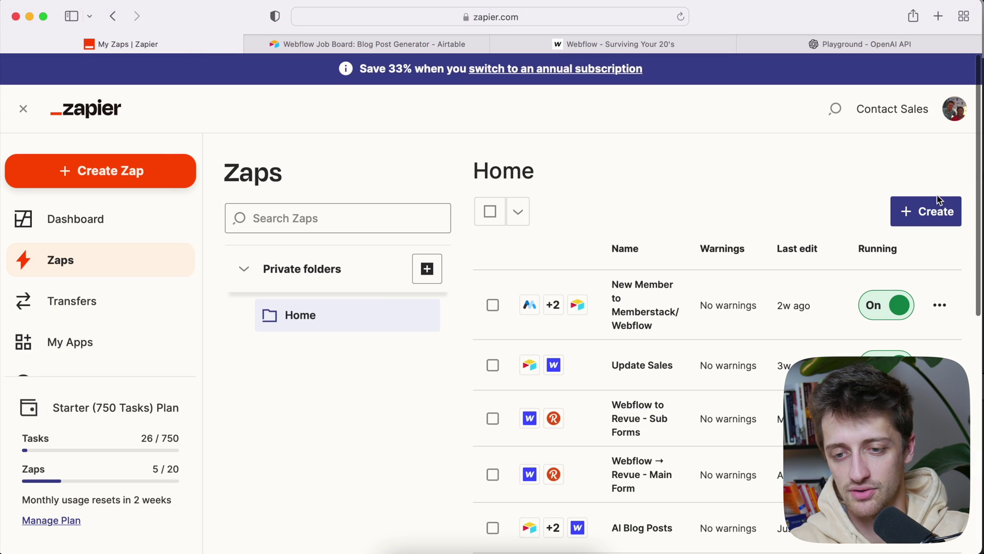
click(906, 210)
click(862, 256)
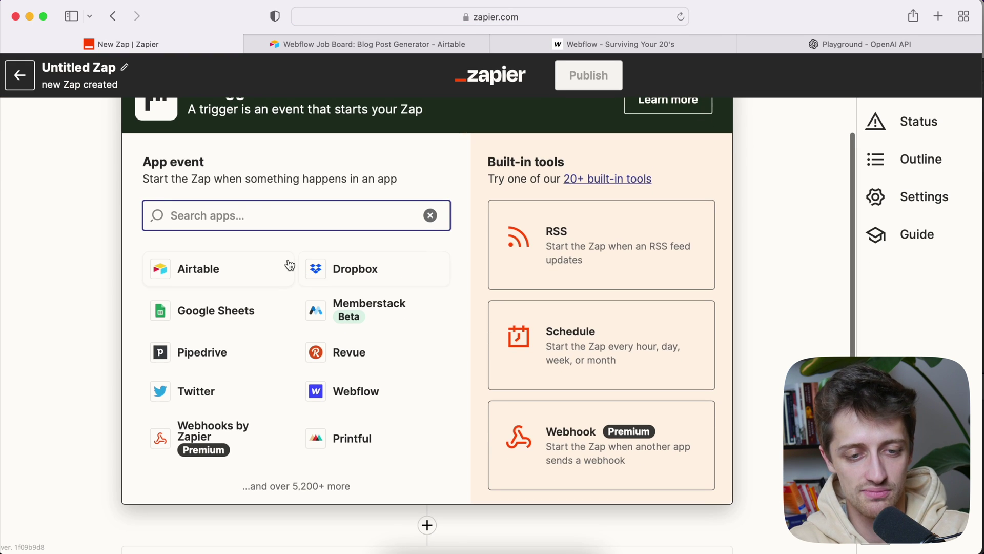
click(244, 268)
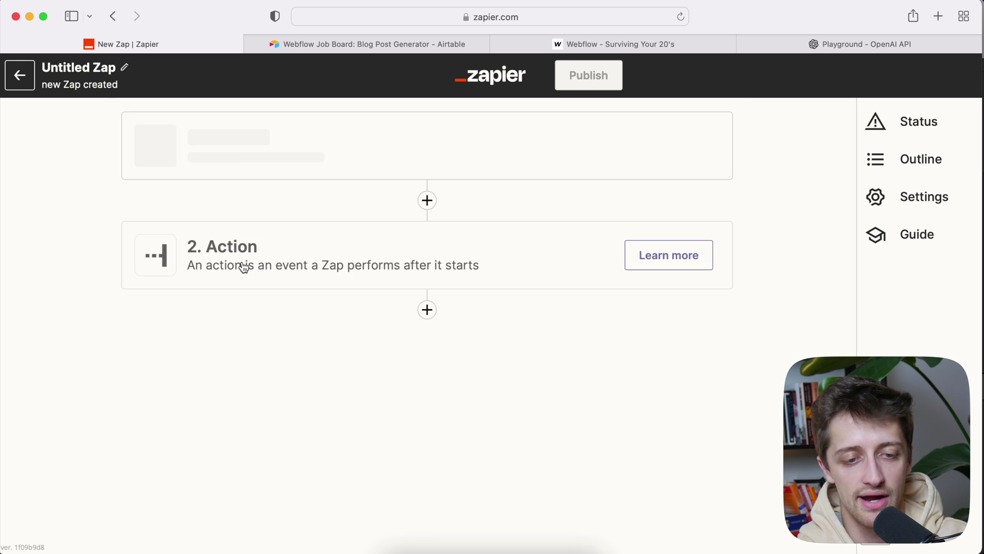
click(291, 320)
scroll(287, 333, down, 2)
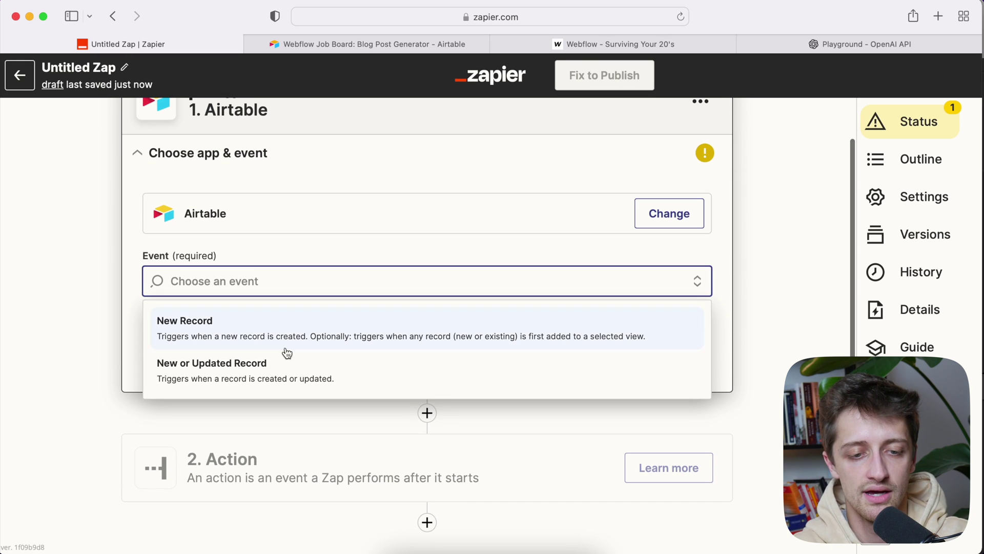
click(276, 372)
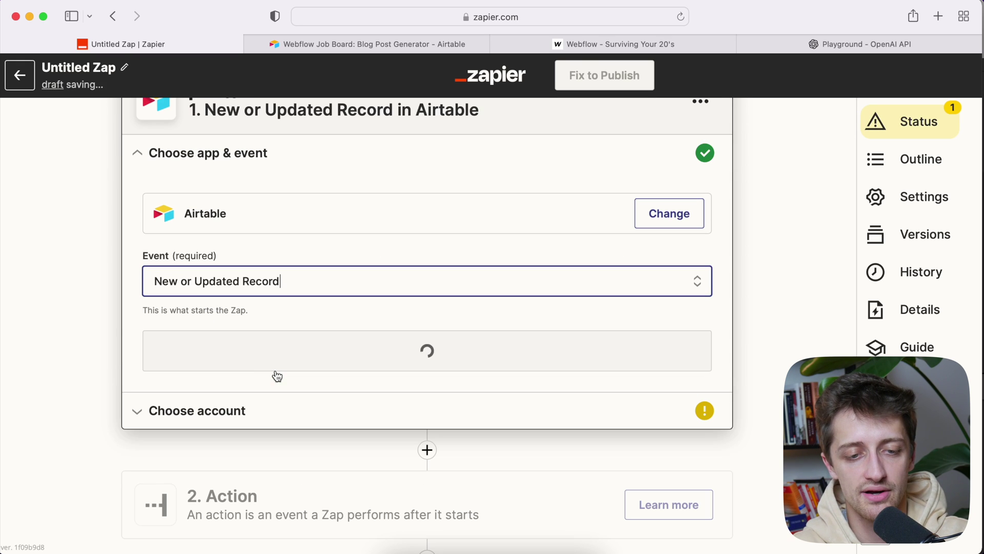
Step: Add a blank second record to the Airtable Blog Post Generator table
click(451, 41)
click(595, 208)
click(621, 251)
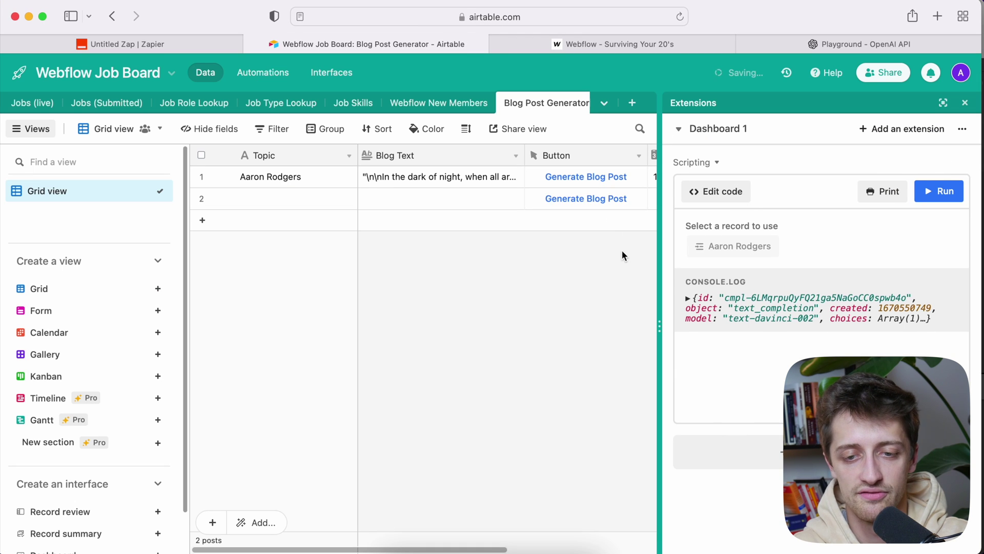
scroll(622, 251, right, 2)
scroll(538, 215, right, 3)
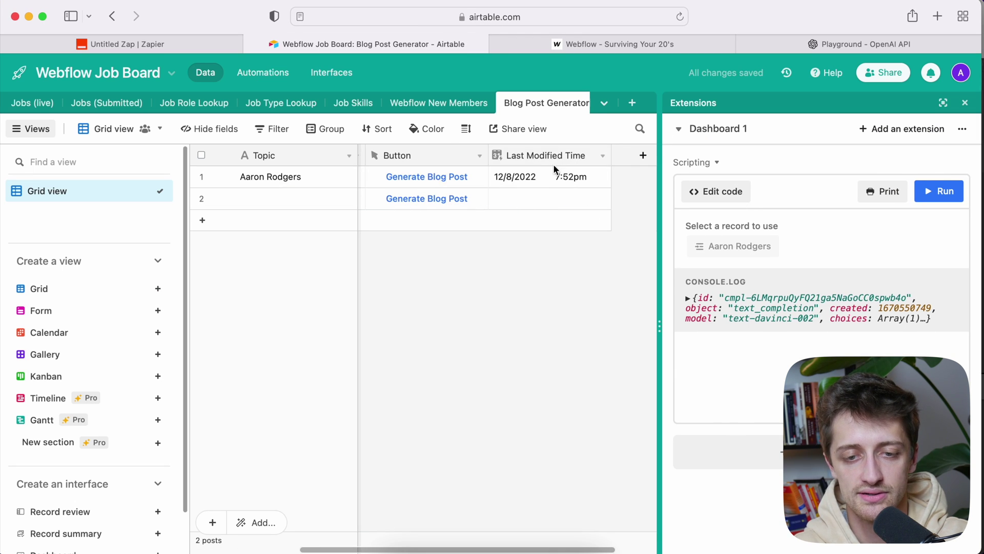
Step: Connect the Airtable trigger to the Airtable #2 account
click(210, 44)
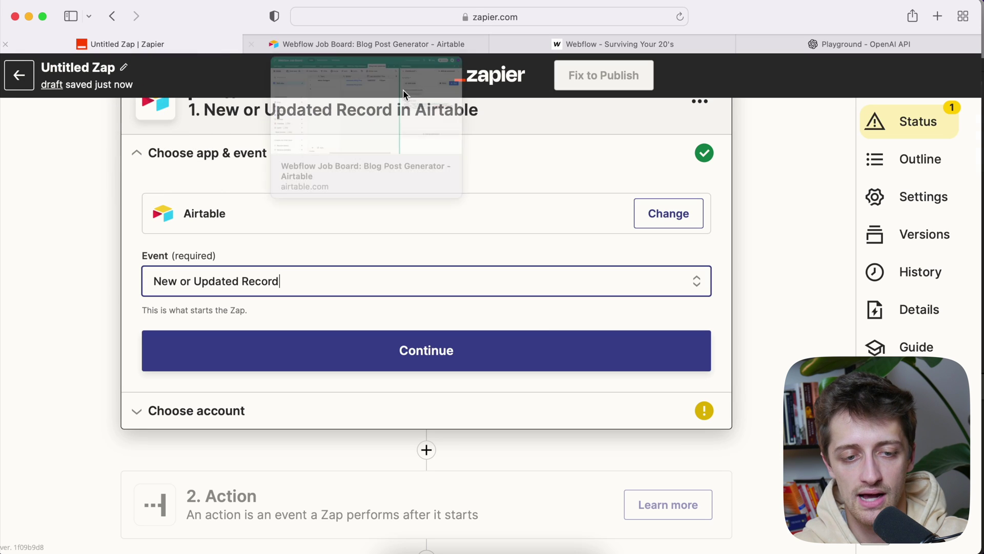
scroll(309, 238, down, 1)
scroll(308, 238, up, 2)
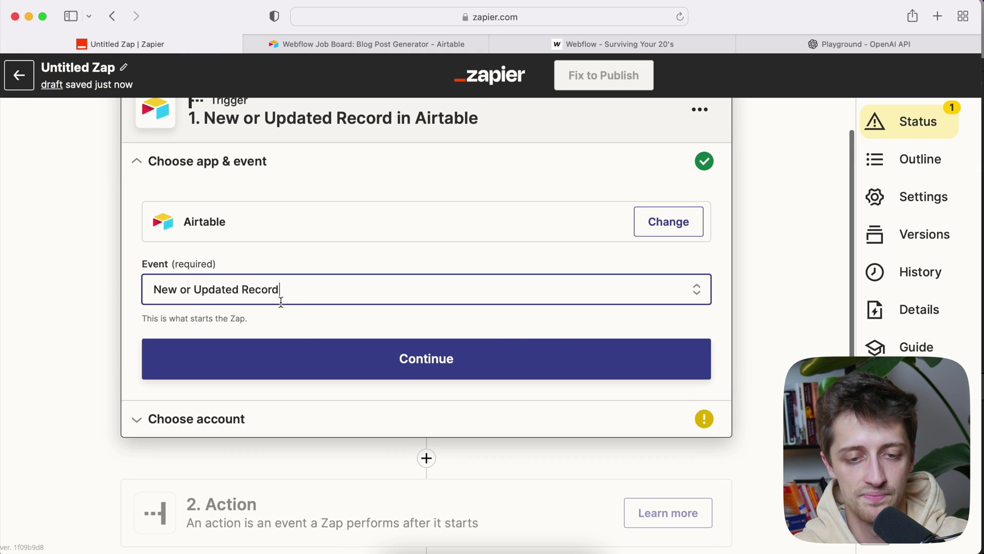
click(340, 370)
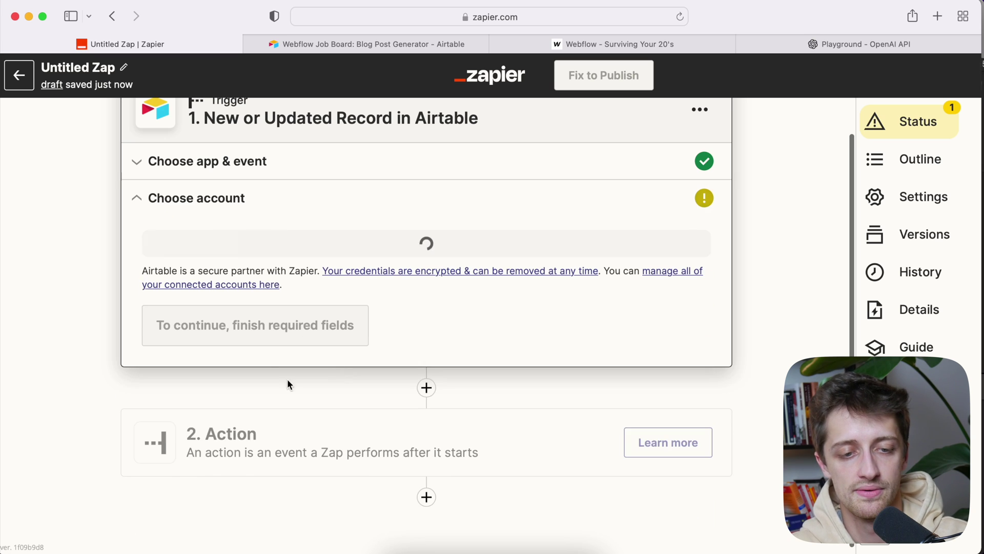
click(292, 261)
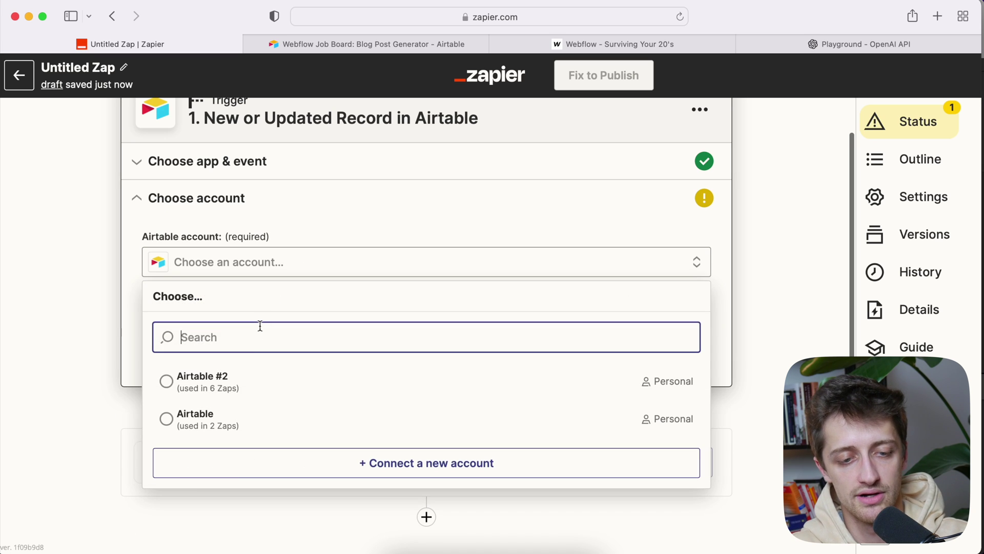
click(245, 379)
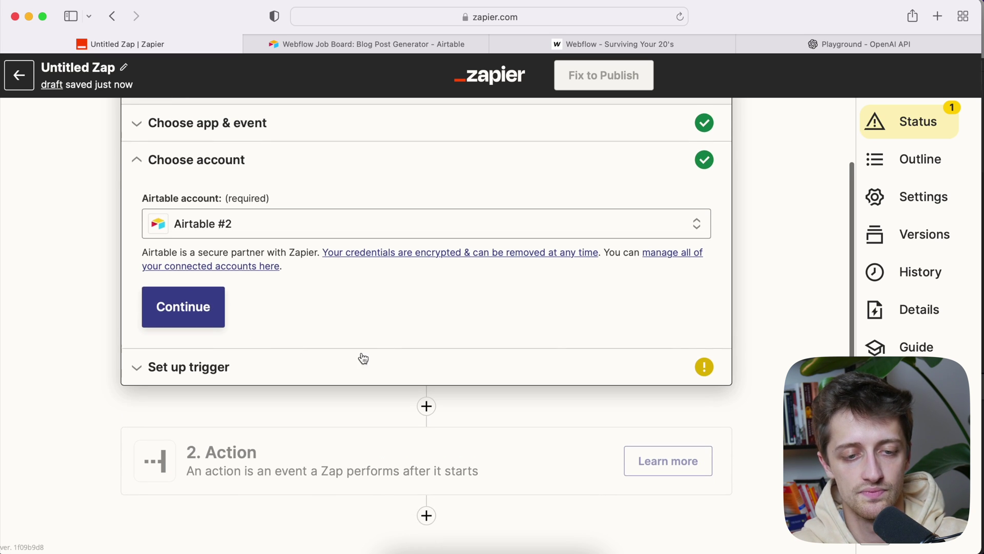
Step: Point the trigger at the Blog Post Generator table in Webflow Job Board, watching Last Modified Time
click(218, 314)
click(276, 276)
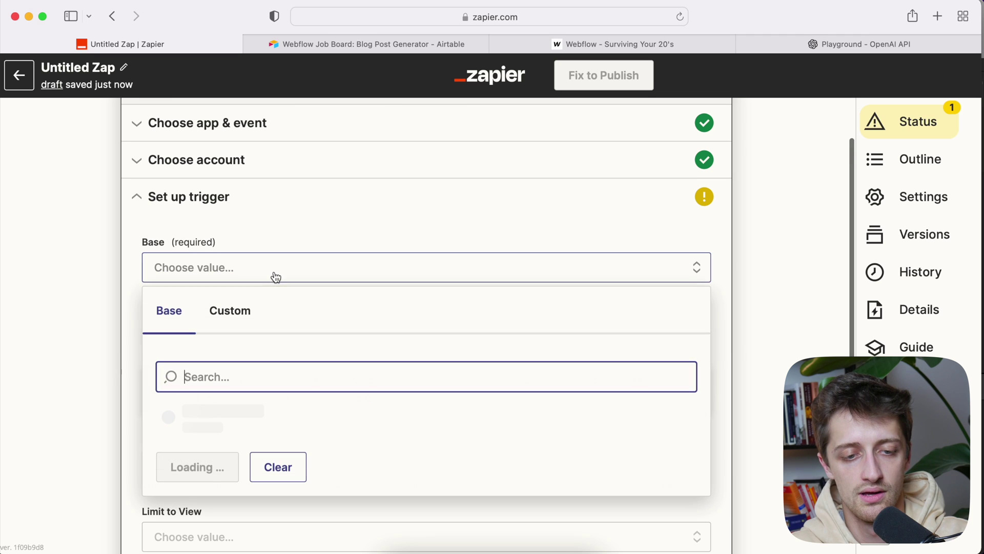
click(244, 417)
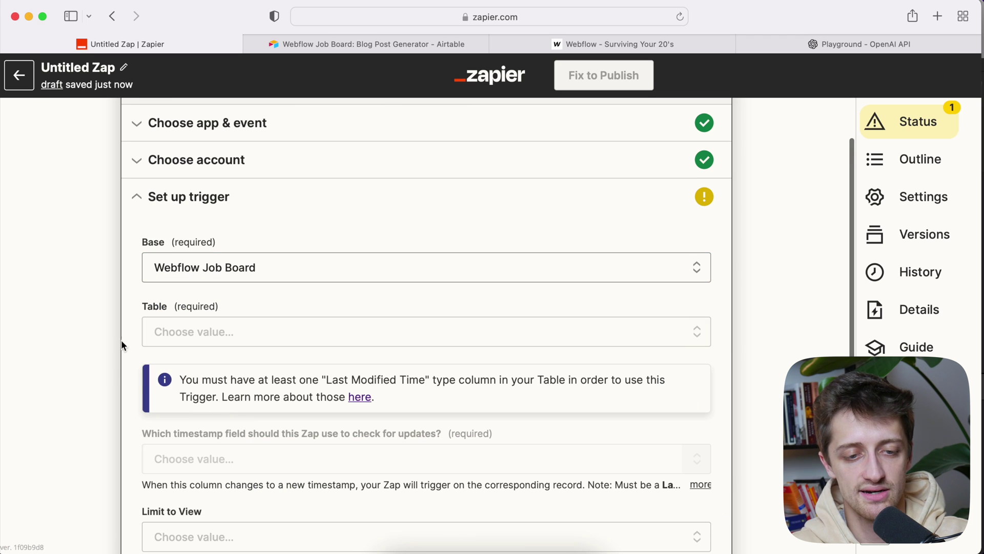
click(180, 340)
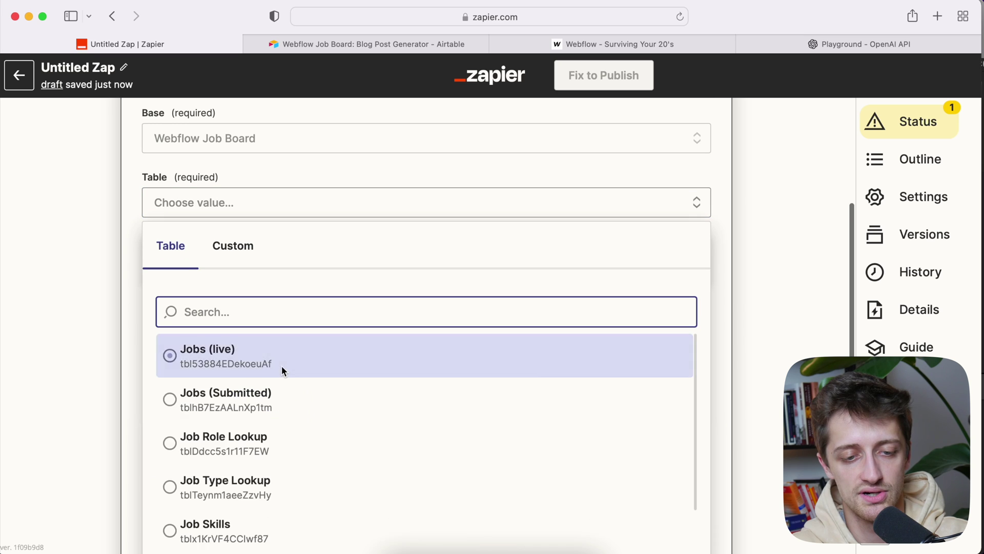
scroll(281, 365, down, 5)
click(272, 478)
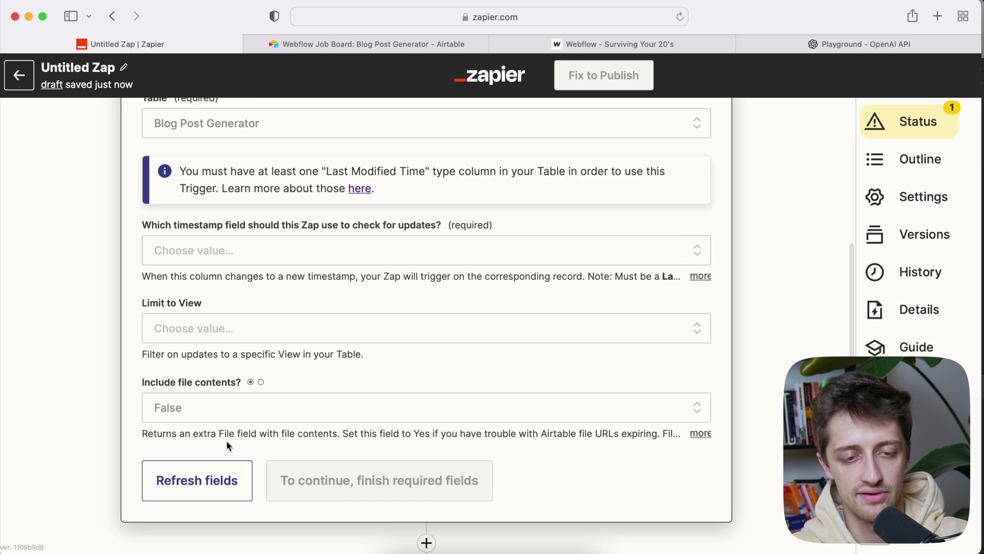
scroll(97, 301, up, 3)
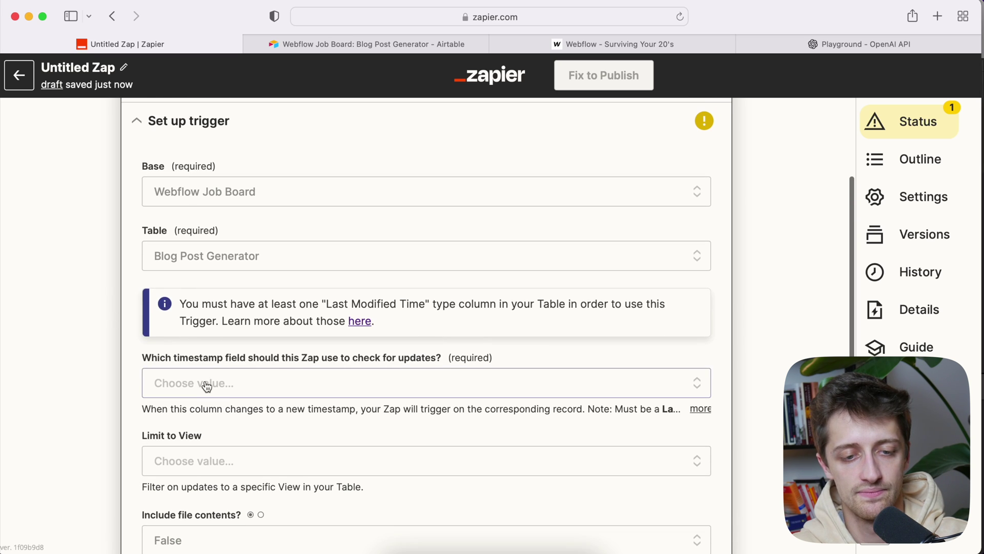
click(207, 386)
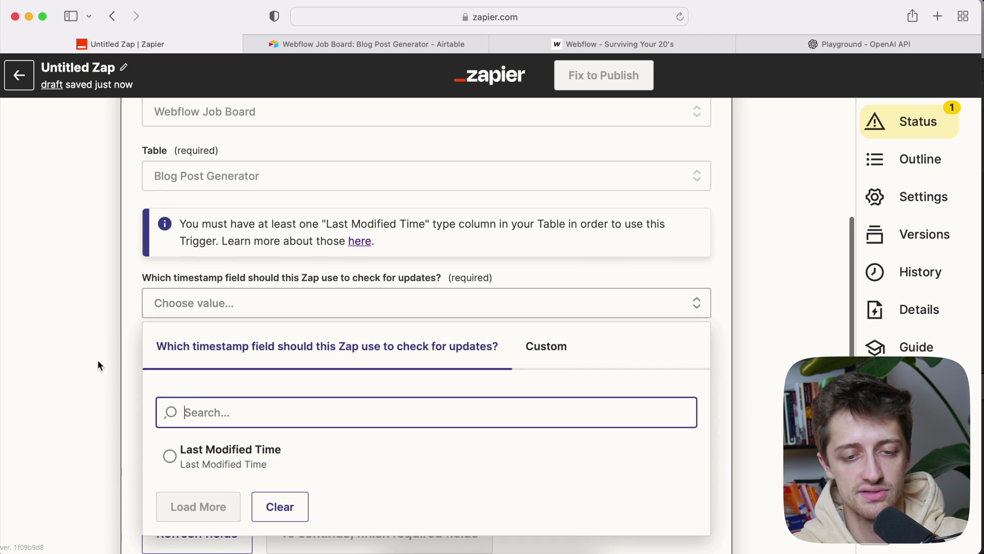
click(216, 364)
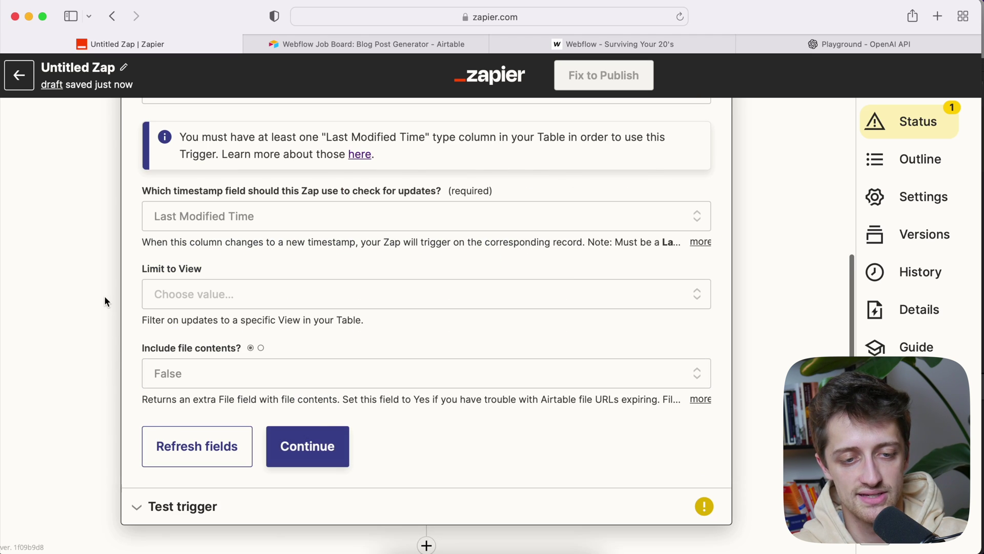
scroll(103, 295, down, 1)
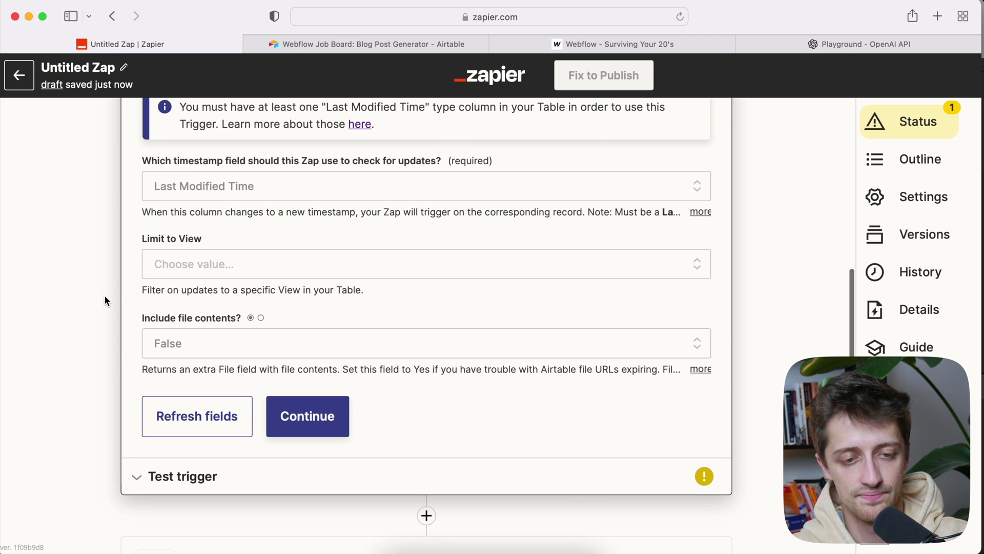
click(317, 428)
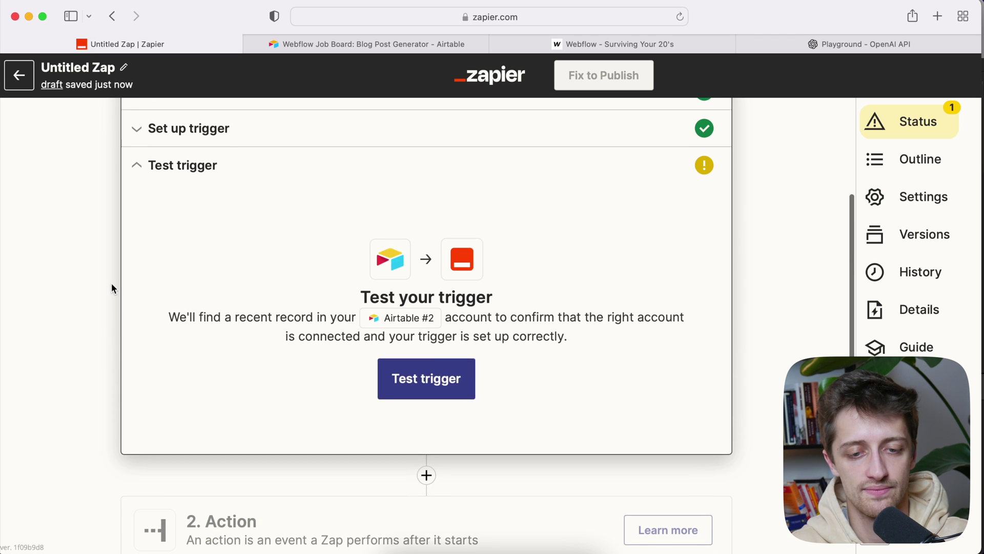
Step: Test the trigger to fetch the Aaron Rodgers sample record, then continue to the action
click(469, 399)
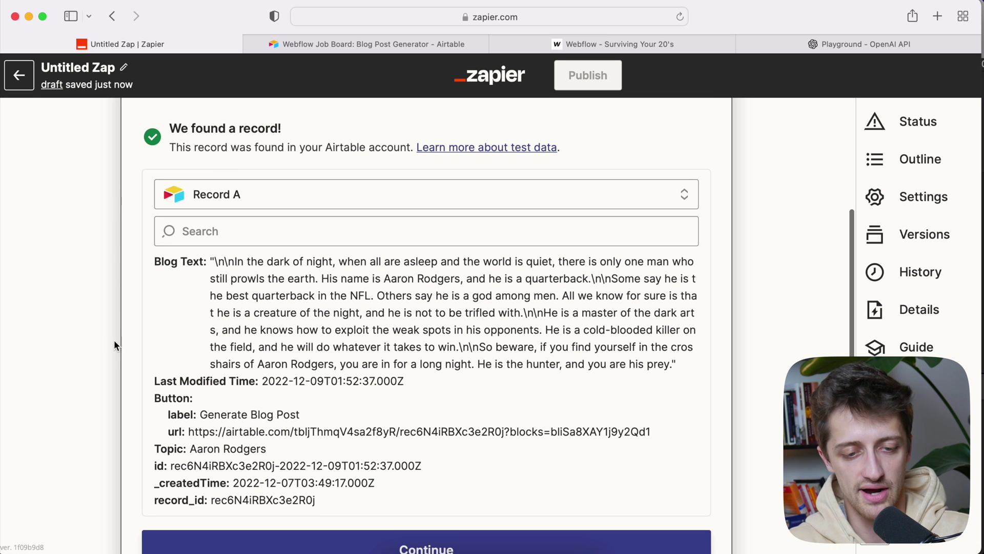
scroll(289, 289, down, 3)
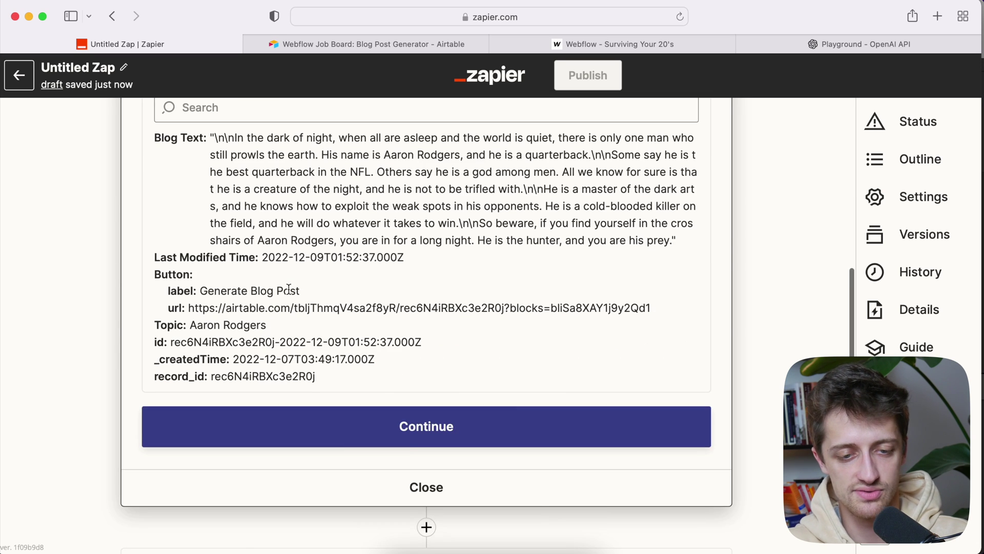
click(363, 391)
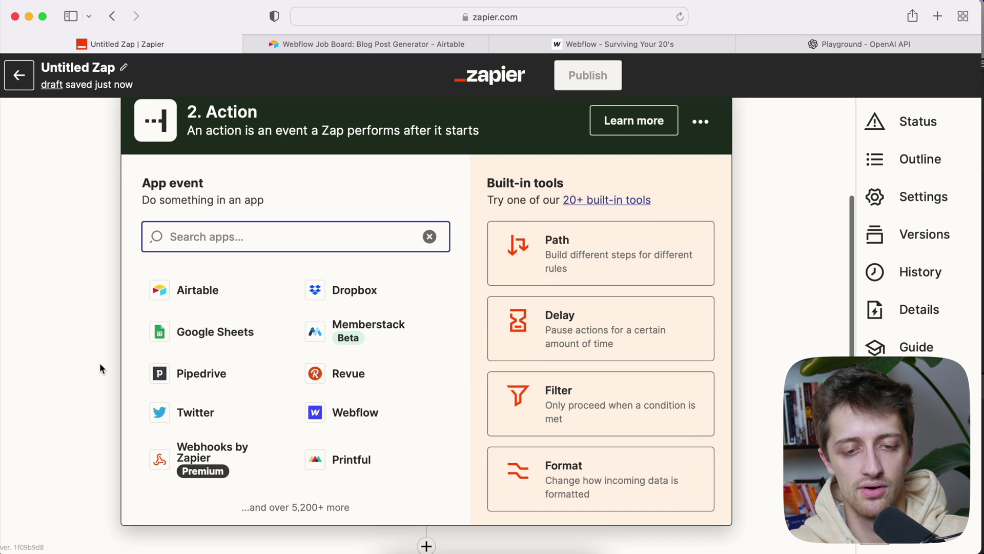
click(462, 39)
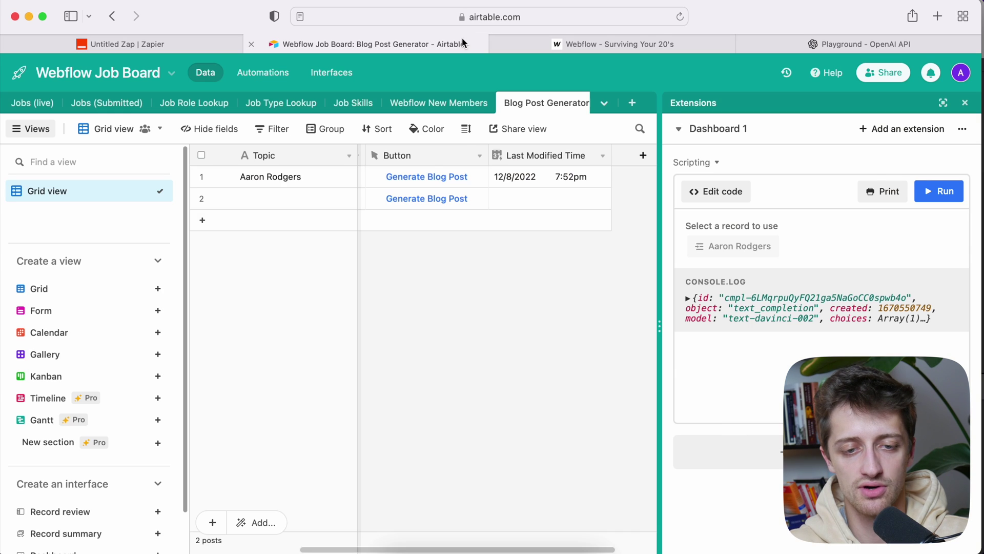
scroll(400, 184, left, 3)
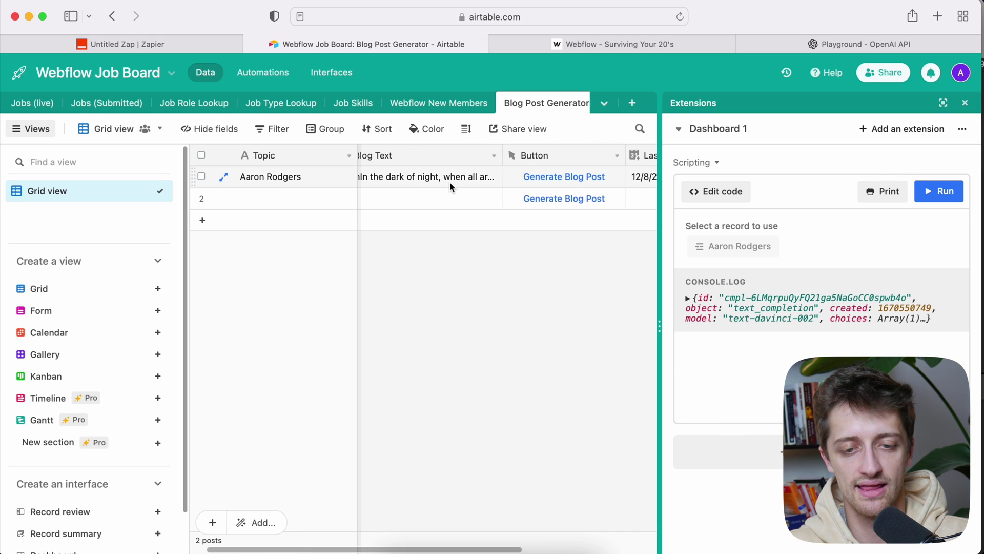
click(471, 179)
click(516, 177)
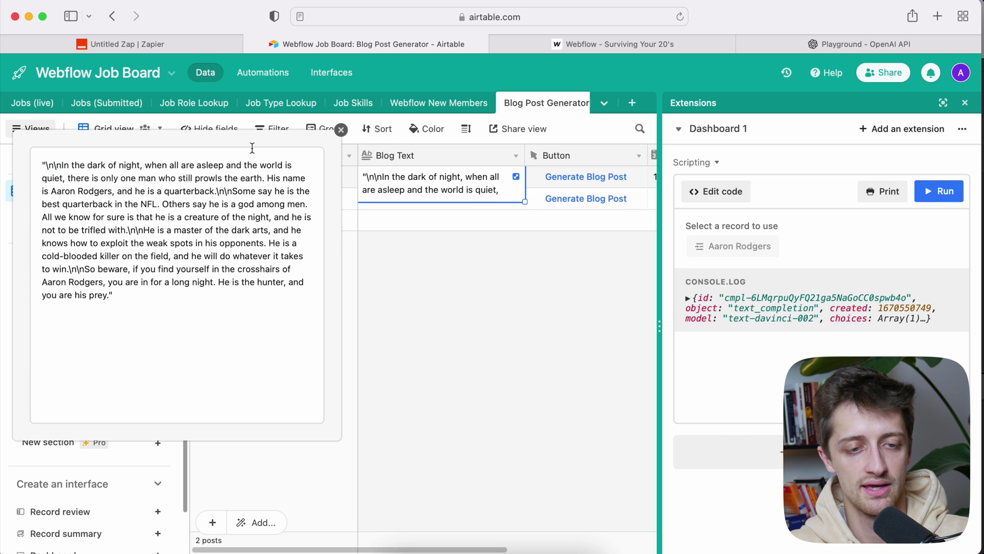
drag(48, 165, 62, 165)
drag(127, 231, 142, 233)
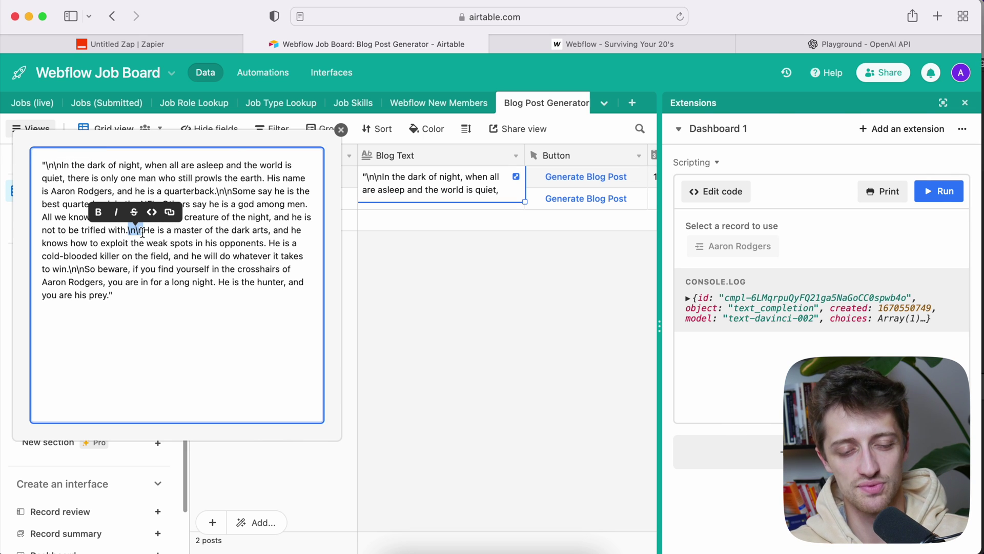
click(443, 307)
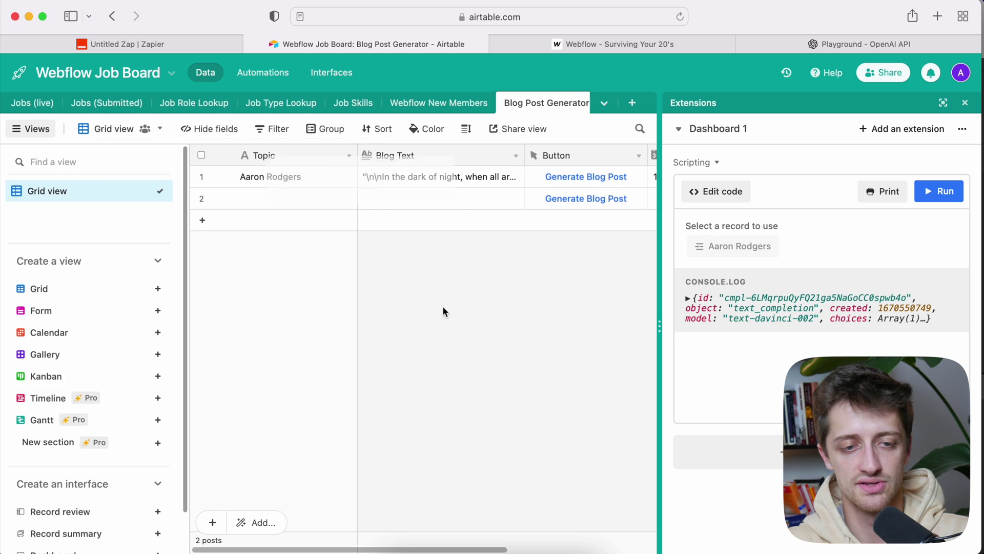
click(208, 41)
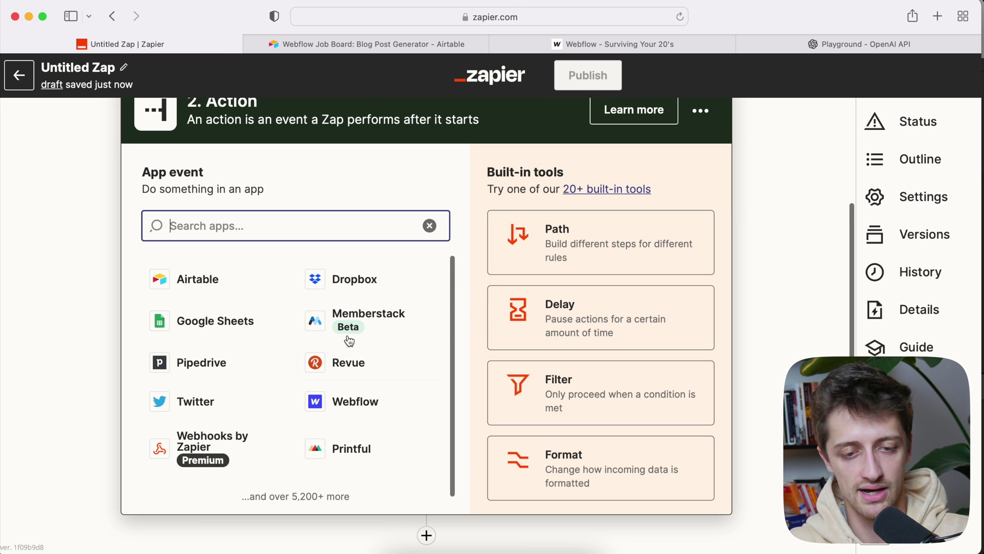
Step: Make the action a Formatter Text step using the Replace transform
scroll(458, 393, down, 1)
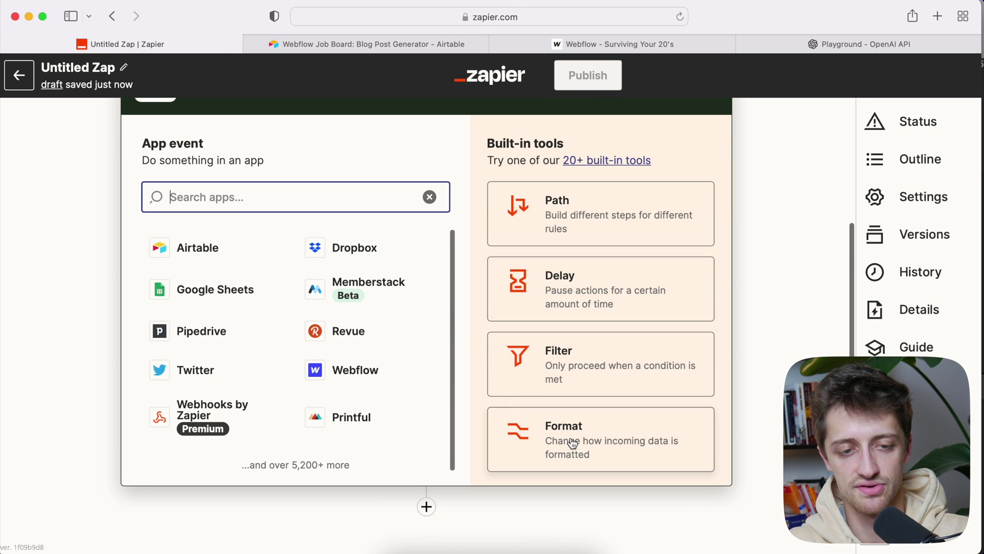
scroll(599, 433, up, 1)
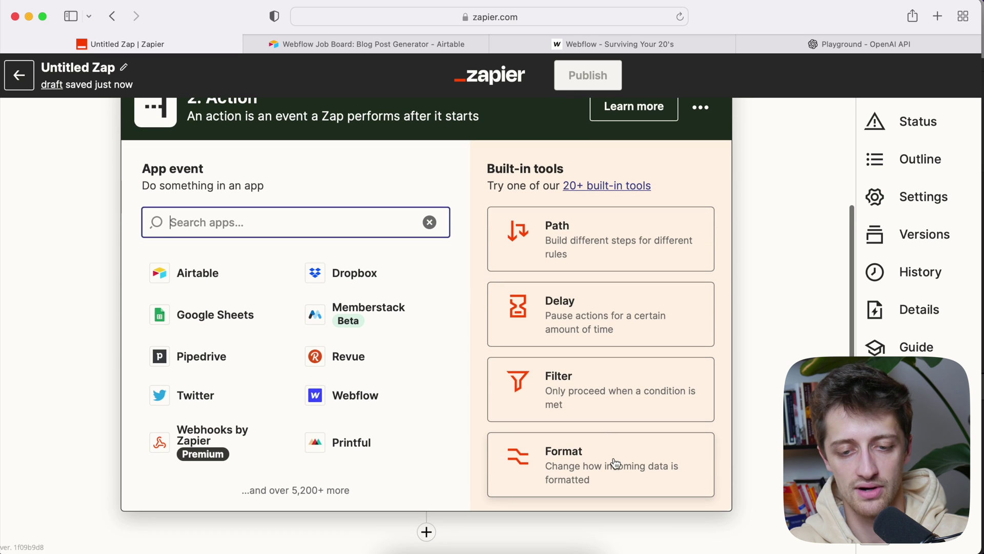
click(617, 465)
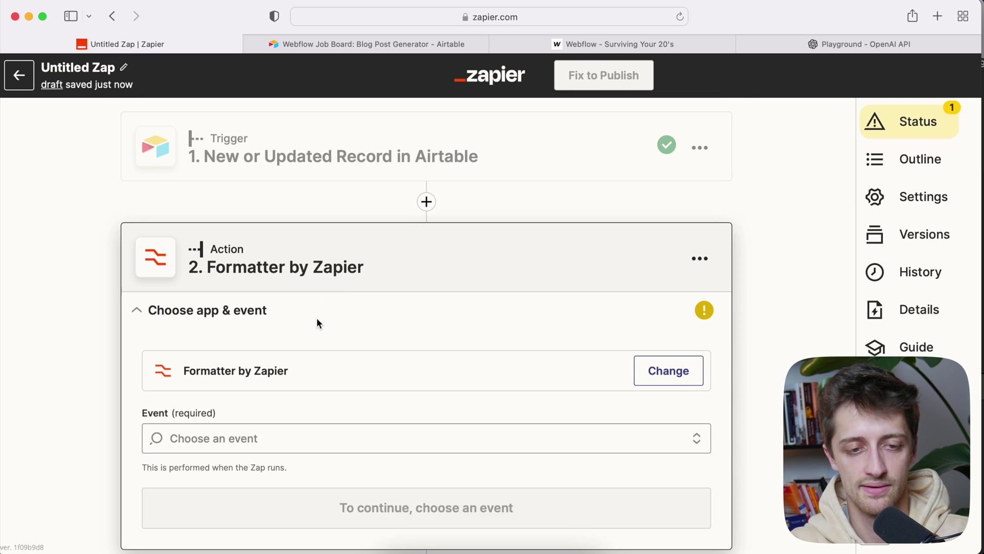
scroll(316, 321, down, 3)
click(230, 359)
scroll(251, 351, down, 1)
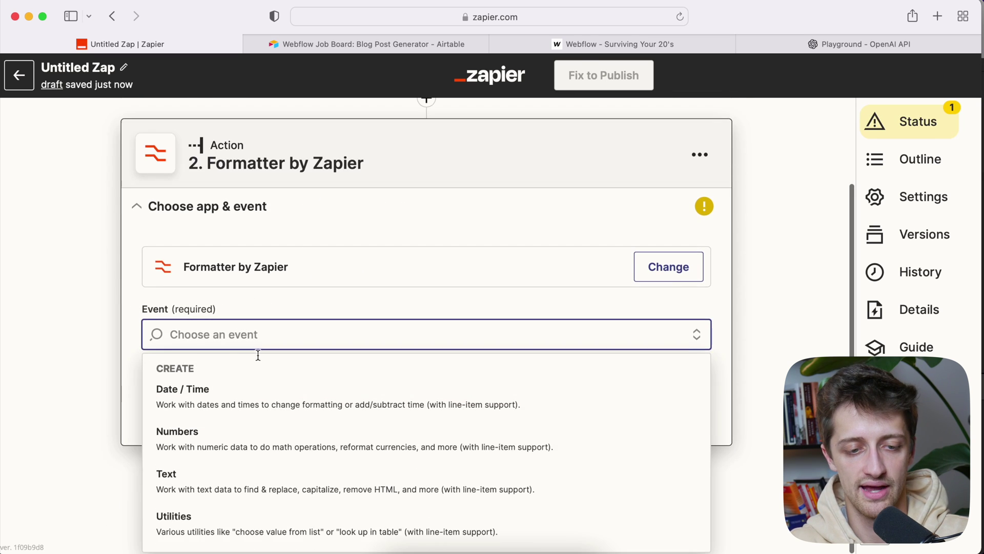
click(210, 480)
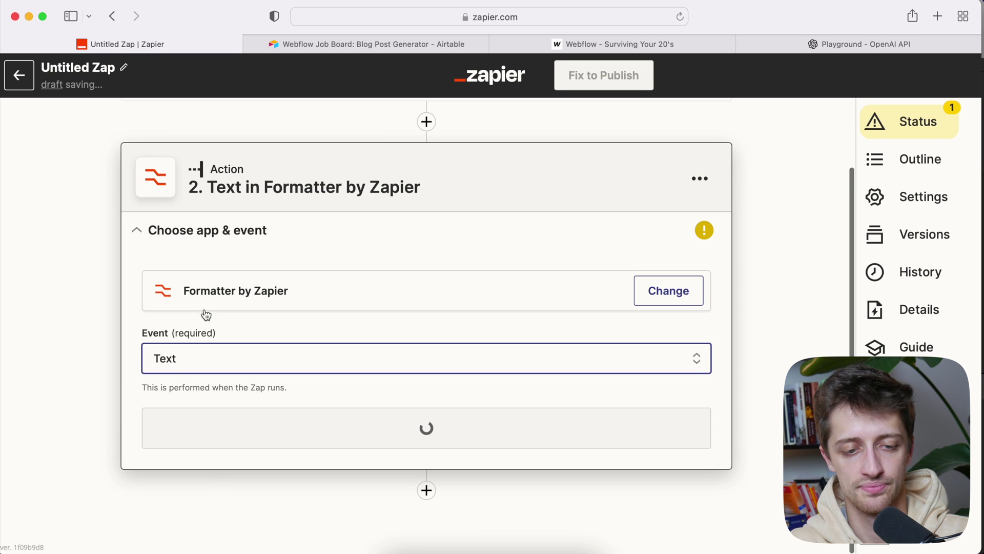
click(357, 397)
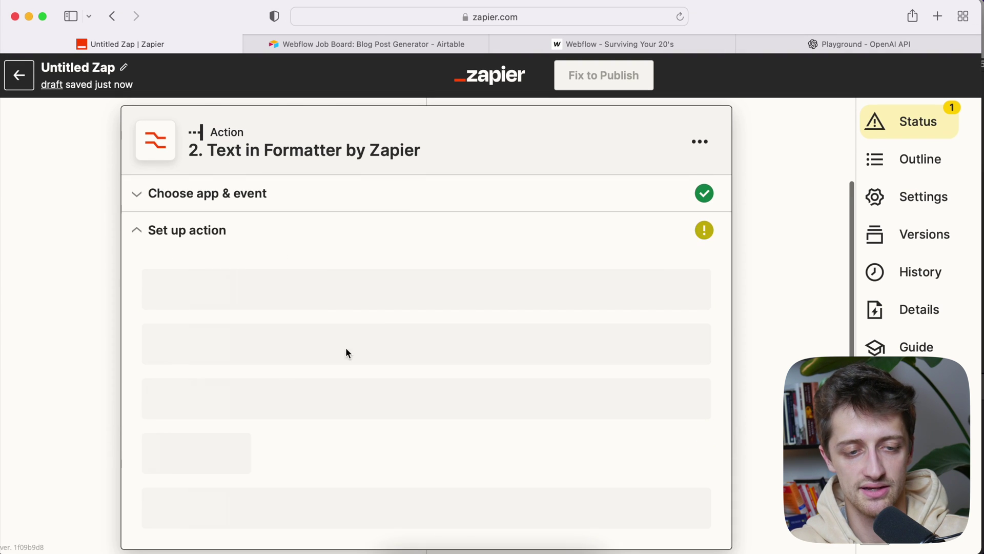
click(300, 374)
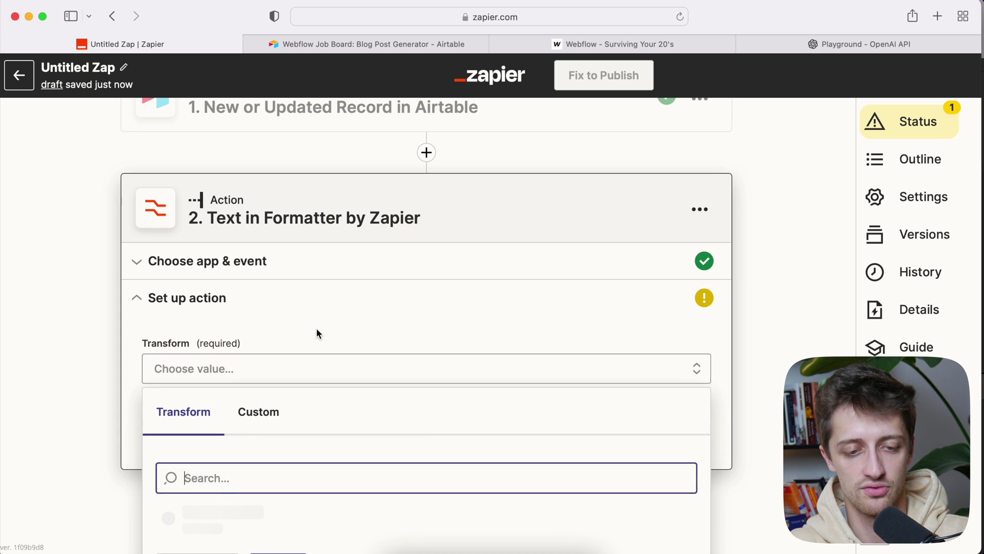
scroll(302, 435, down, 5)
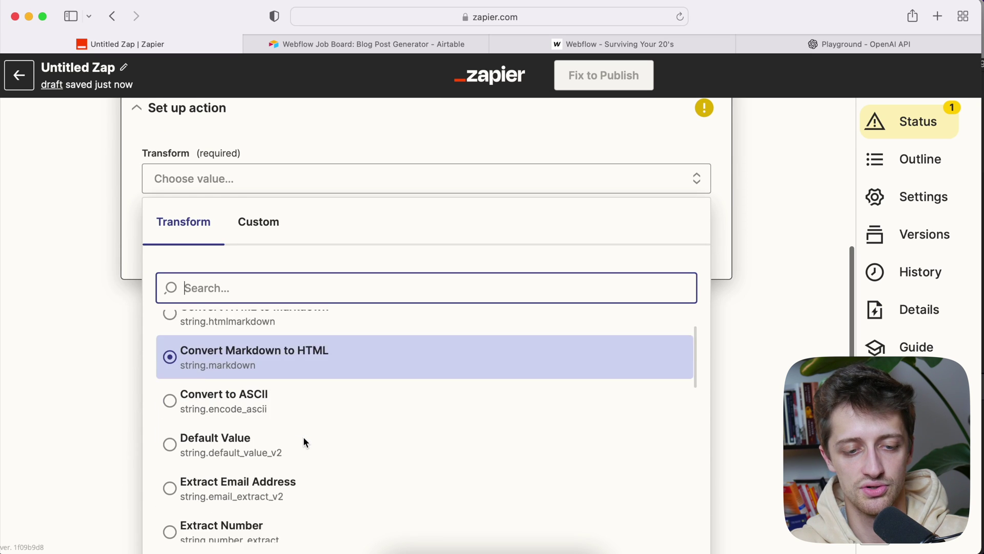
scroll(303, 440, down, 5)
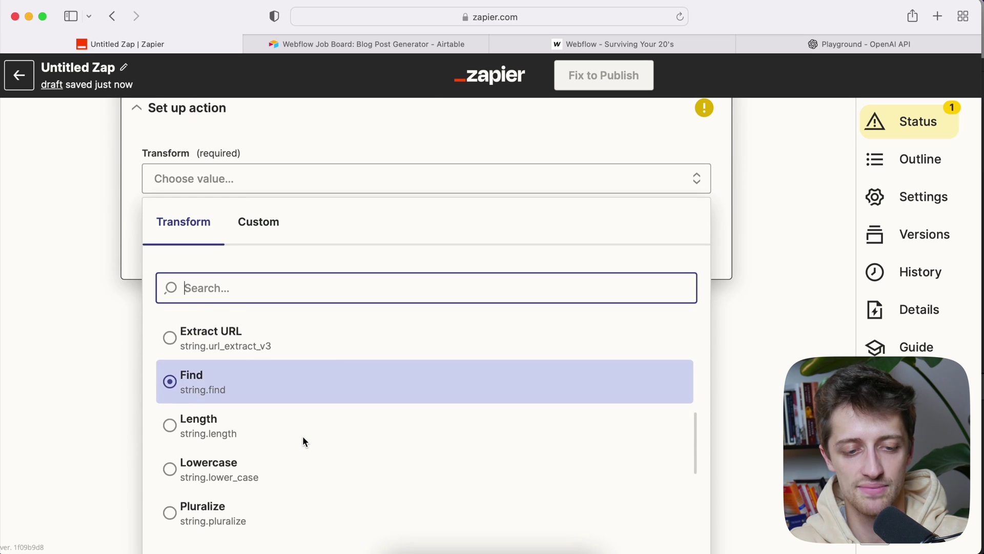
scroll(302, 436, down, 1)
click(273, 430)
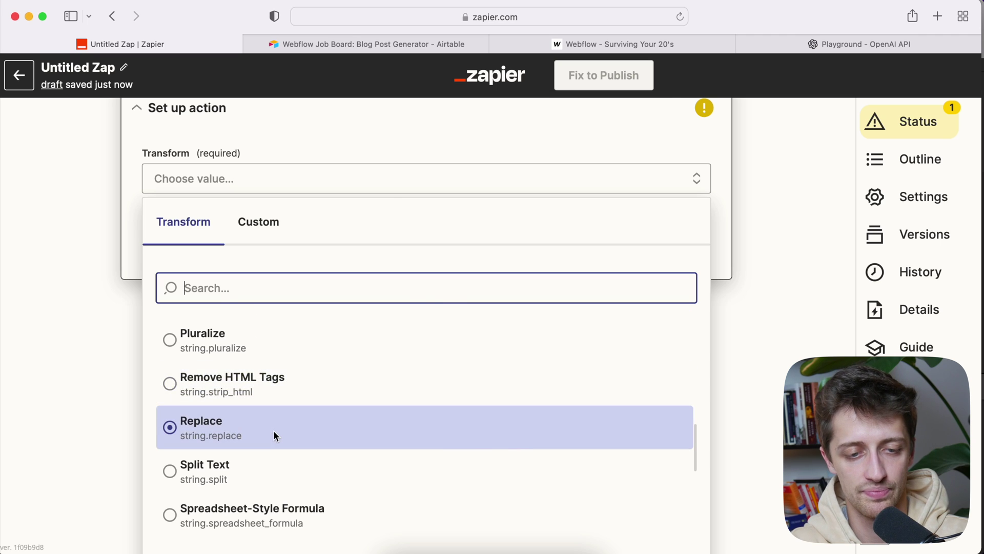
scroll(124, 352, down, 5)
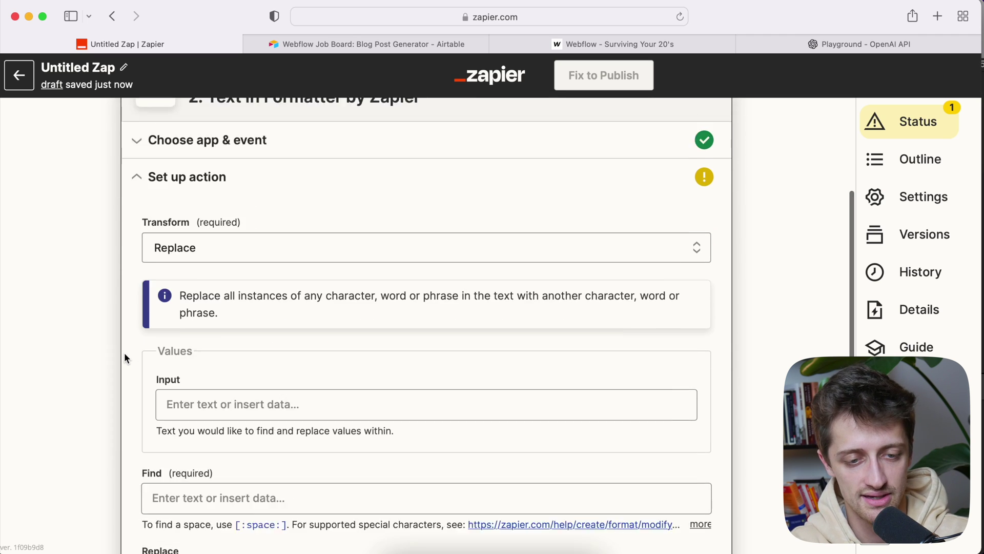
Step: Set the Replace input to the Airtable field 1. Blog Text
click(194, 293)
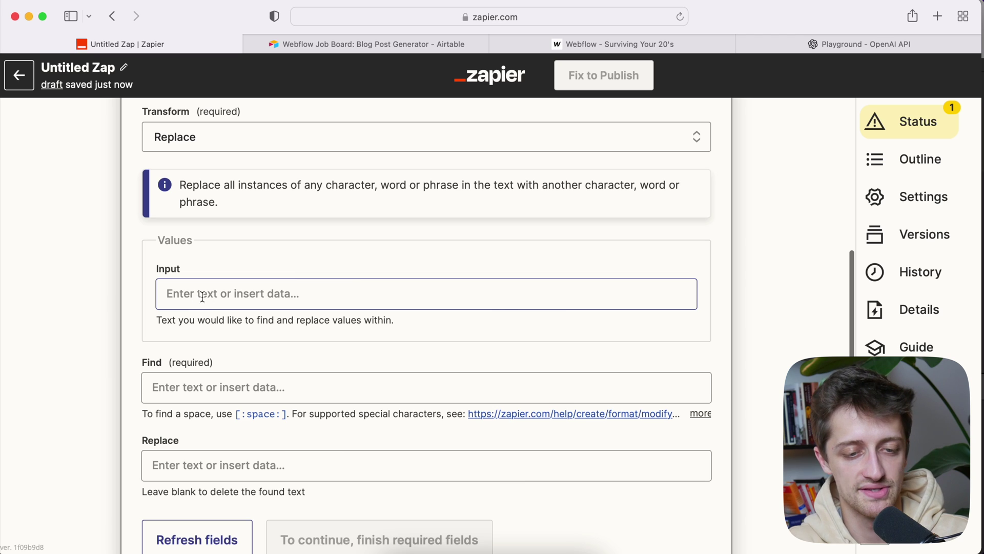
click(216, 295)
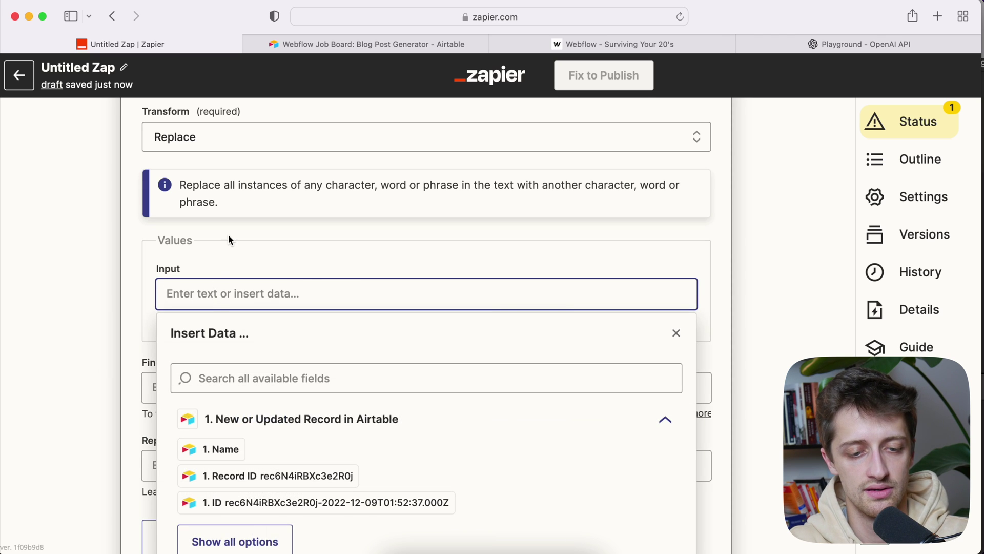
scroll(328, 374, down, 2)
click(237, 448)
scroll(277, 426, down, 1)
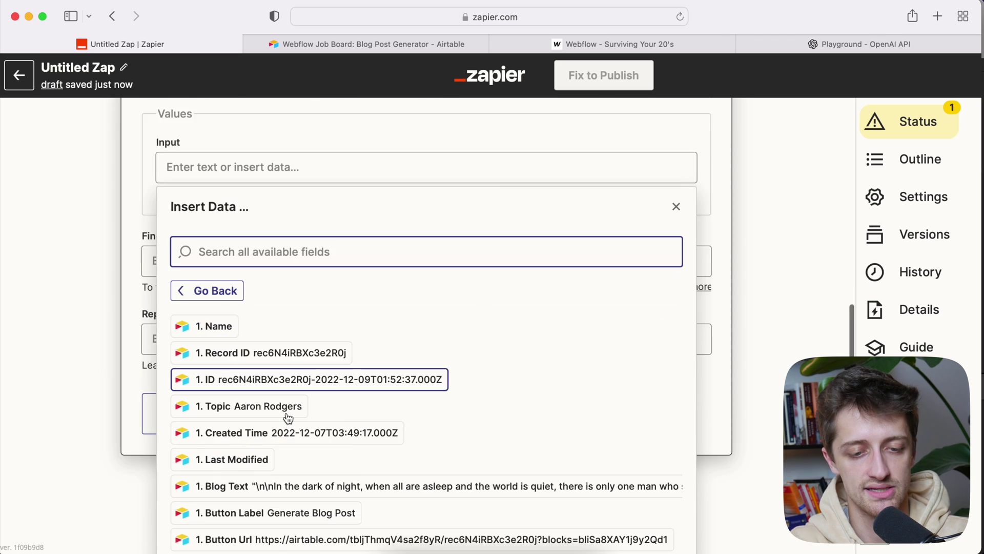
scroll(308, 430, down, 2)
click(330, 441)
click(76, 268)
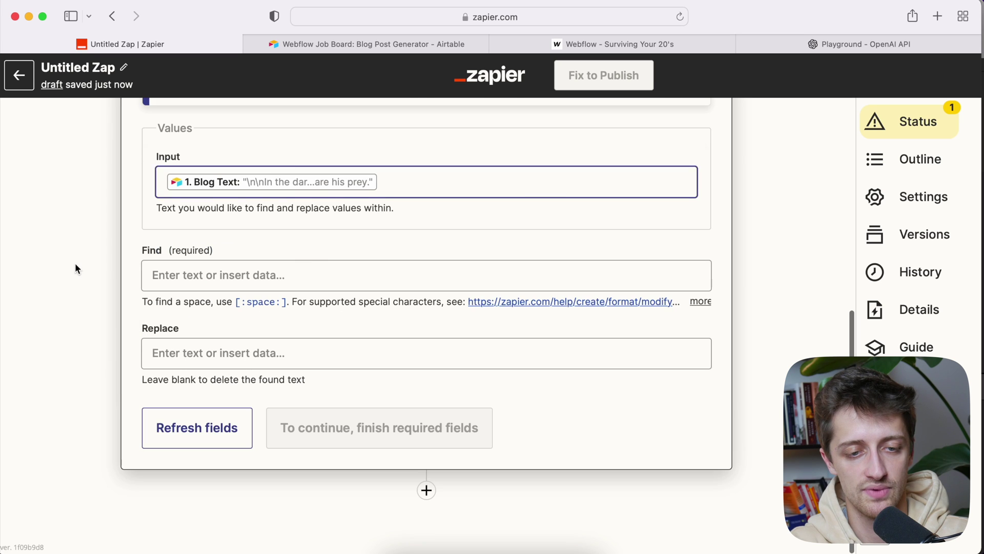
scroll(87, 263, up, 2)
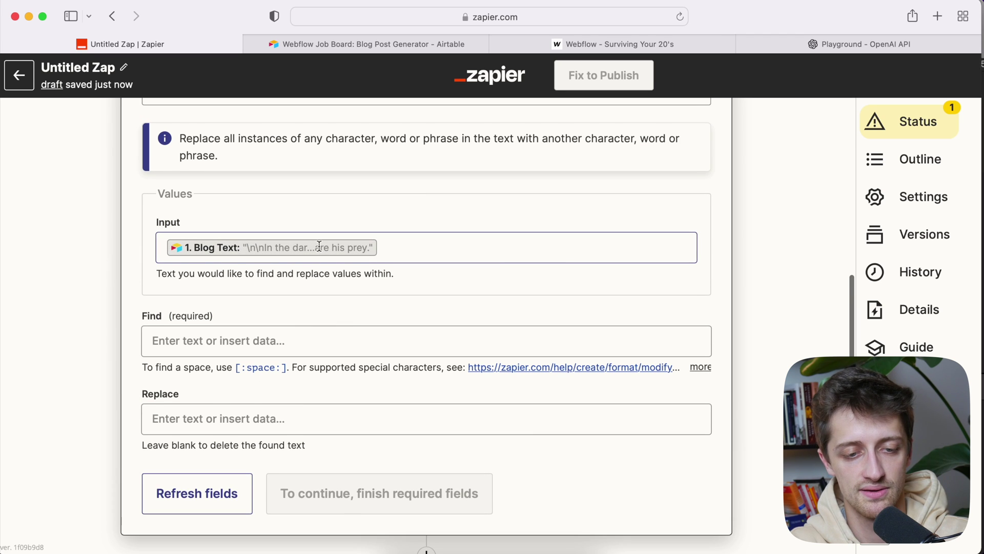
scroll(118, 275, up, 1)
scroll(118, 275, down, 3)
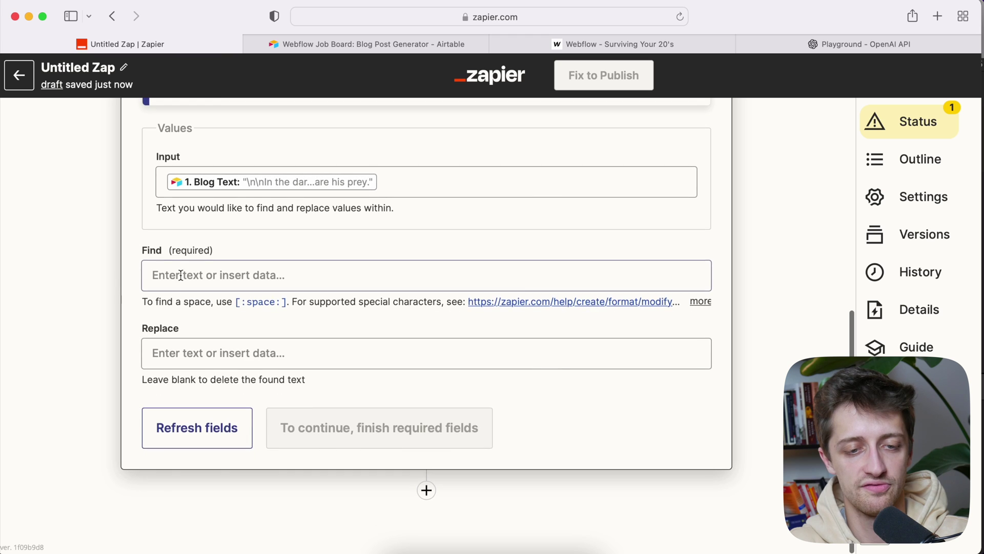
Step: Enter \n\n in Find, checking the line breaks in the Airtable Blog Text
click(182, 275)
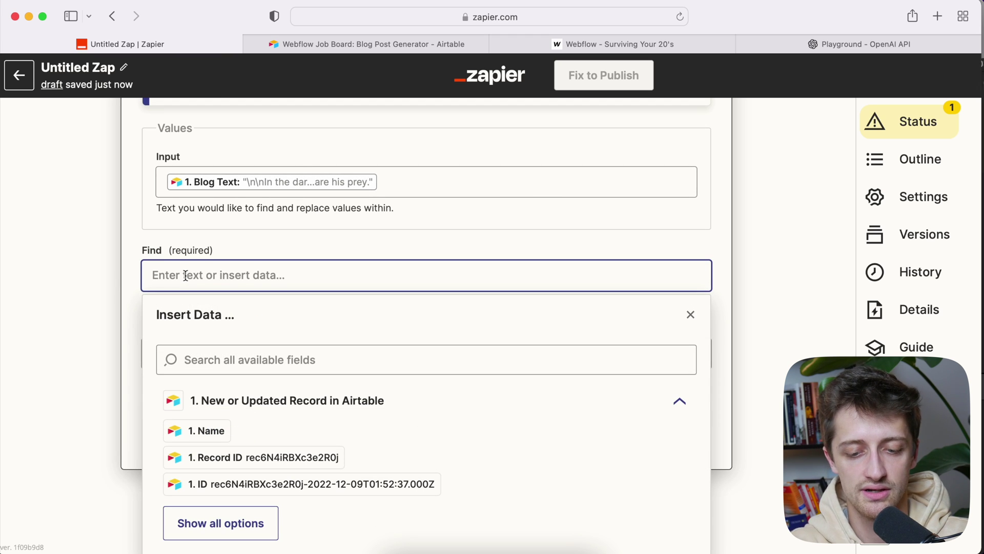
text(\n\n)
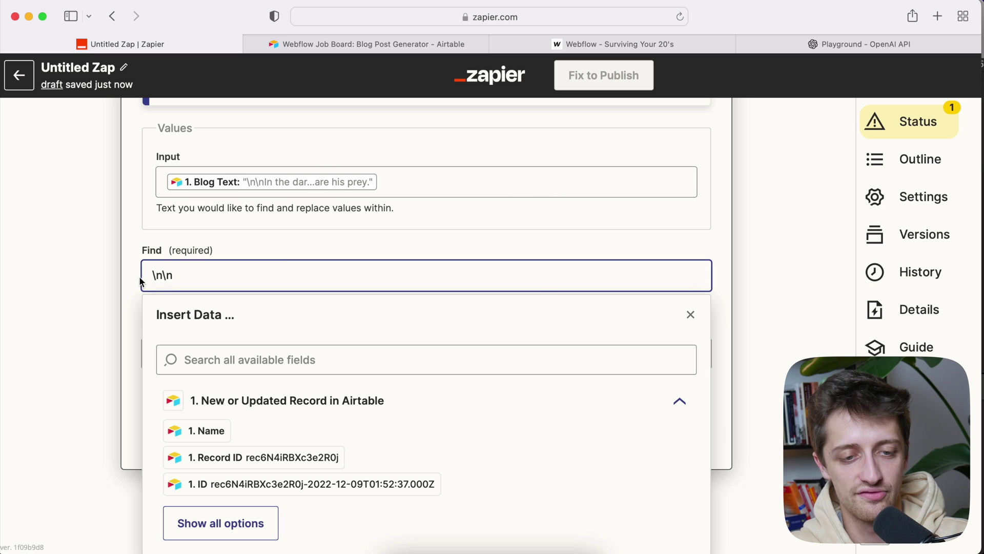
click(107, 269)
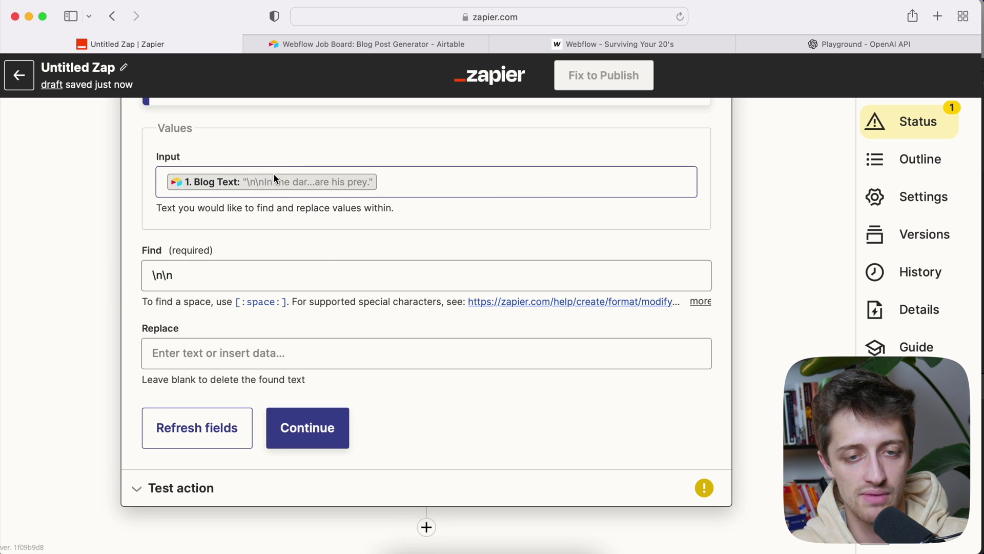
click(403, 48)
click(500, 177)
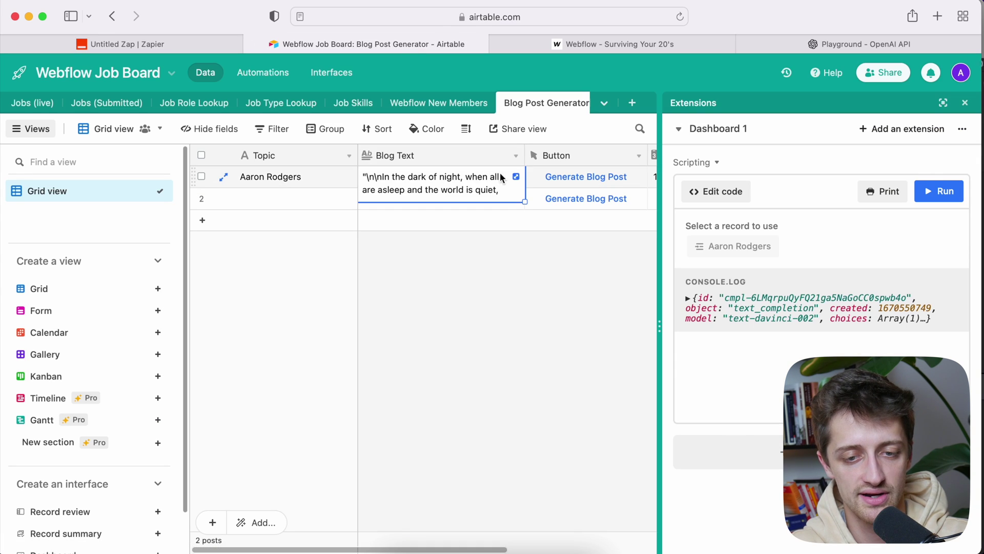
click(516, 176)
drag(46, 166, 62, 165)
click(131, 230)
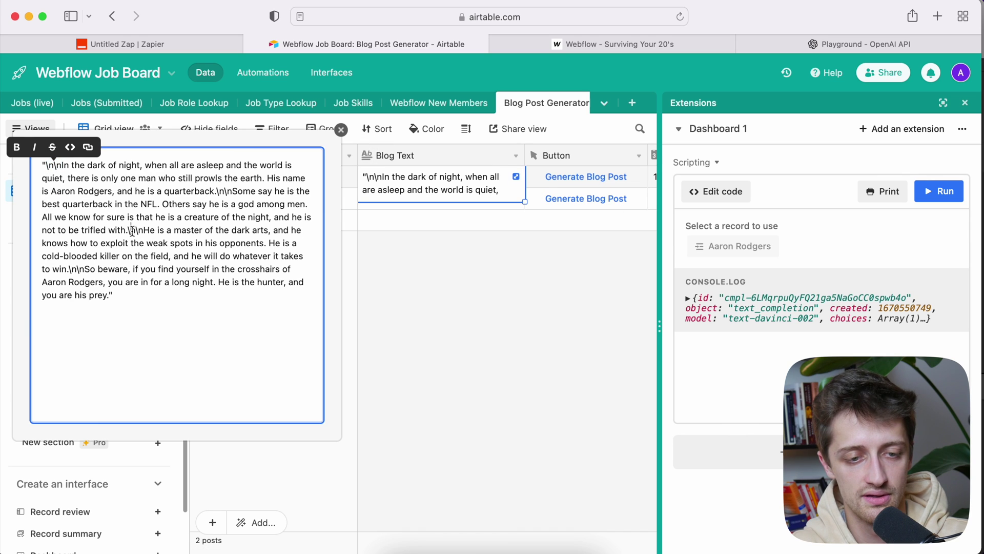
drag(139, 230, 141, 230)
click(212, 41)
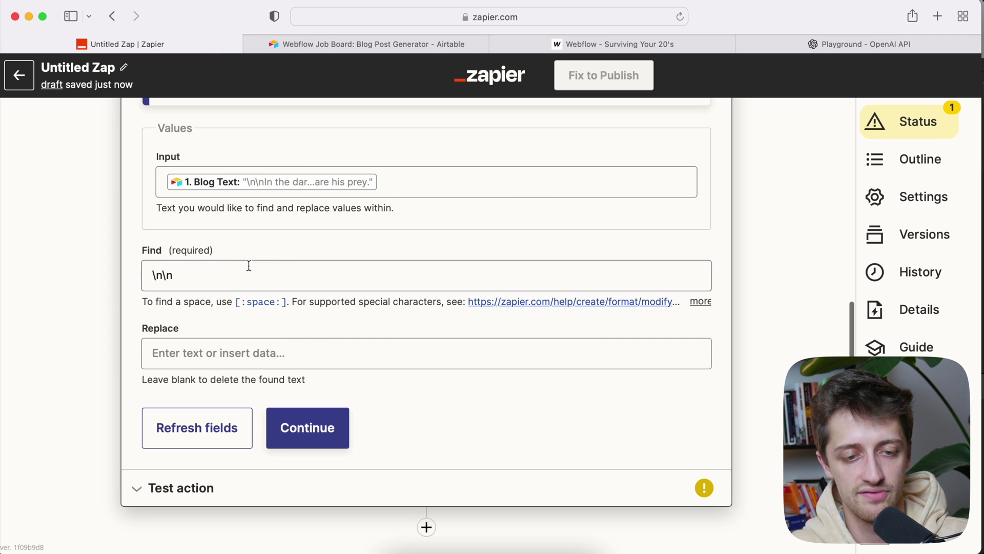
Step: Paste the [:space:] token into Replace and confirm the settings
click(200, 348)
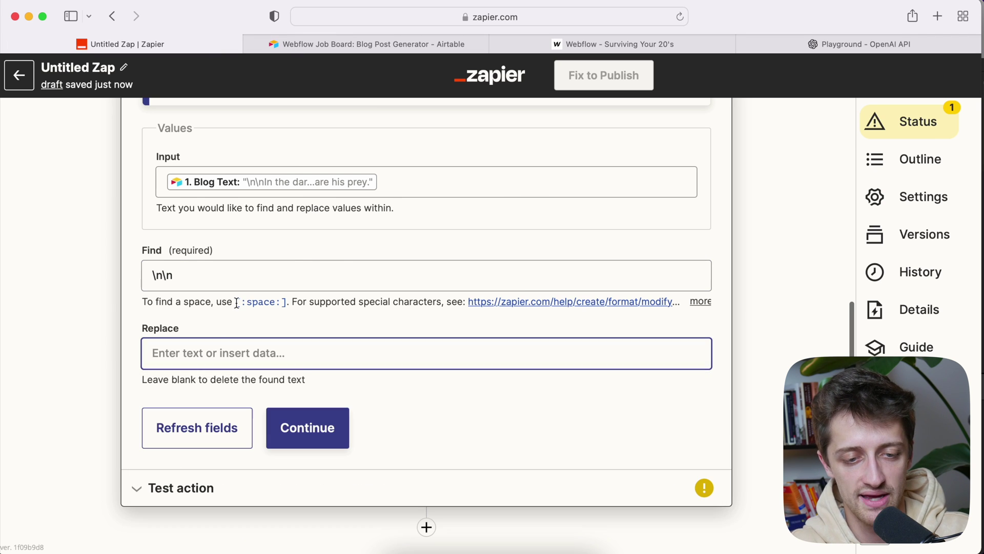
drag(236, 302, 274, 302)
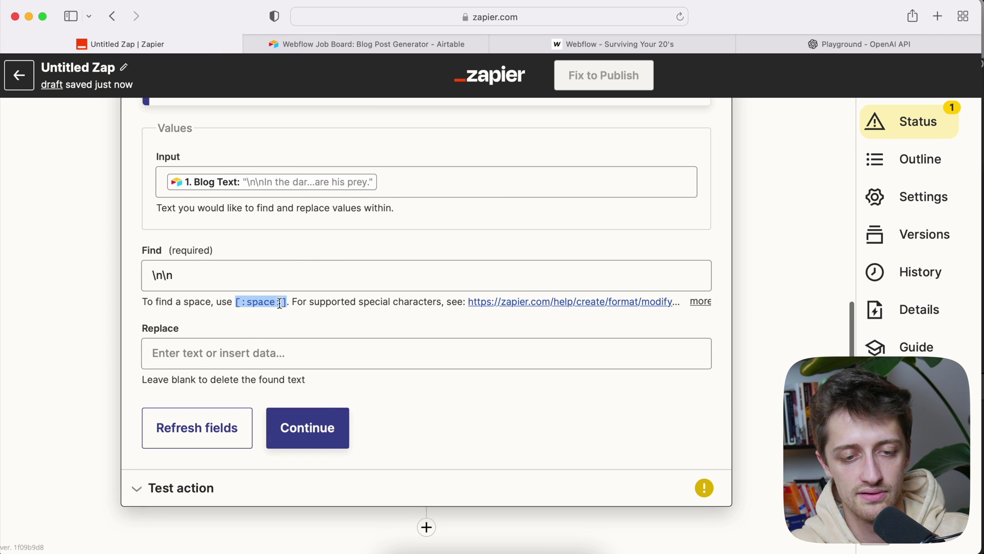
click(244, 351)
text([:space:])
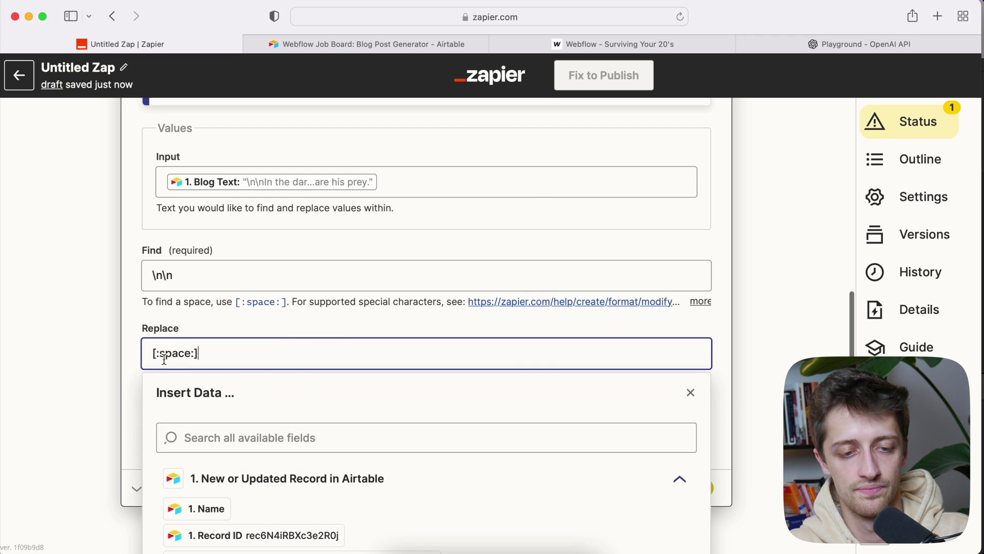
click(86, 365)
click(302, 440)
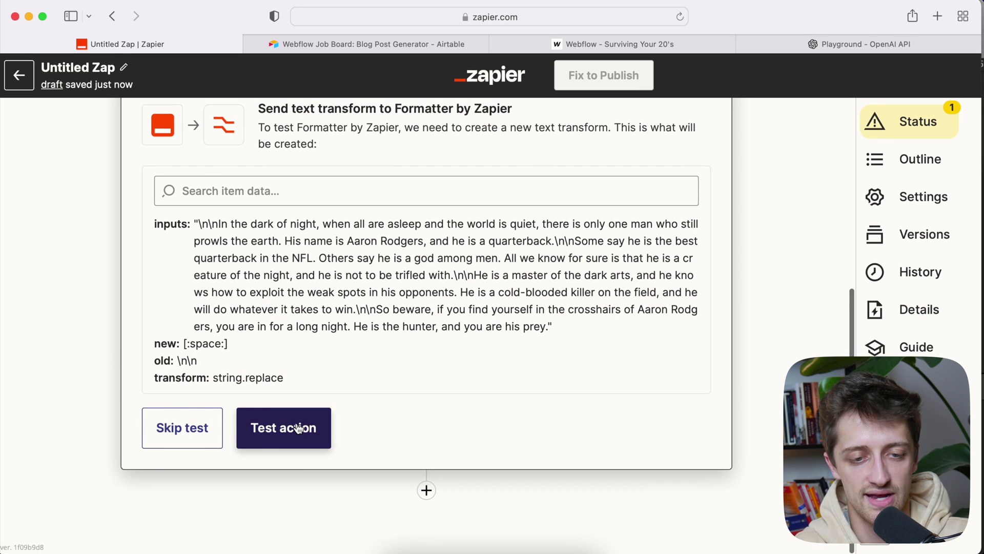
Step: Test the Replace step and confirm the Blog Text output has spaces instead of \n\n
click(299, 428)
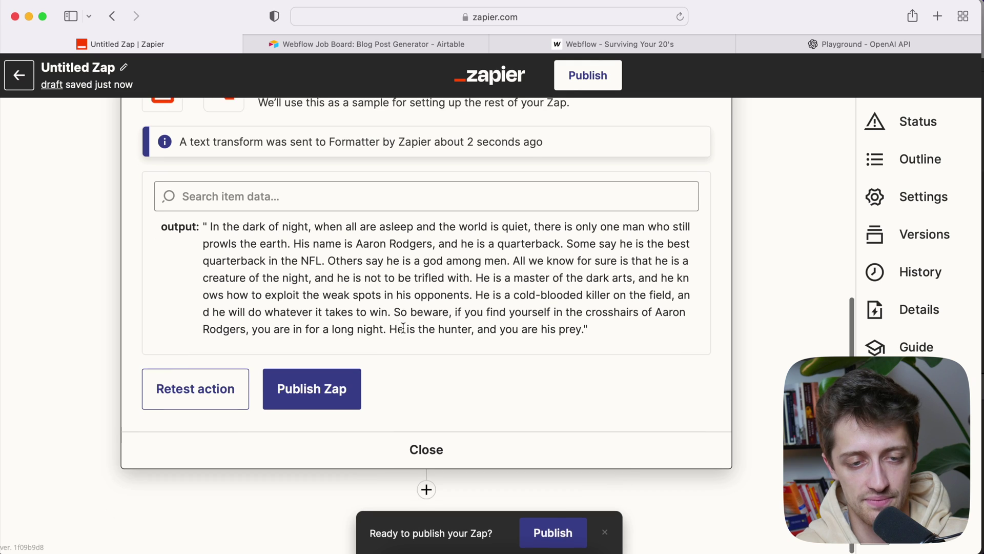
scroll(256, 274, down, 1)
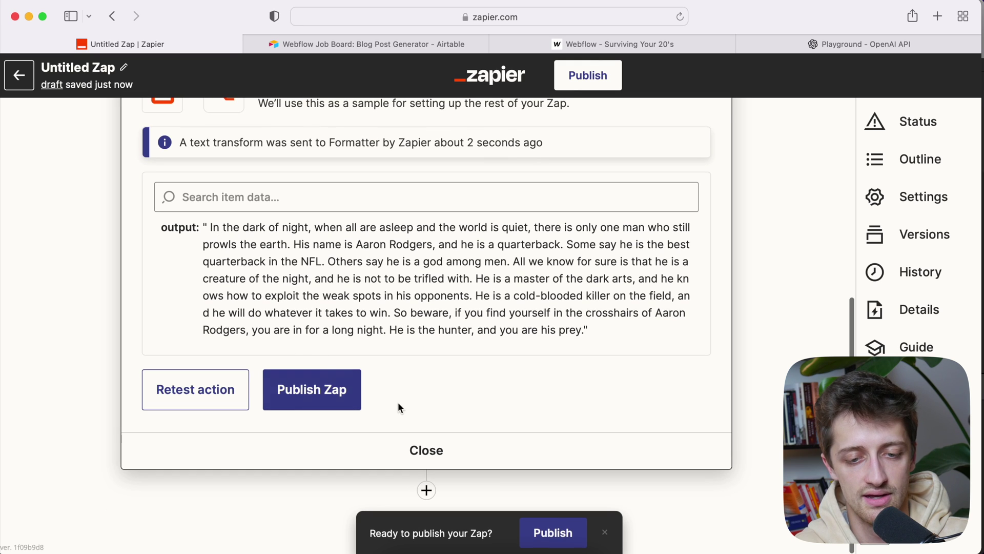
click(426, 489)
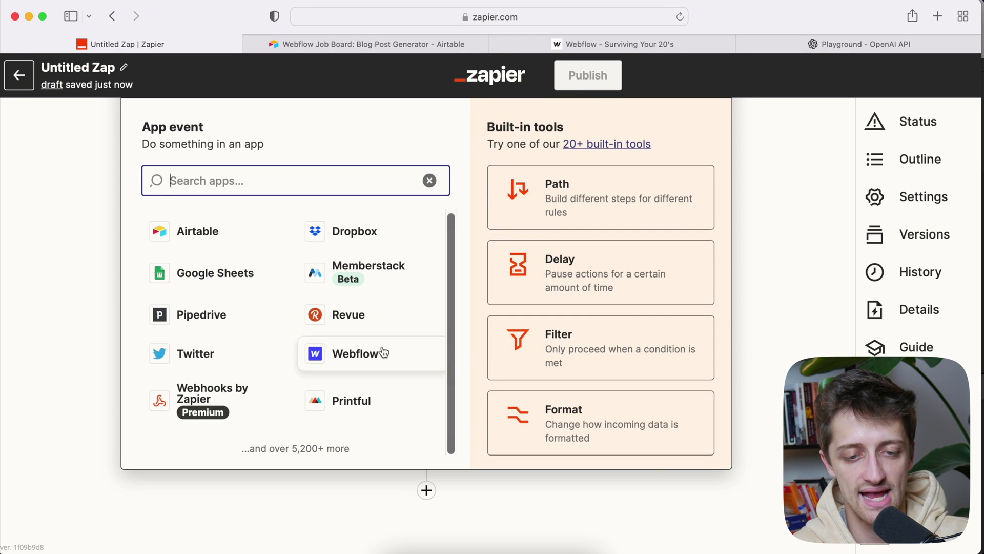
Step: Make step three a Webflow Create Live Item action on the Webflow #2 account
click(355, 352)
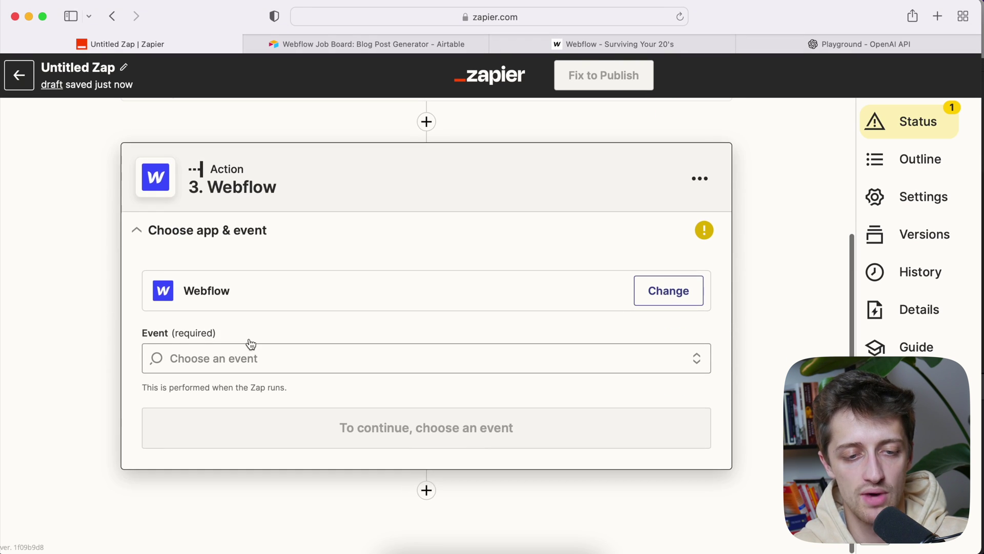
click(279, 359)
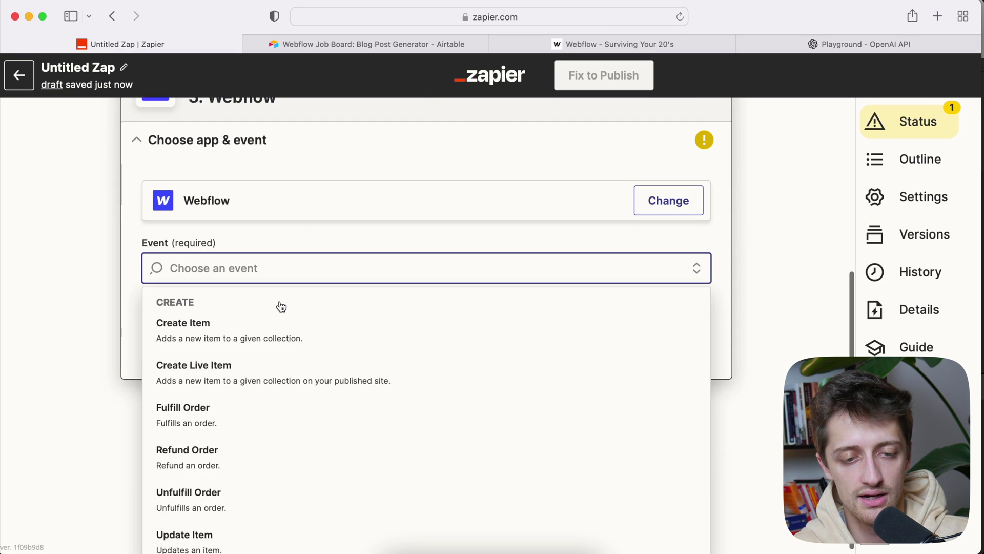
scroll(194, 385, down, 1)
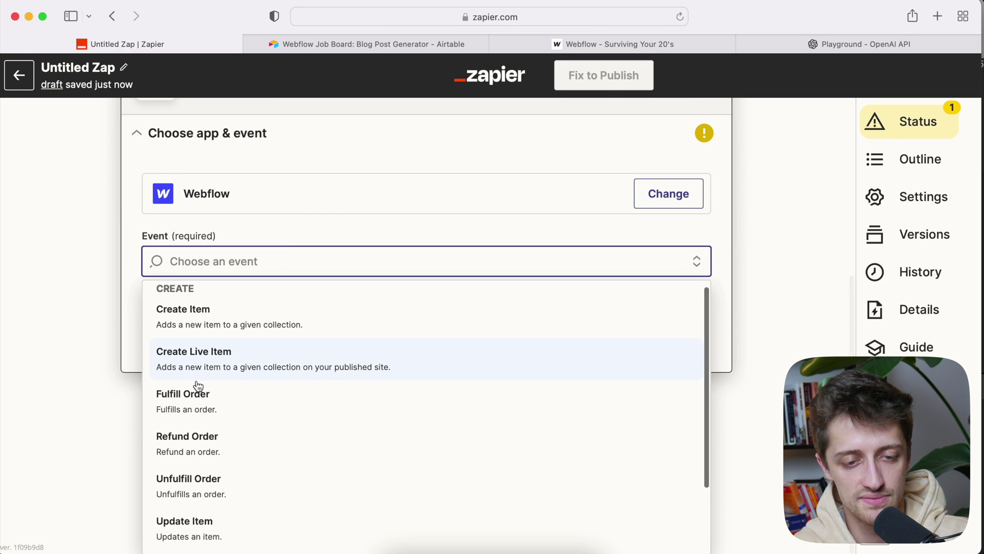
click(293, 353)
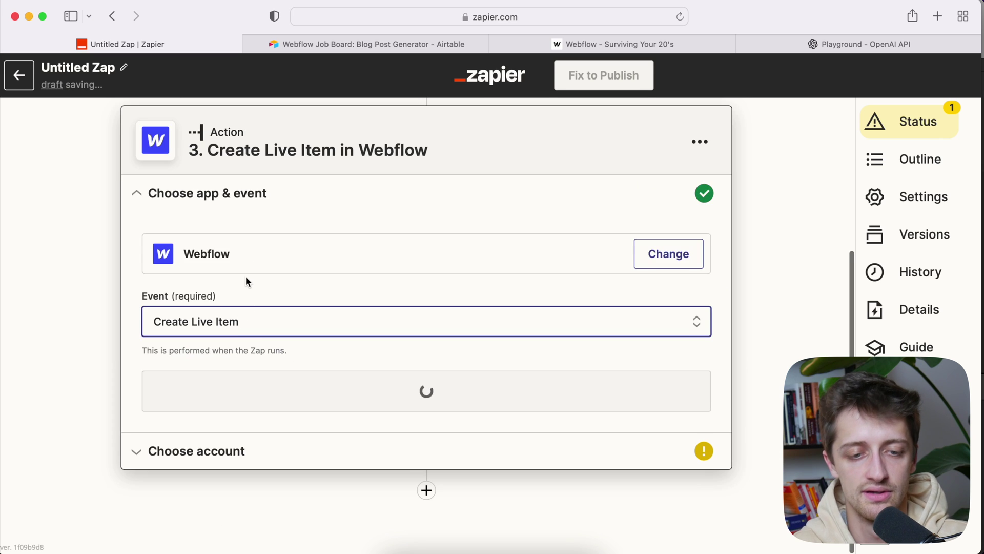
click(322, 379)
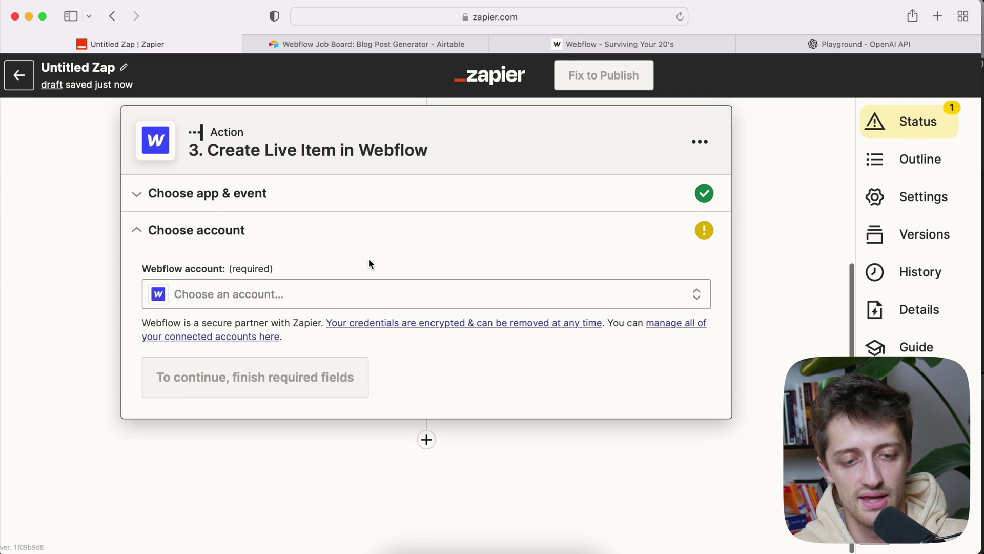
click(285, 337)
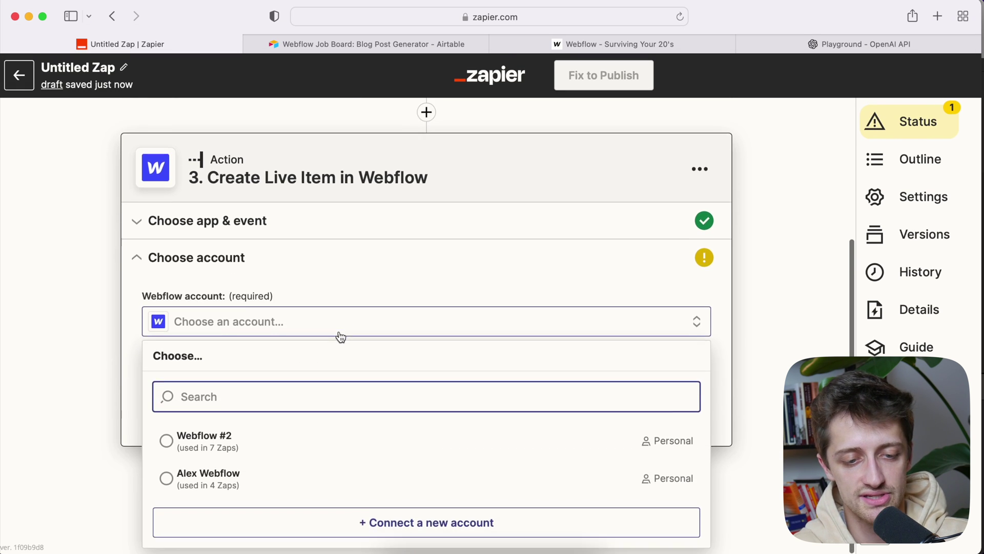
click(257, 442)
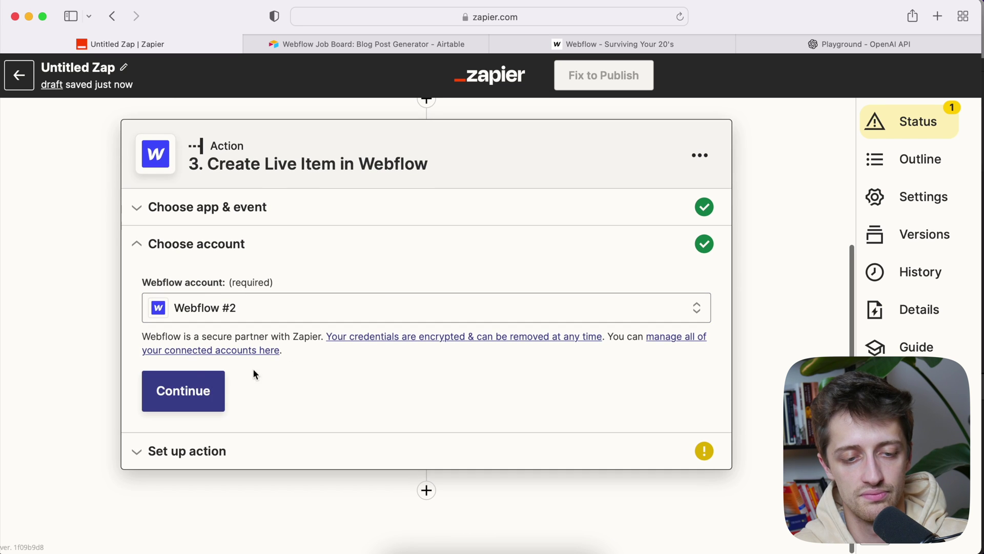
Step: Choose site Surviving Your 20's and collection Blog Posts for the Webflow item
click(216, 380)
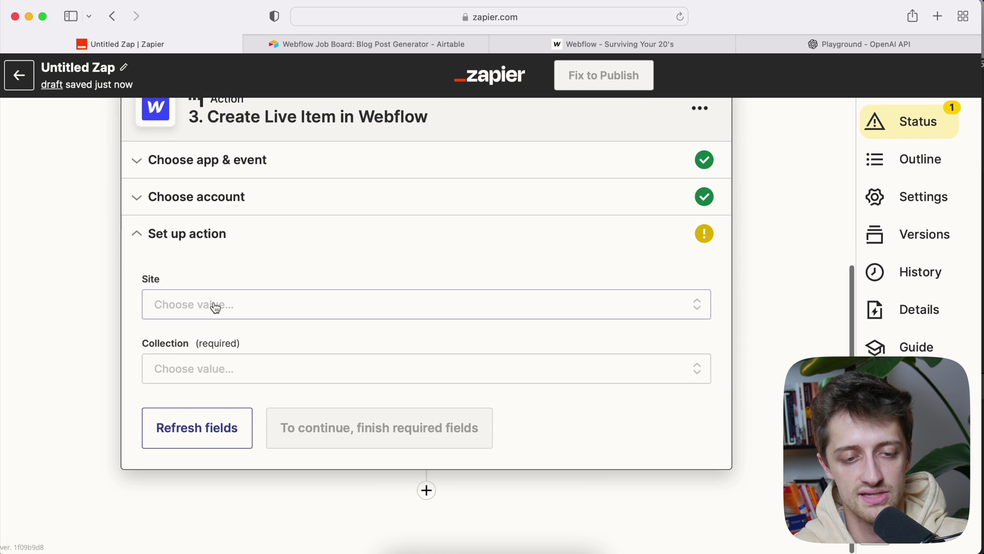
click(215, 308)
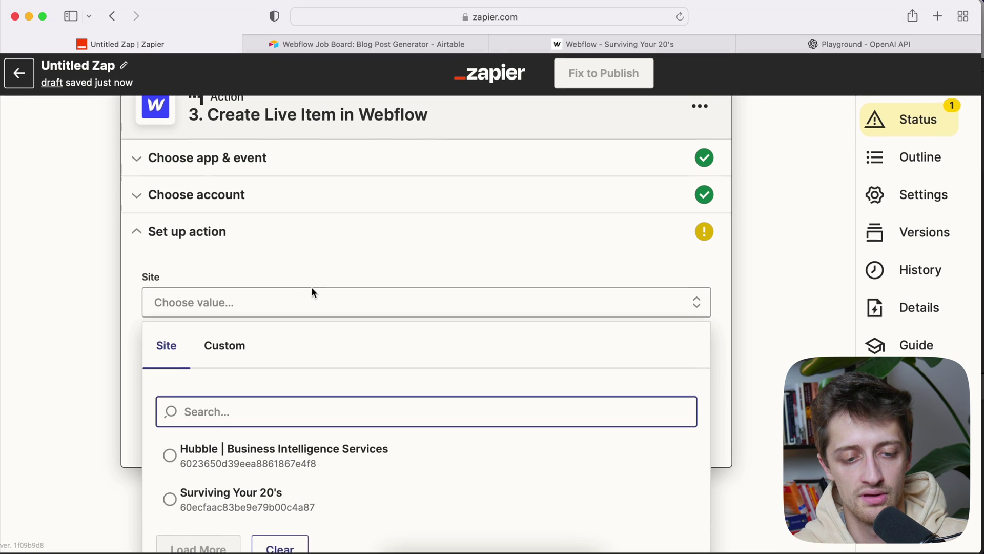
click(268, 488)
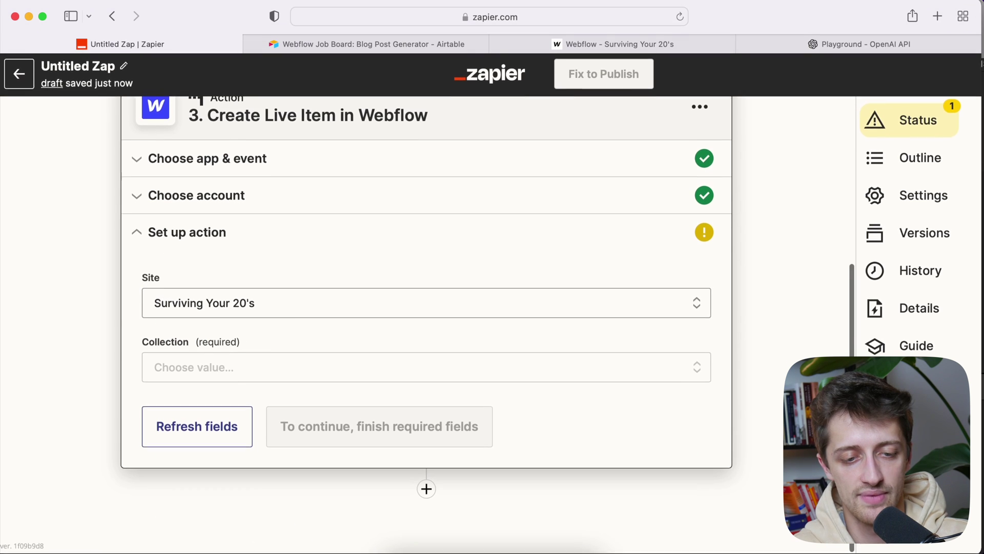
click(296, 376)
scroll(261, 389, down, 2)
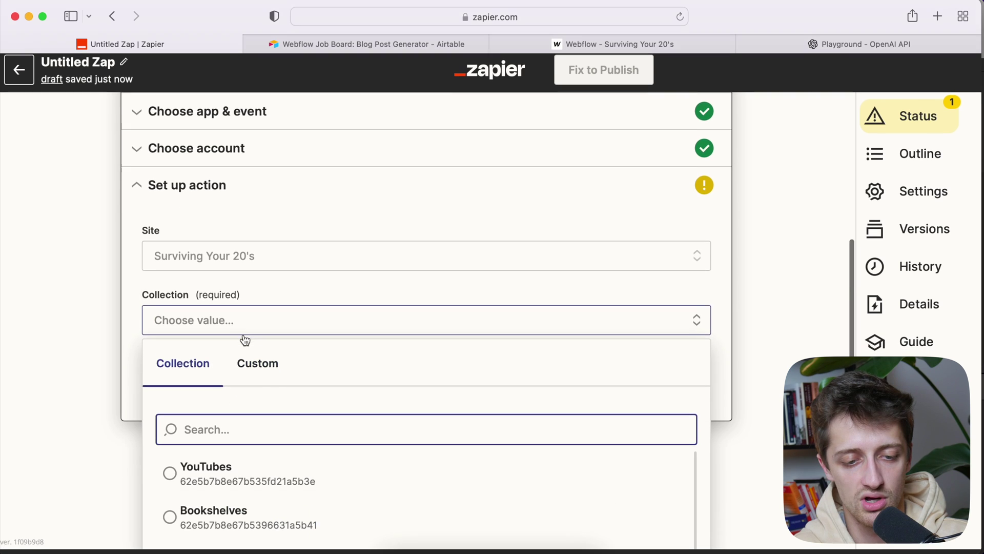
scroll(287, 402, down, 10)
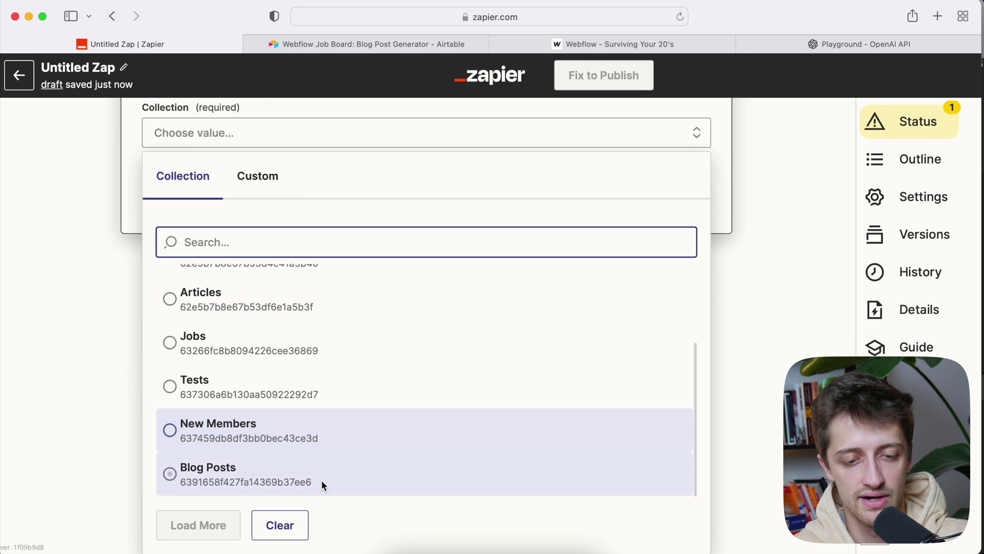
click(338, 474)
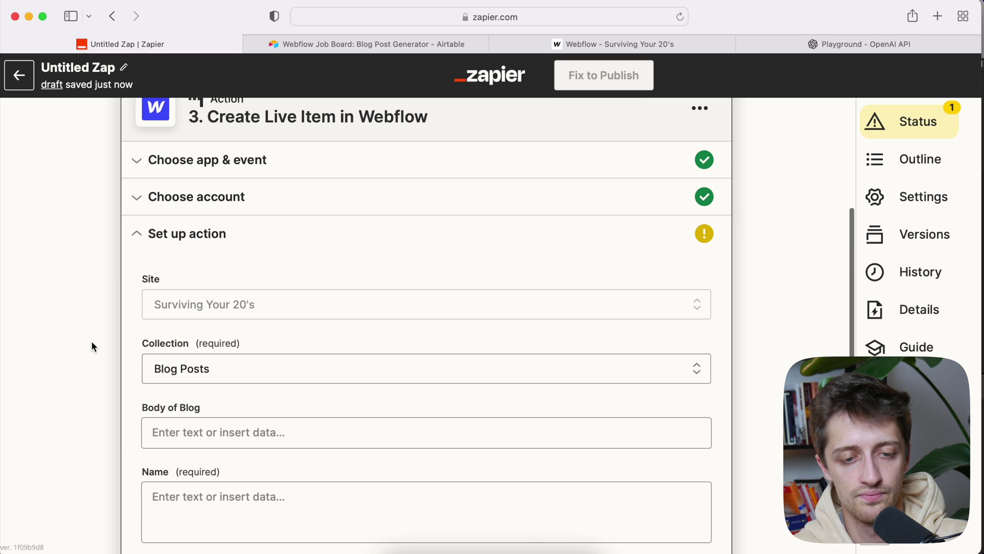
scroll(91, 341, down, 5)
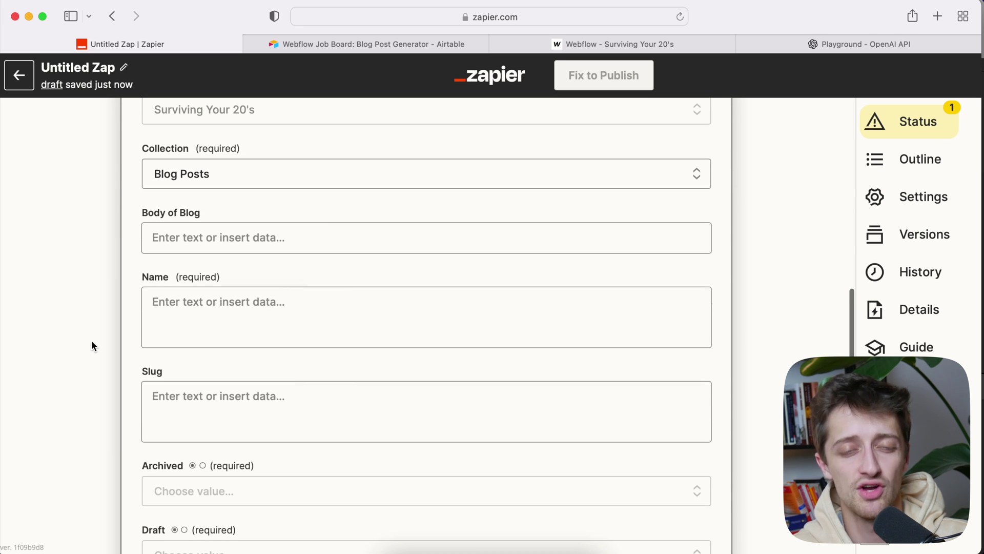
scroll(92, 340, down, 1)
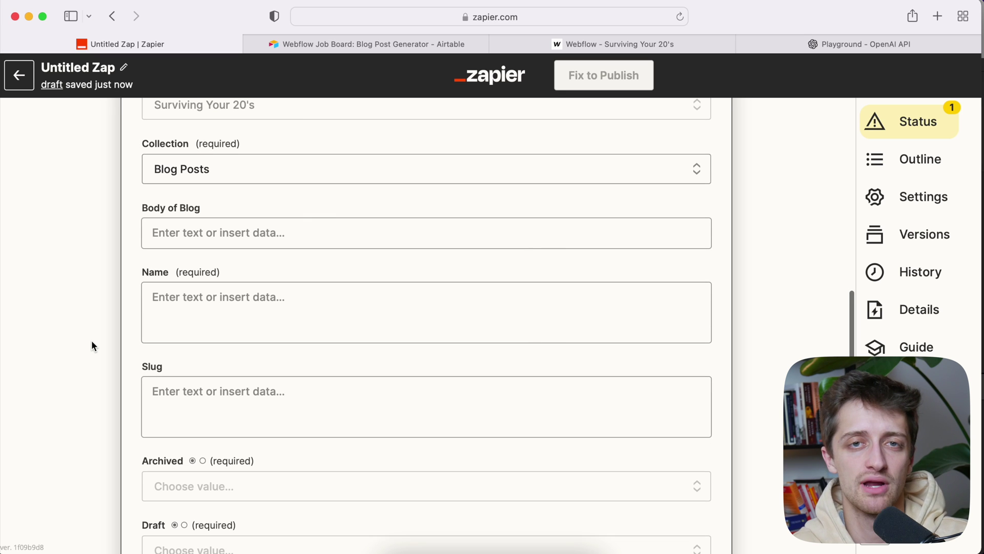
click(587, 44)
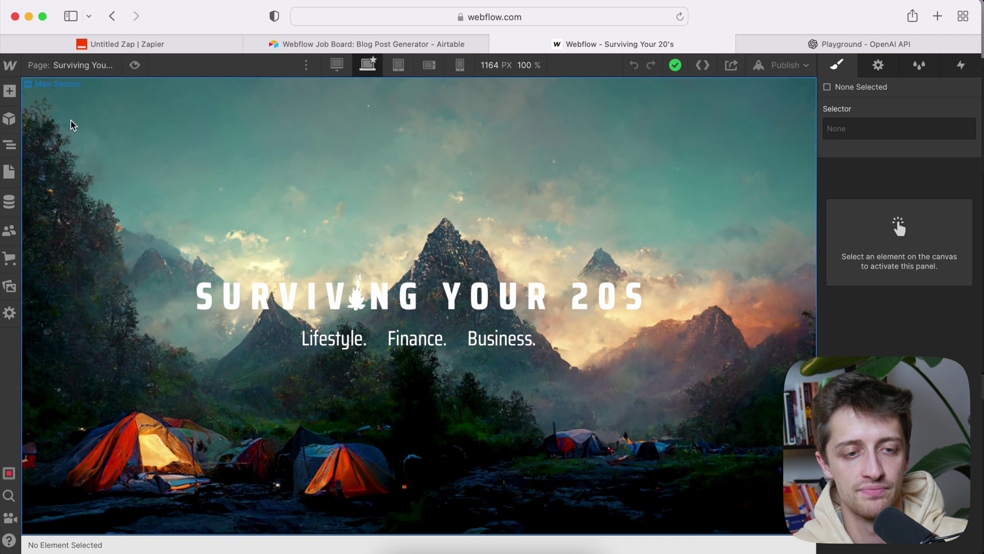
click(9, 201)
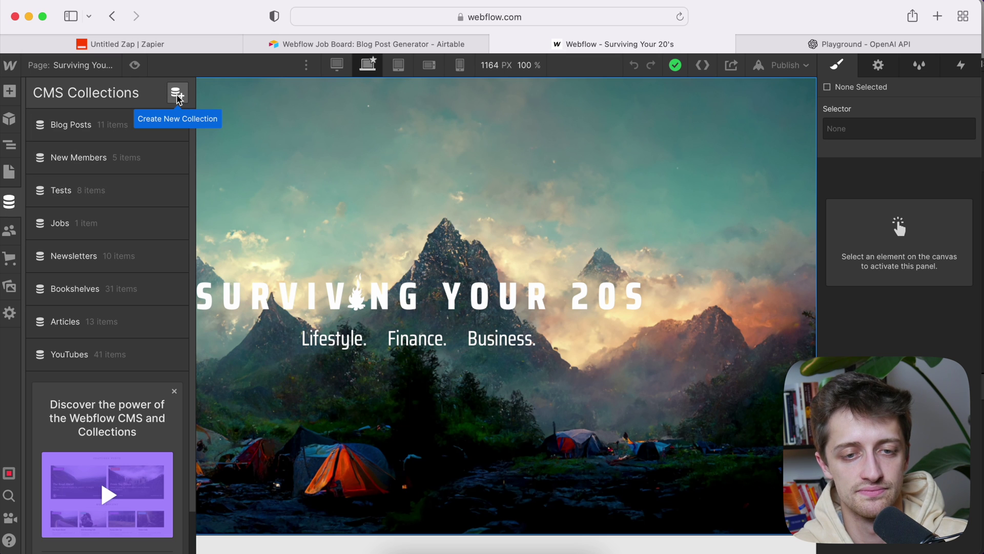
click(312, 45)
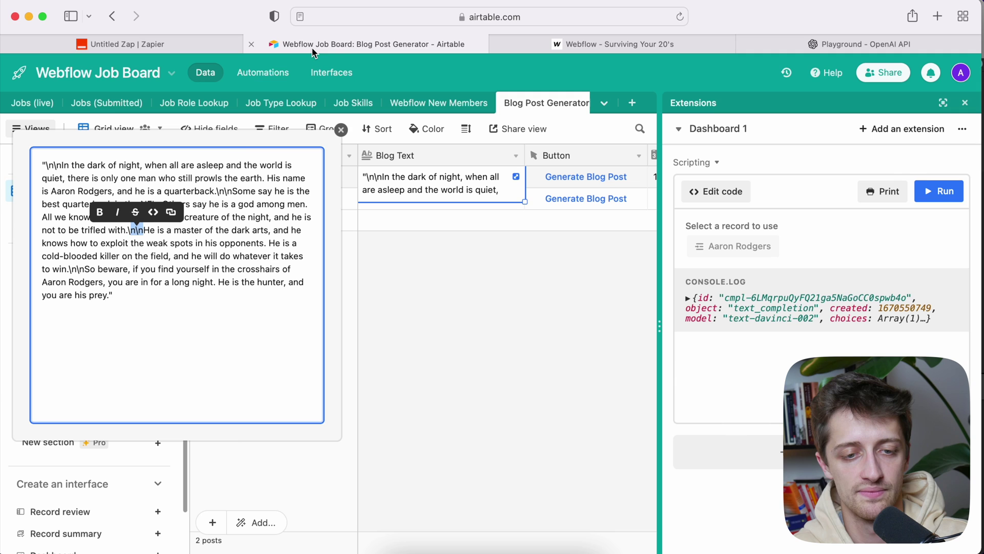
click(197, 45)
scroll(118, 258, up, 1)
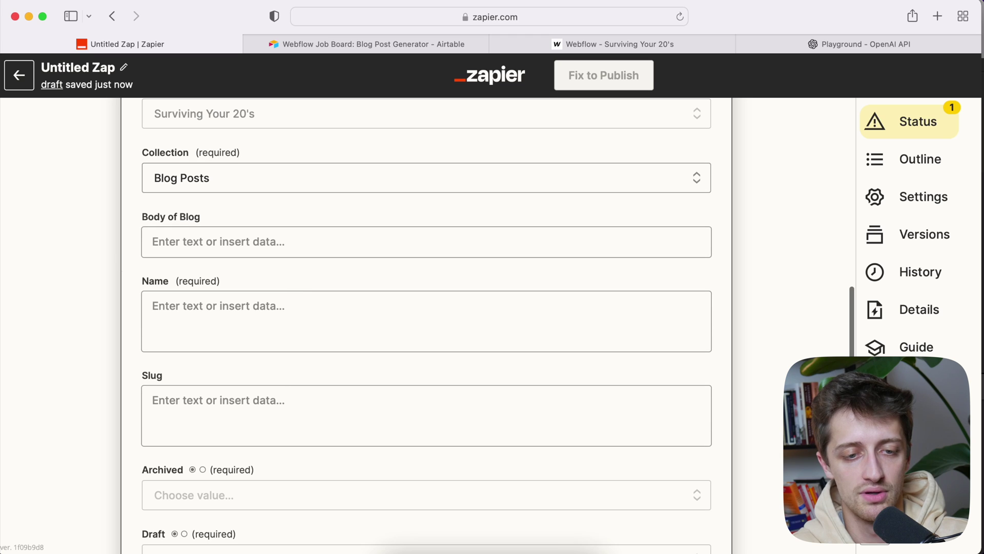
Step: Map Body of Blog to the Formatter step's Output
click(198, 248)
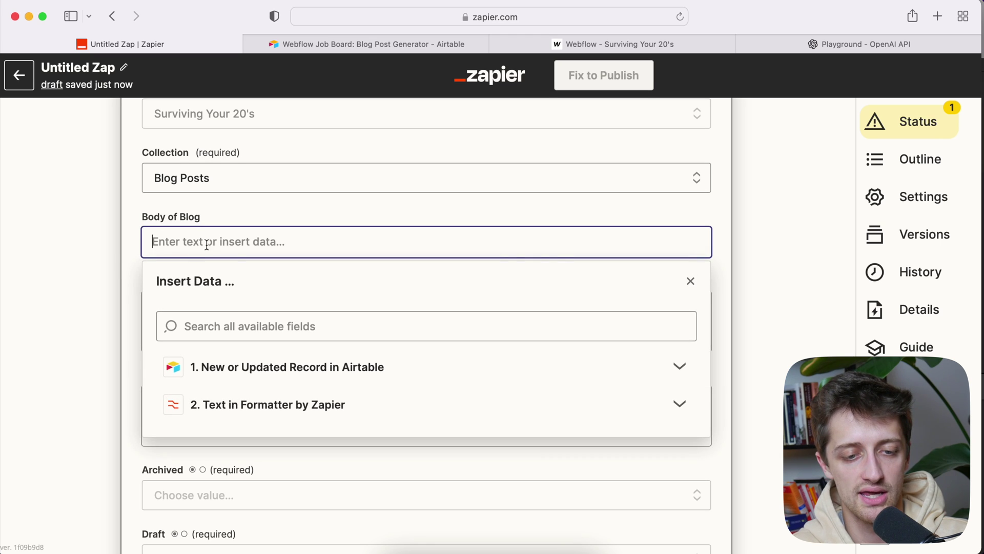
click(277, 405)
scroll(304, 340, down, 2)
scroll(328, 369, down, 2)
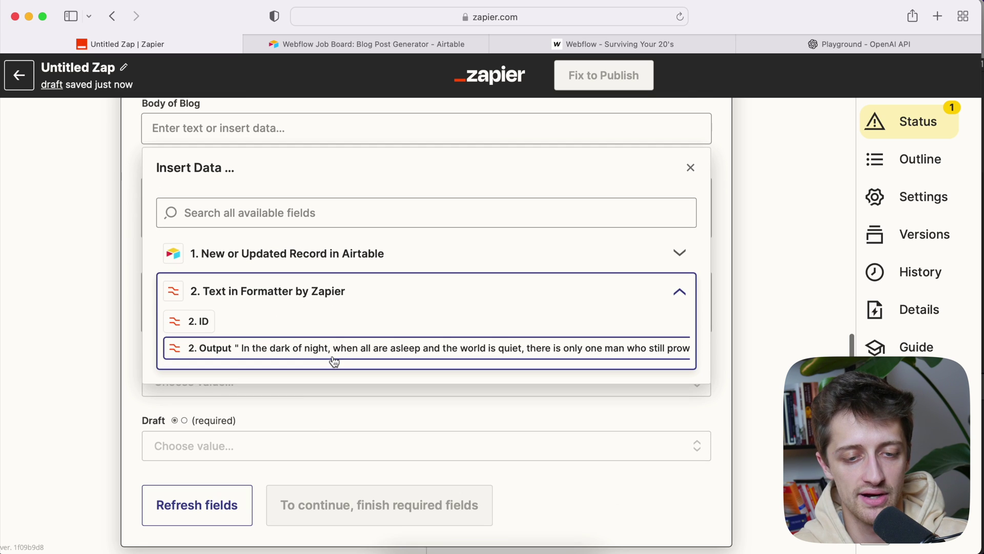
click(336, 348)
Step: Fill the Name field with the Airtable record's Topic
click(104, 249)
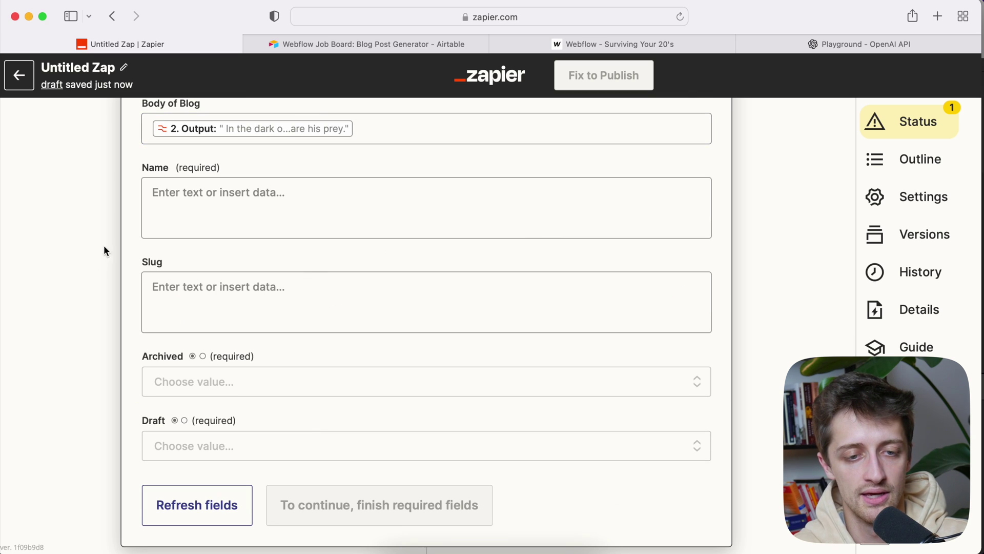
click(197, 201)
click(235, 352)
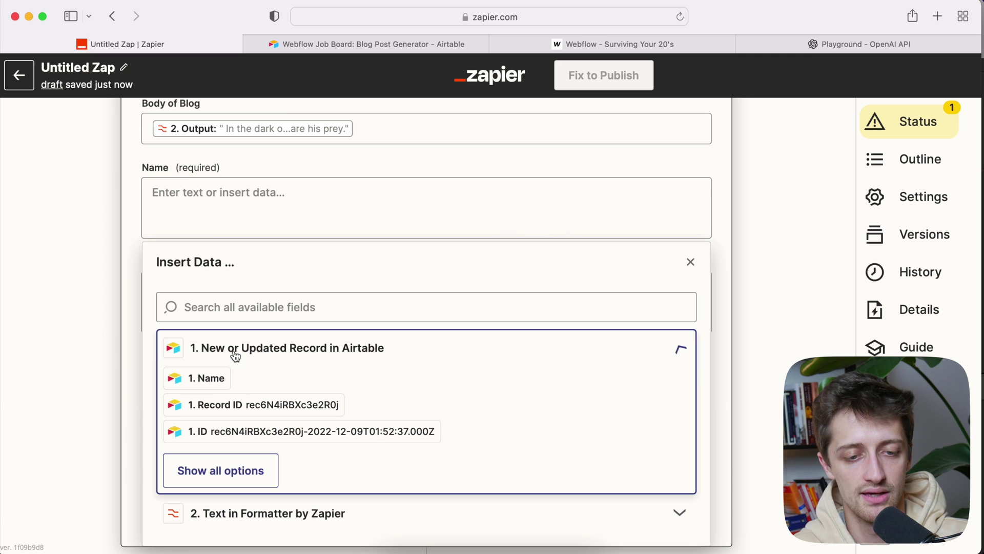
scroll(205, 410, down, 1)
click(184, 445)
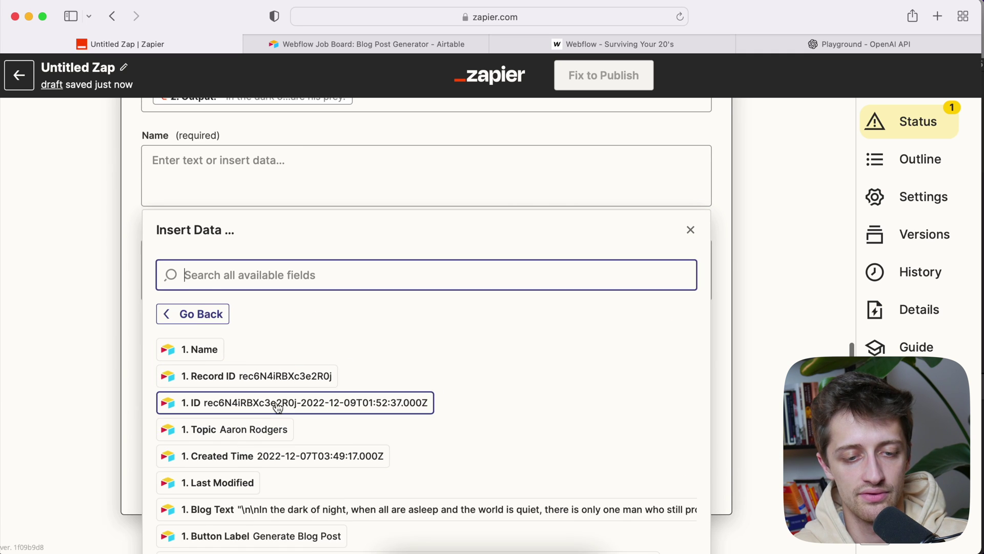
scroll(266, 395, down, 2)
click(261, 373)
click(106, 285)
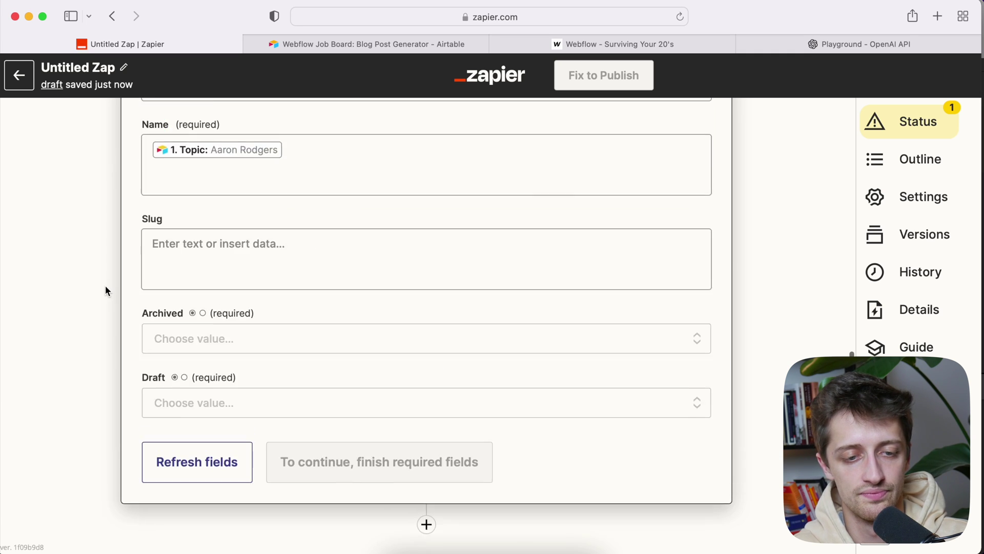
Step: Set Archived to False
scroll(144, 375, down, 1)
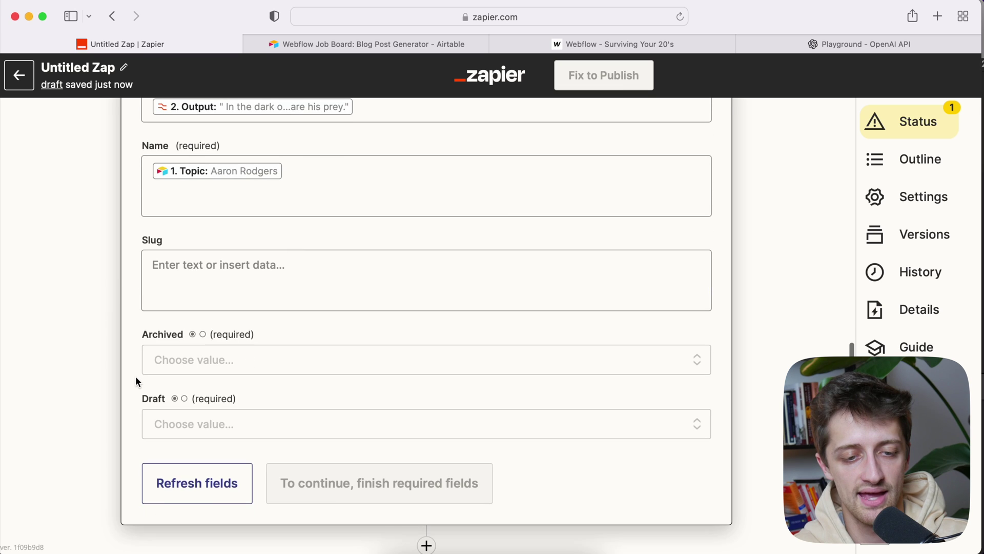
click(198, 368)
click(193, 511)
scroll(117, 377, down, 1)
click(189, 381)
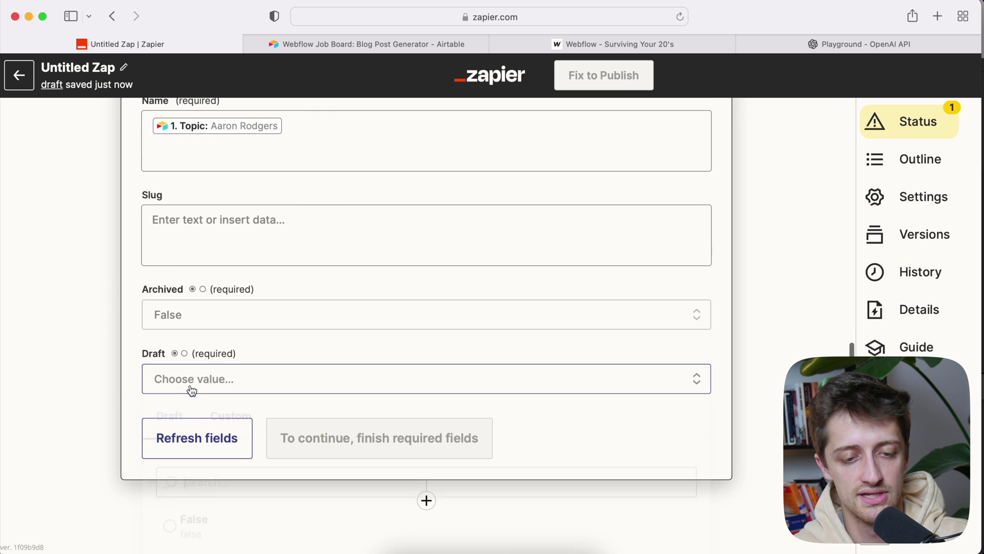
Step: Set Draft to False and review the blog body in the test preview
scroll(215, 497, down, 1)
click(227, 500)
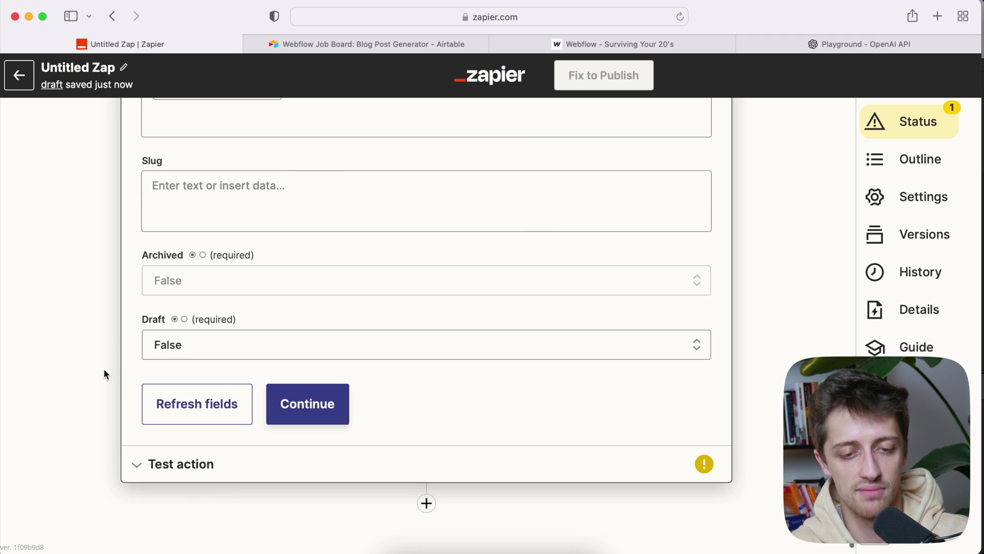
click(300, 415)
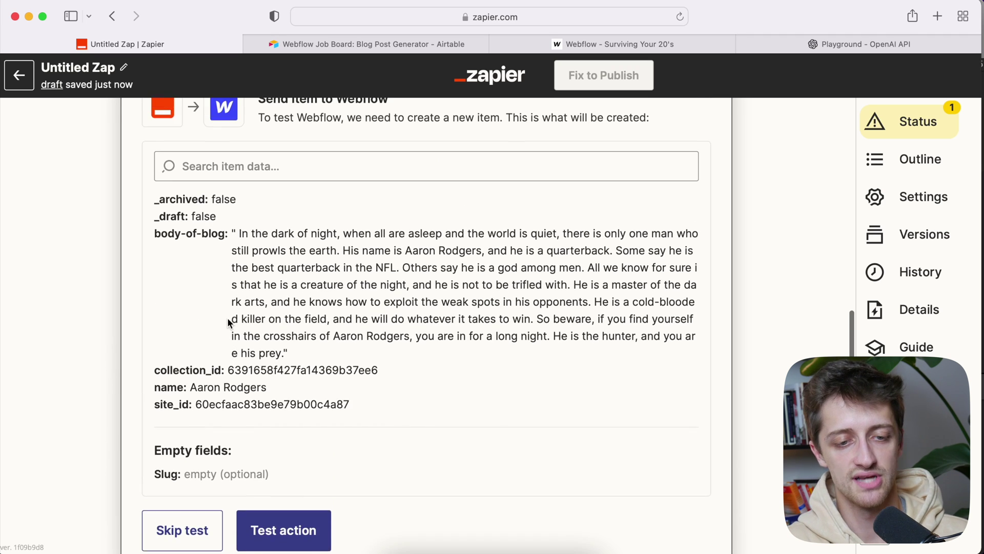
drag(237, 244, 396, 364)
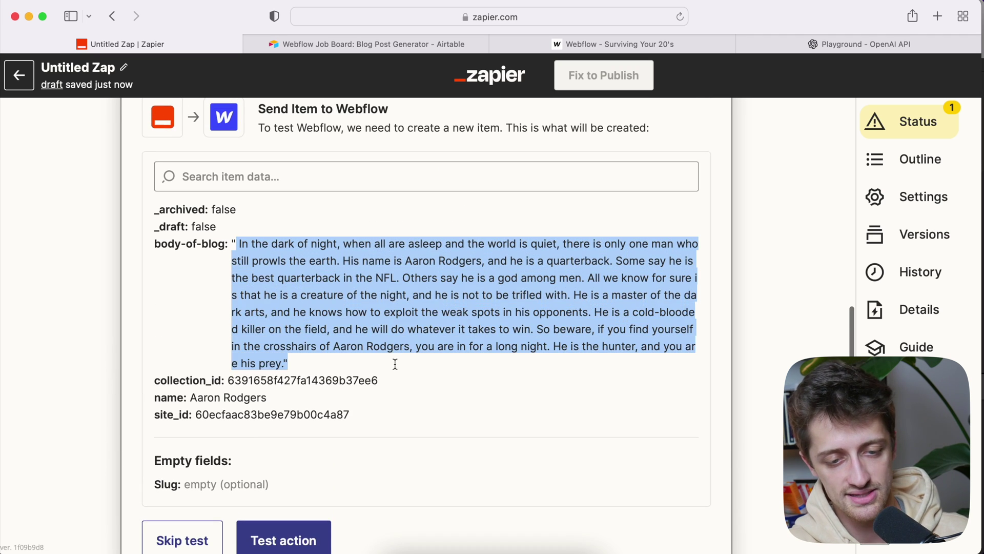
Step: Compare against an existing Webflow Blog Posts item, then send the Aaron Rodgers test item
click(607, 45)
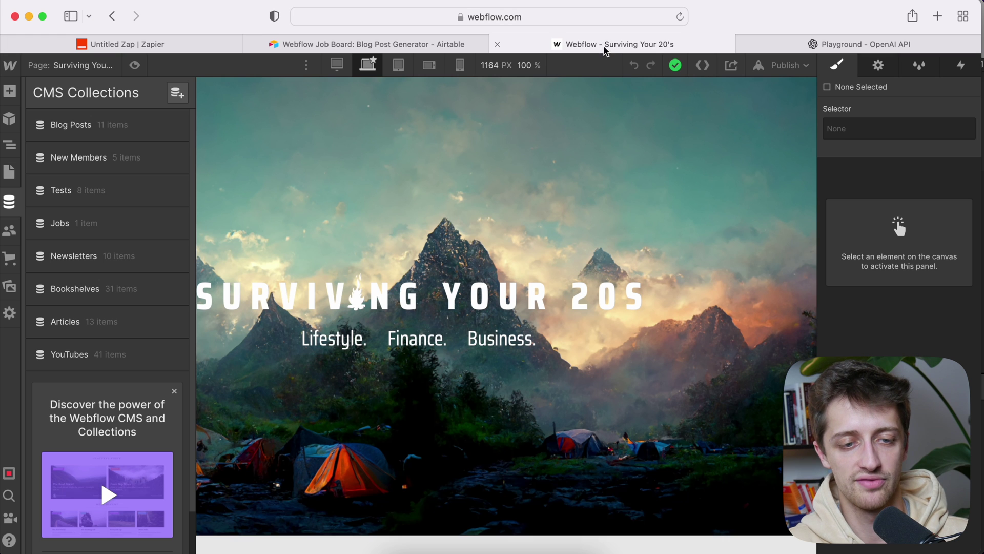
click(85, 138)
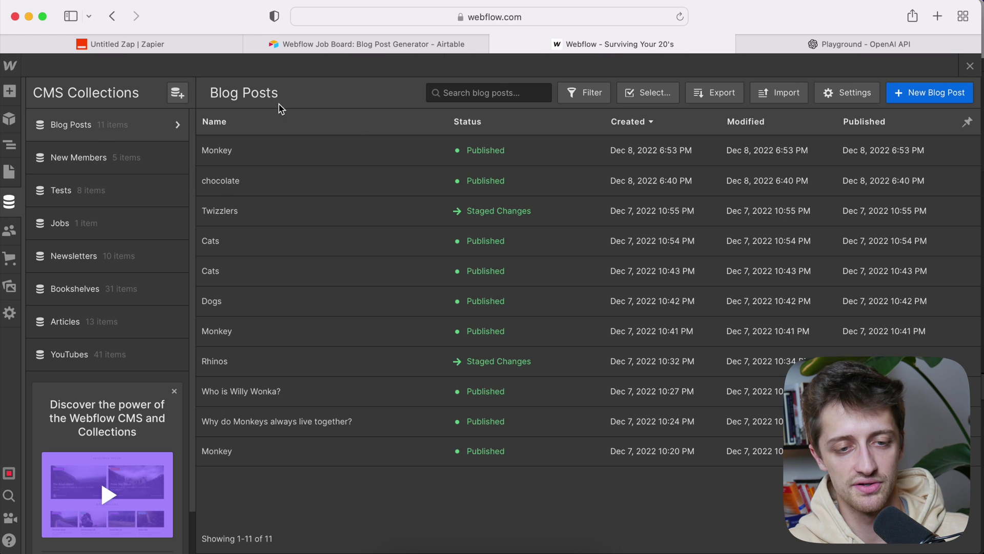
click(389, 152)
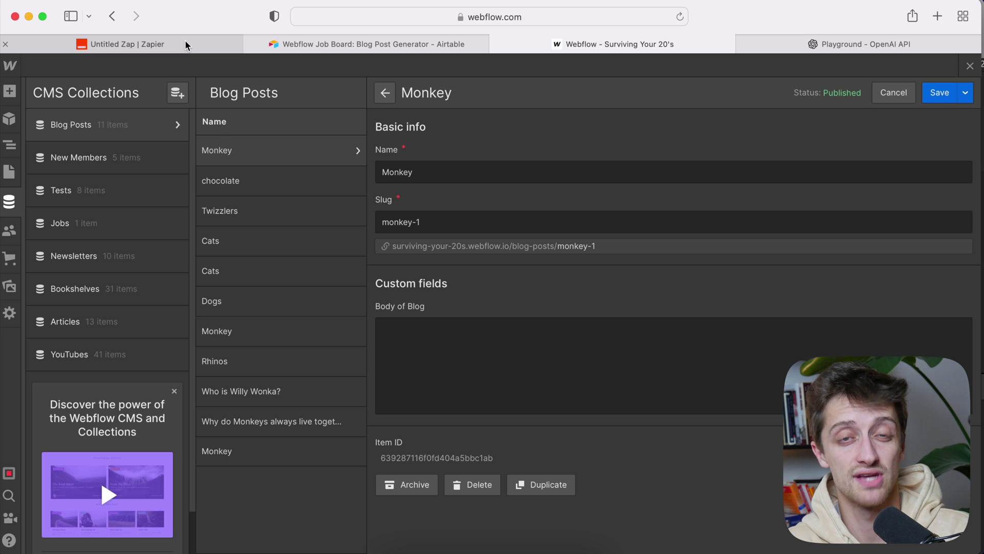
mouse_move(185, 45)
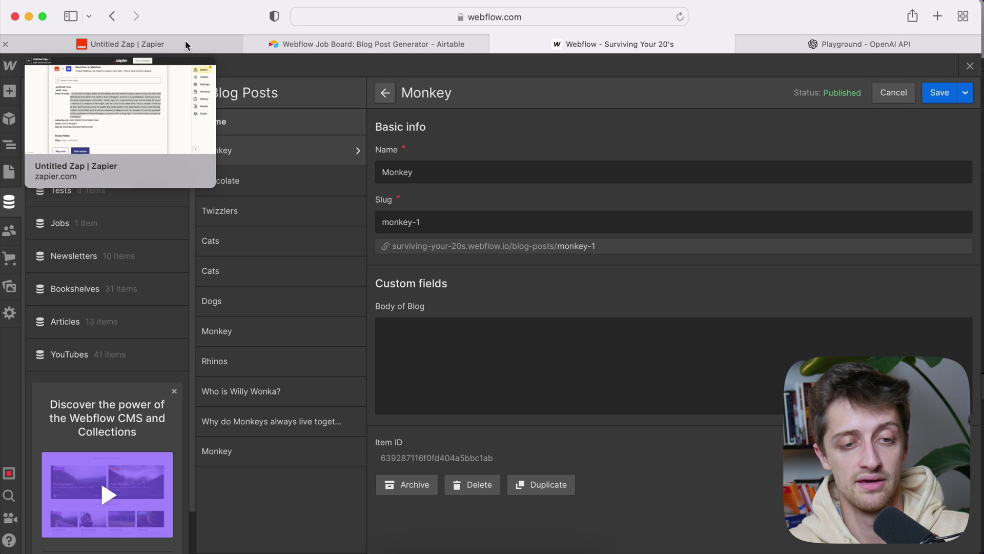
click(185, 46)
scroll(358, 140, down, 3)
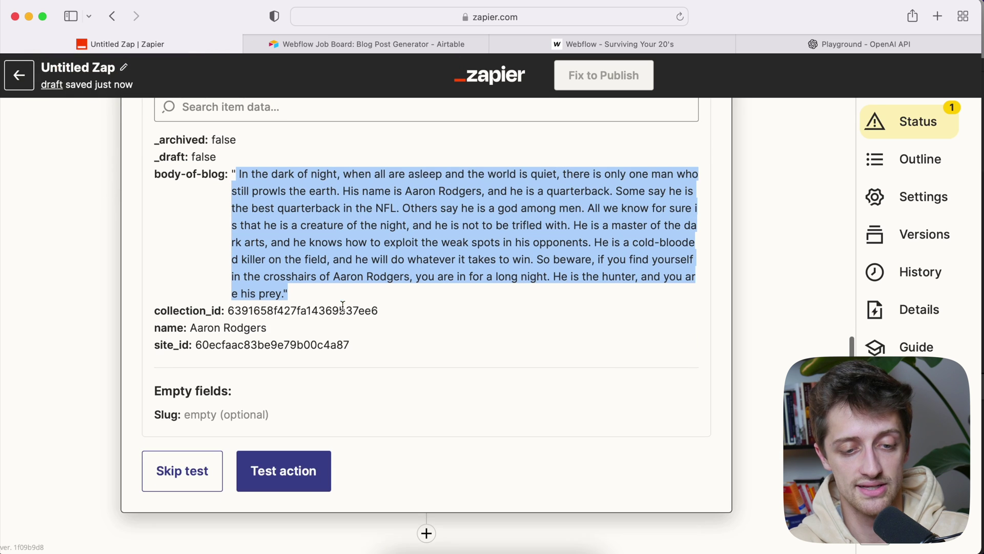
click(295, 466)
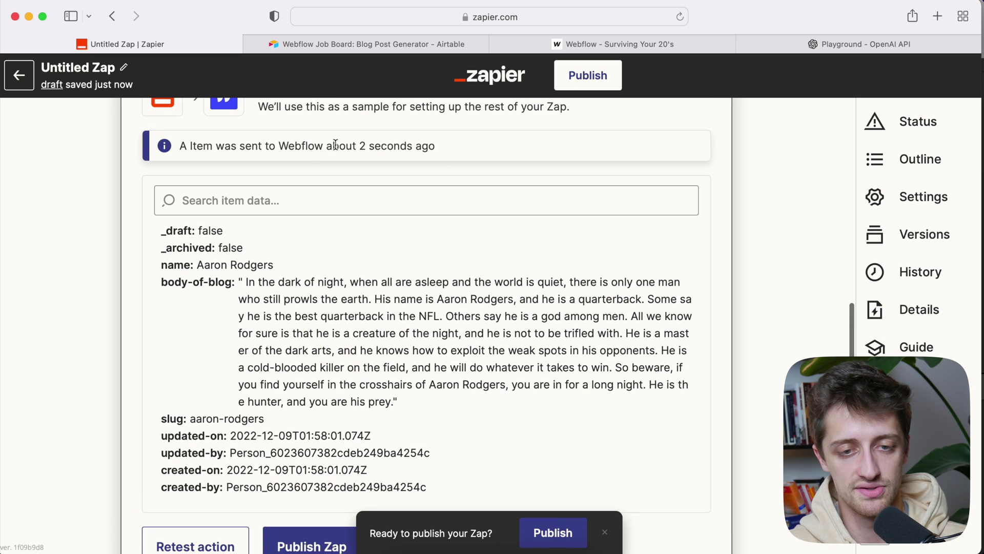
Step: Reload the Webflow CMS and review the new Aaron Rodgers post's Body of Blog text
click(612, 50)
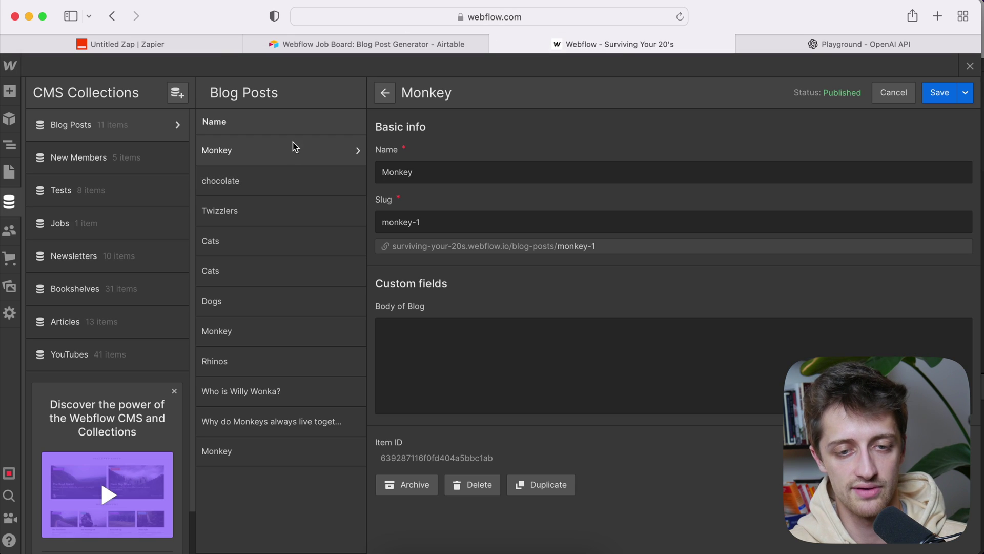
click(385, 93)
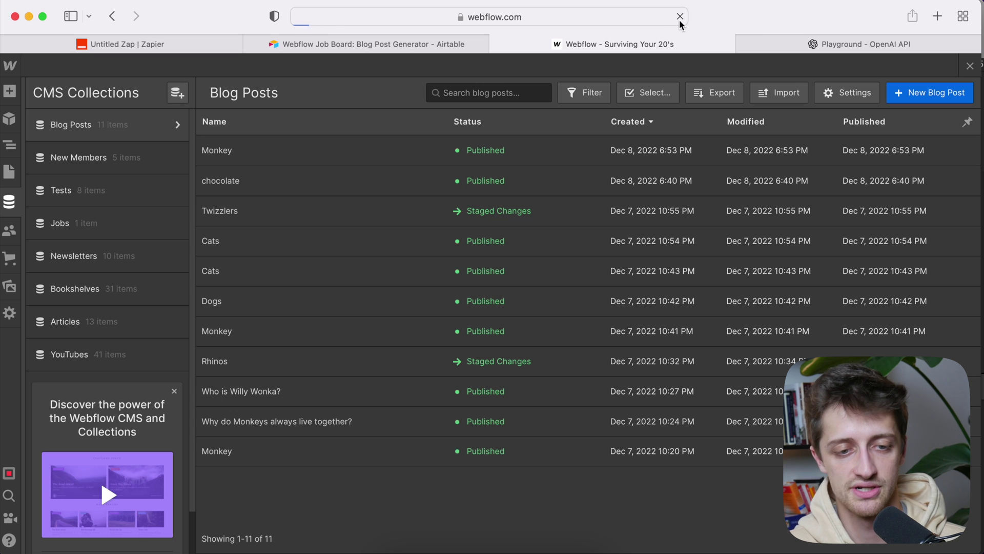
click(680, 16)
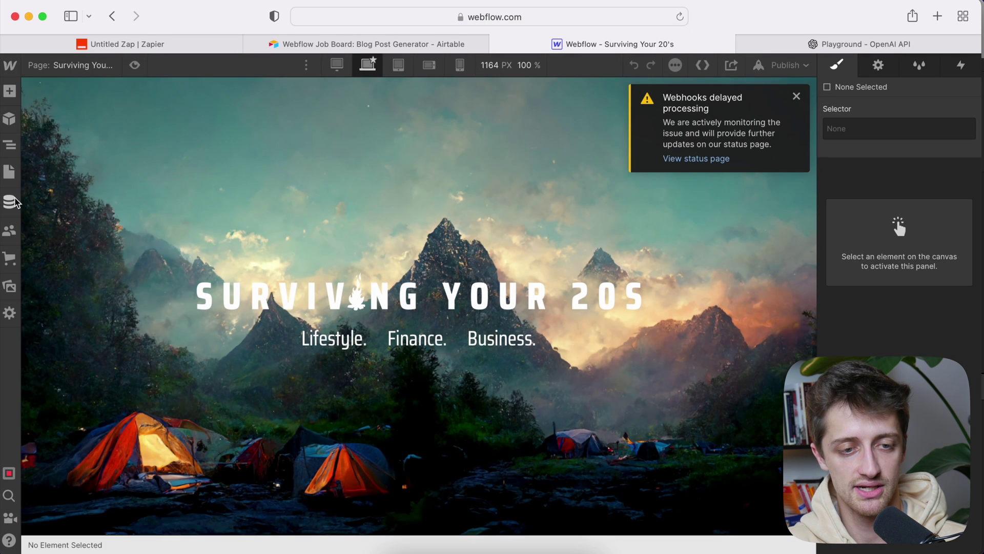
click(17, 202)
click(153, 122)
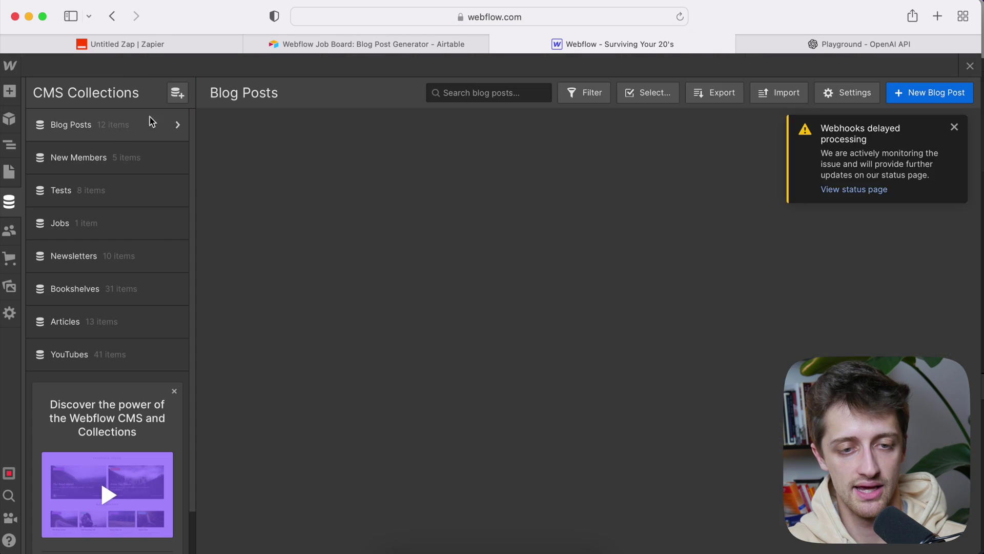
click(331, 152)
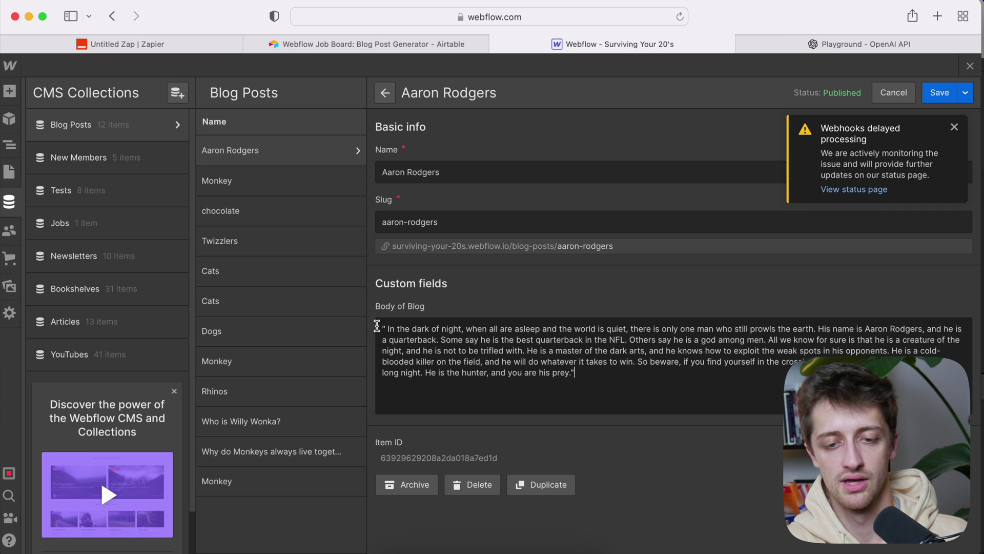
drag(591, 377, 476, 303)
click(482, 302)
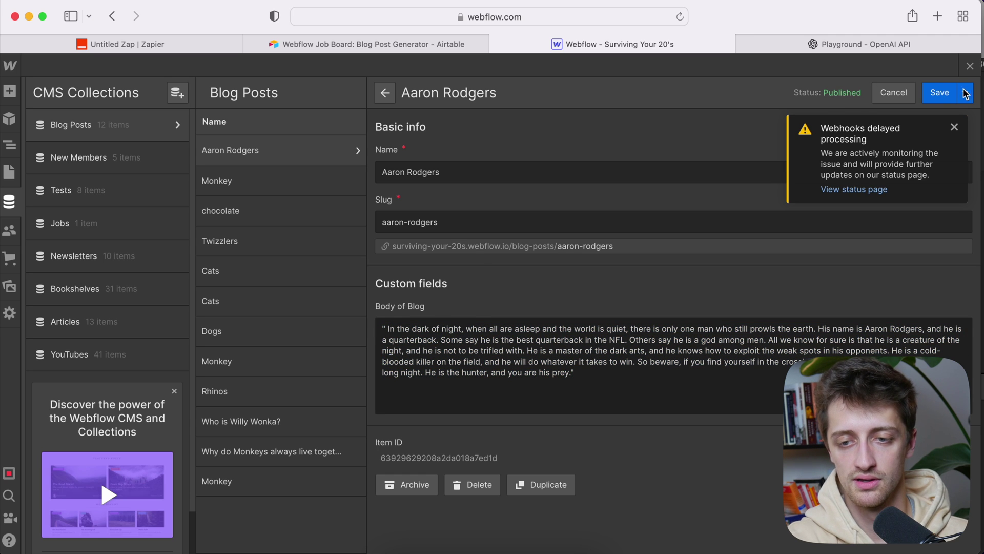
click(969, 67)
Step: Publish the Zap and turn it on
click(969, 67)
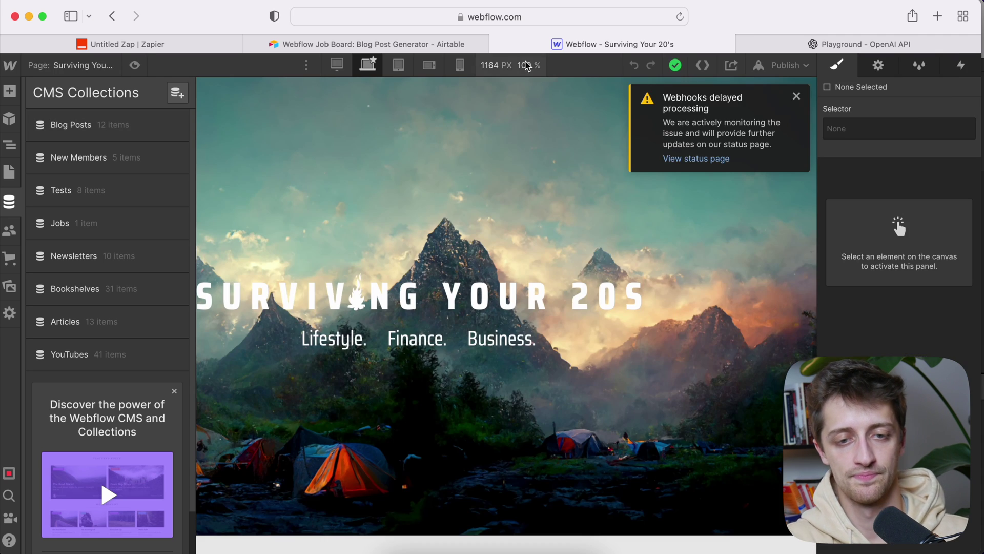
click(448, 43)
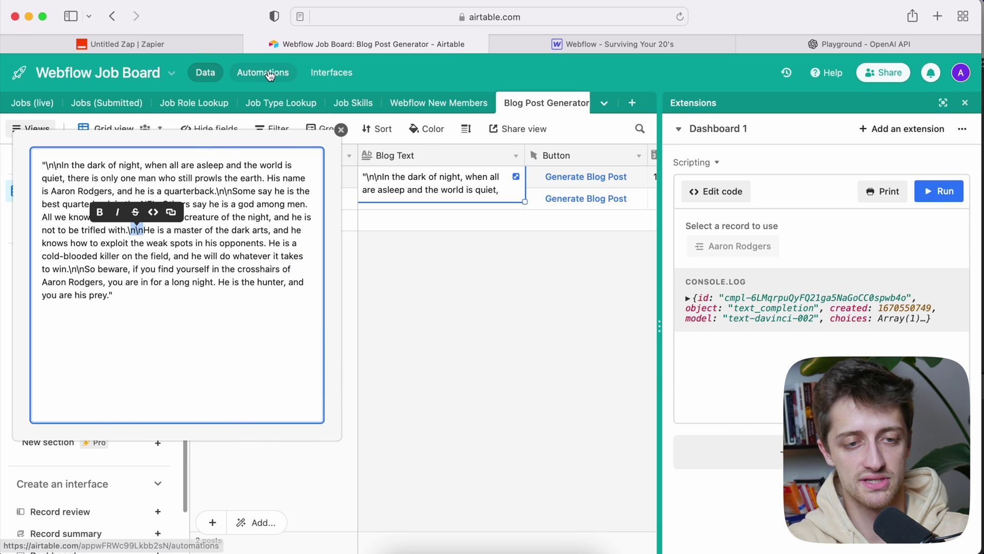
click(193, 45)
click(539, 540)
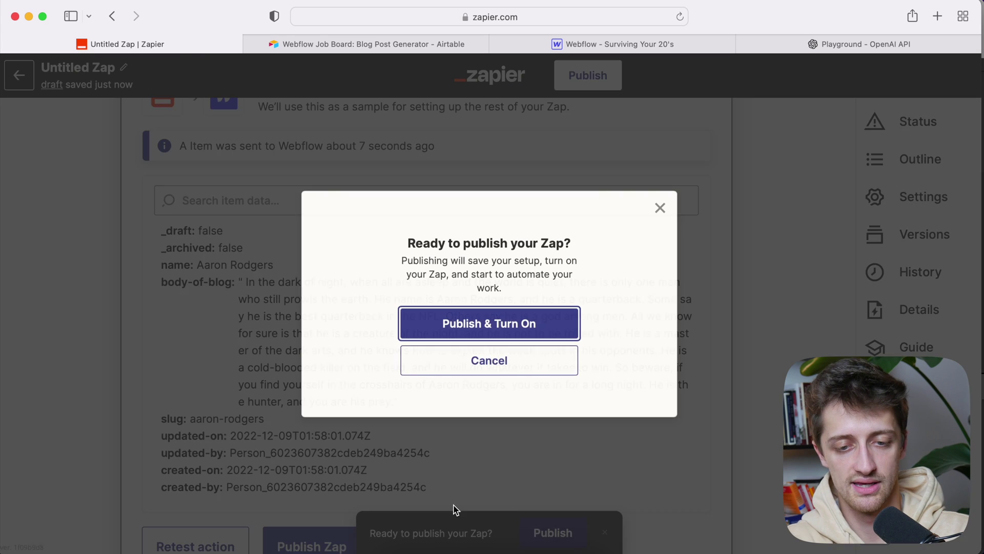
click(463, 333)
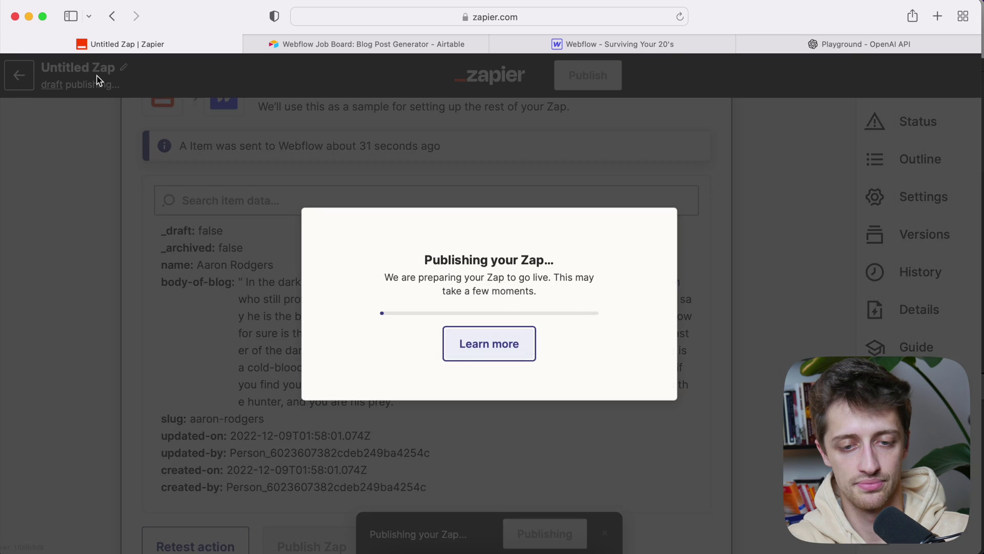
Step: Rename the Zap to 'Auto Blog Amazing' and return to the Zaps list
click(95, 70)
text(Auto )
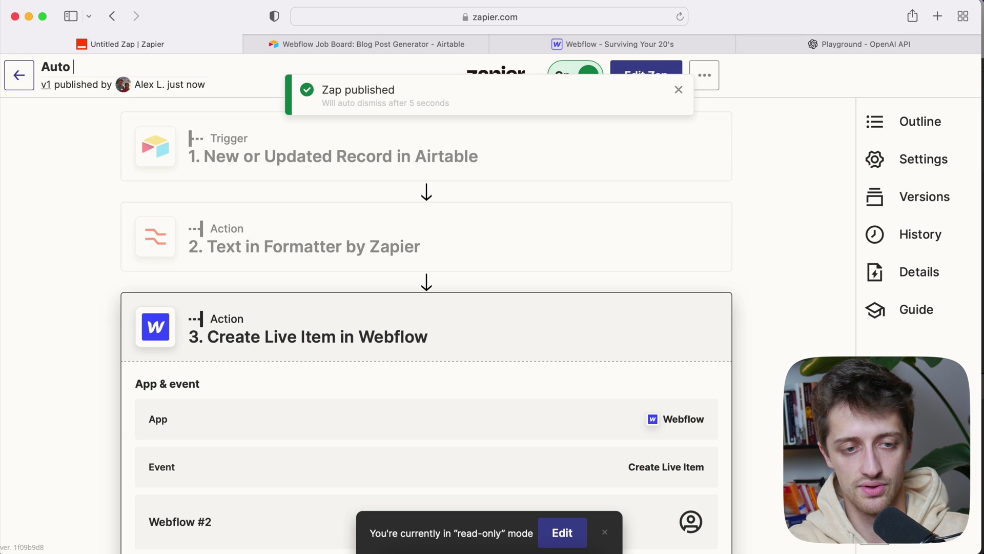
text(Z)
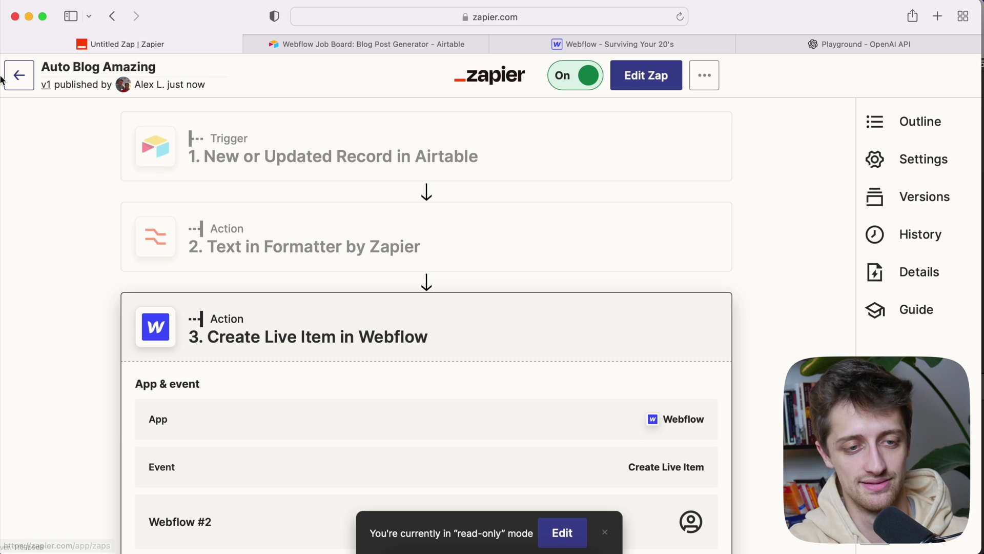
click(19, 76)
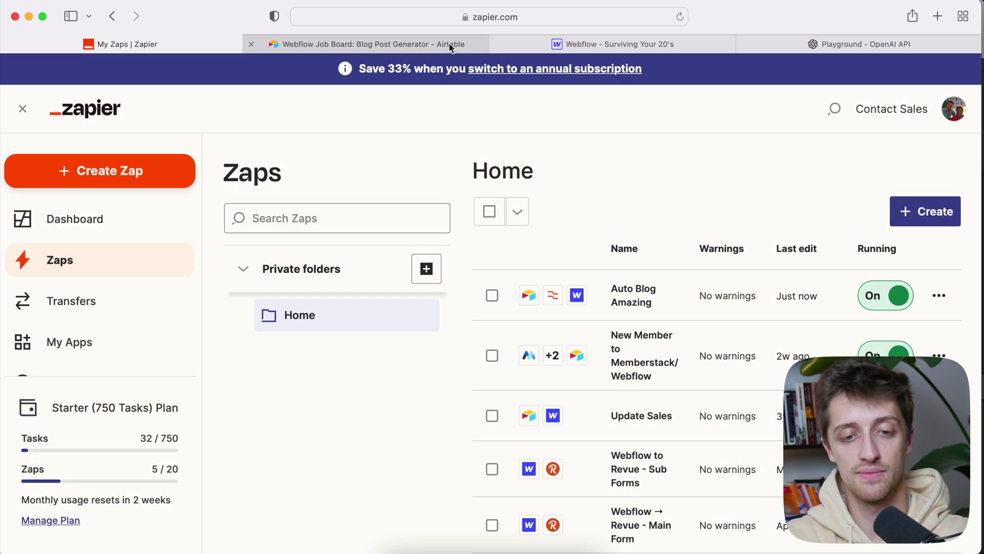
Step: Go to the Airtable Blog Post Generator table and select row 2 for a new topic
click(449, 47)
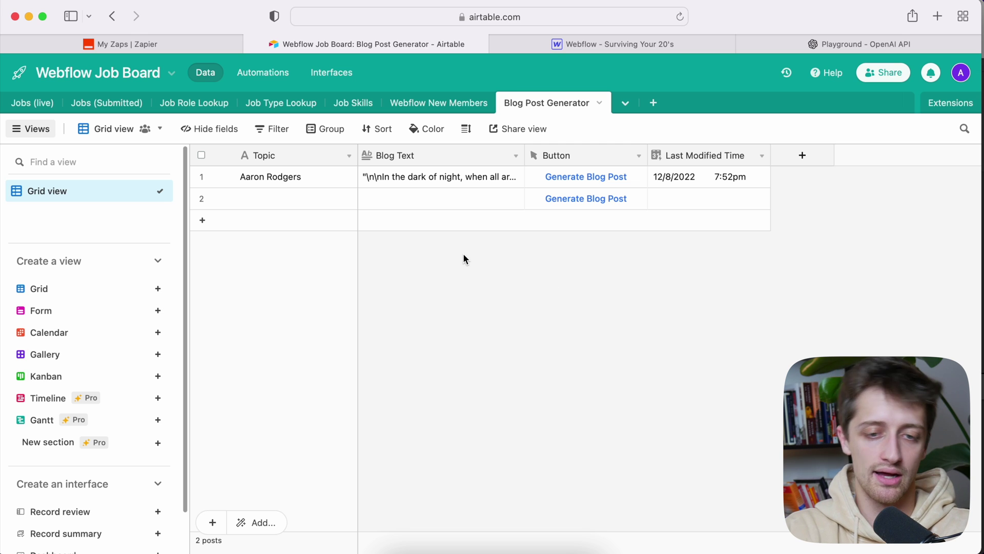
click(305, 200)
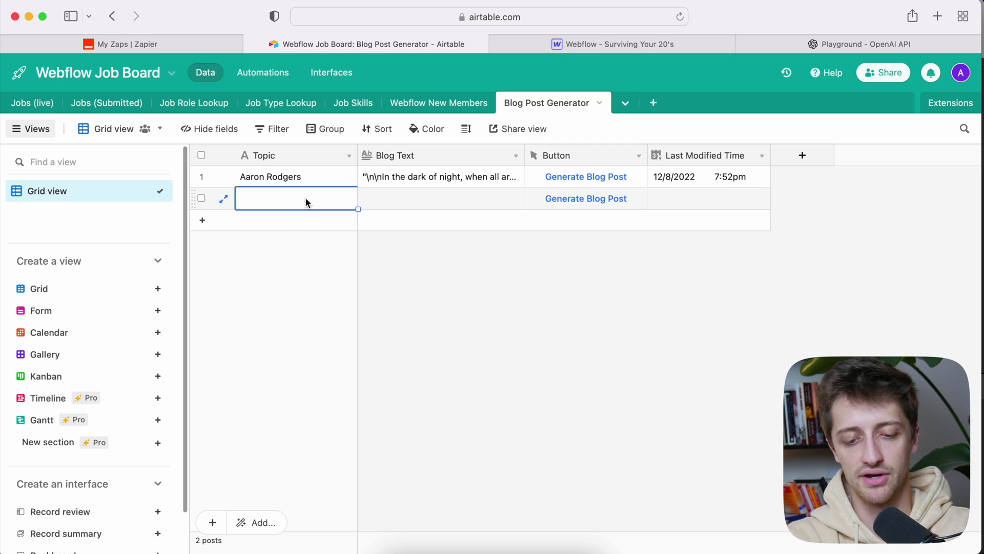
Step: Add a 'Lawn Mowers' topic in Airtable, generate its blog text, and return to Zapier
text(Lawn Mowers)
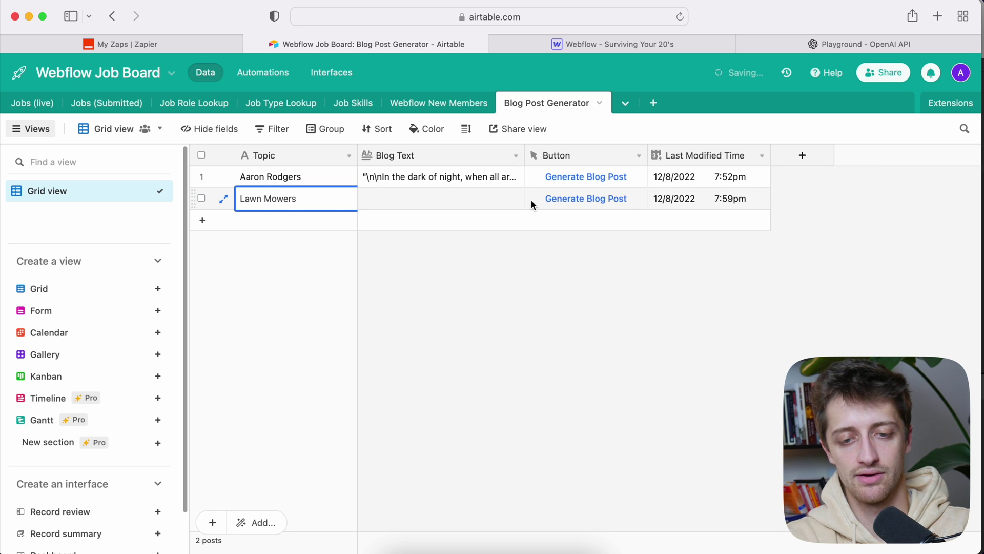
click(582, 200)
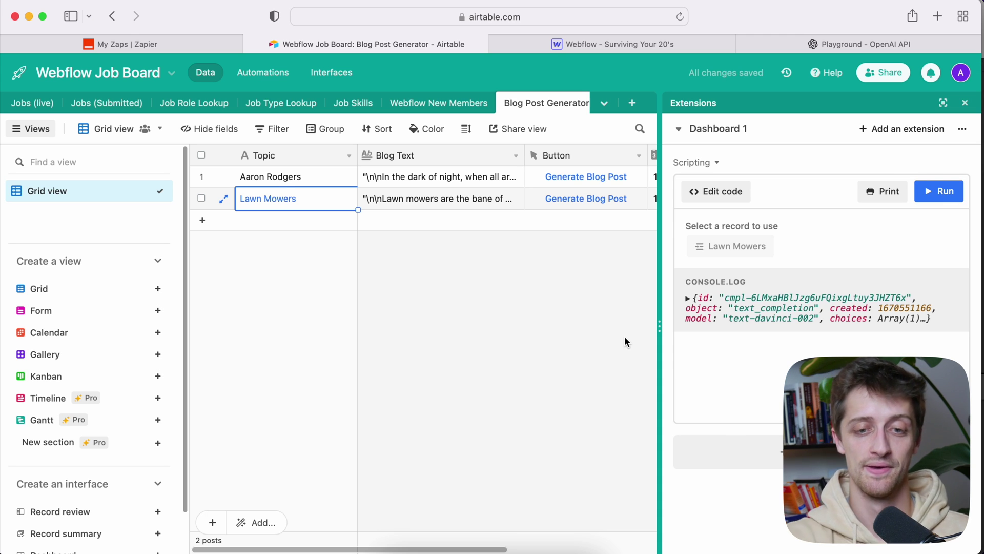
click(215, 44)
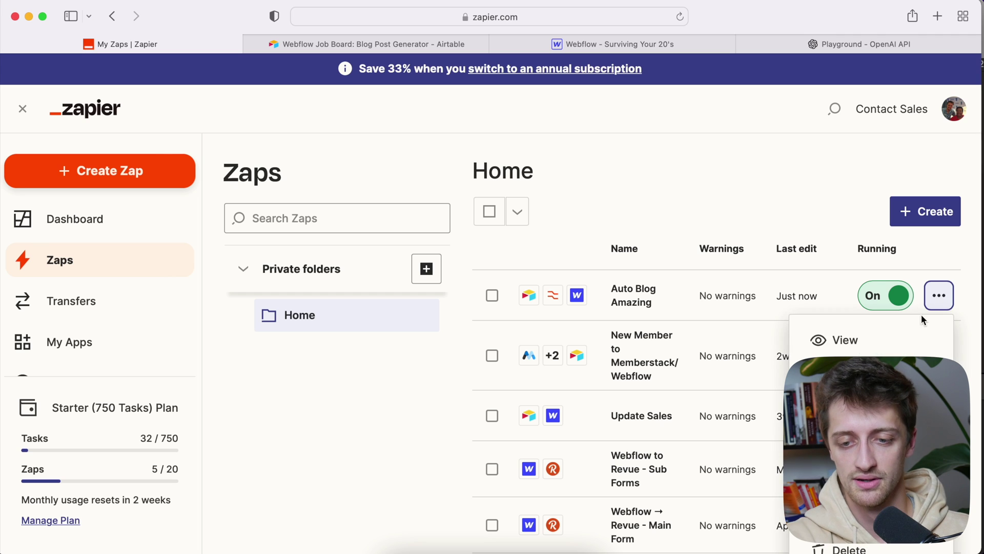
Step: Manually run the Auto Blog Amazing Zap, then go to the Webflow designer
click(845, 390)
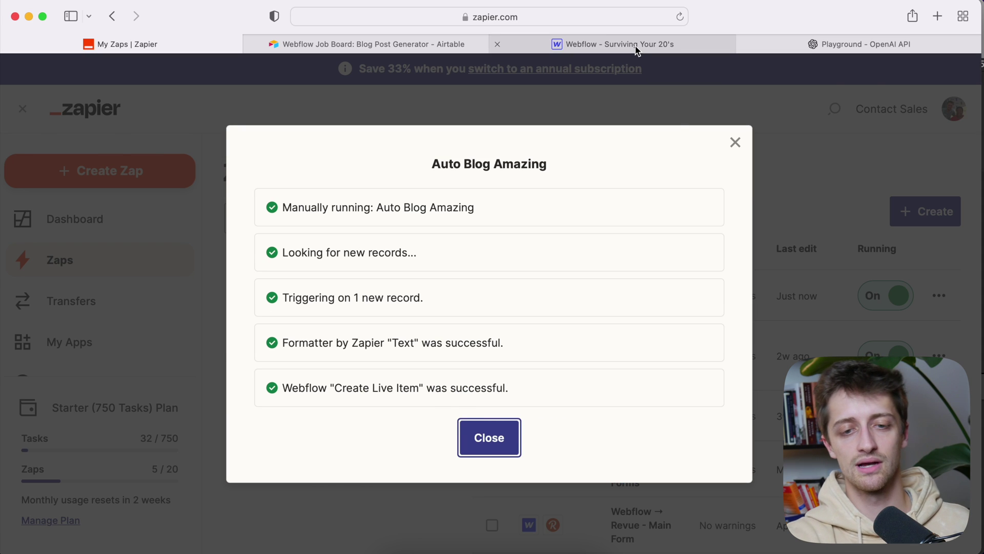
click(637, 44)
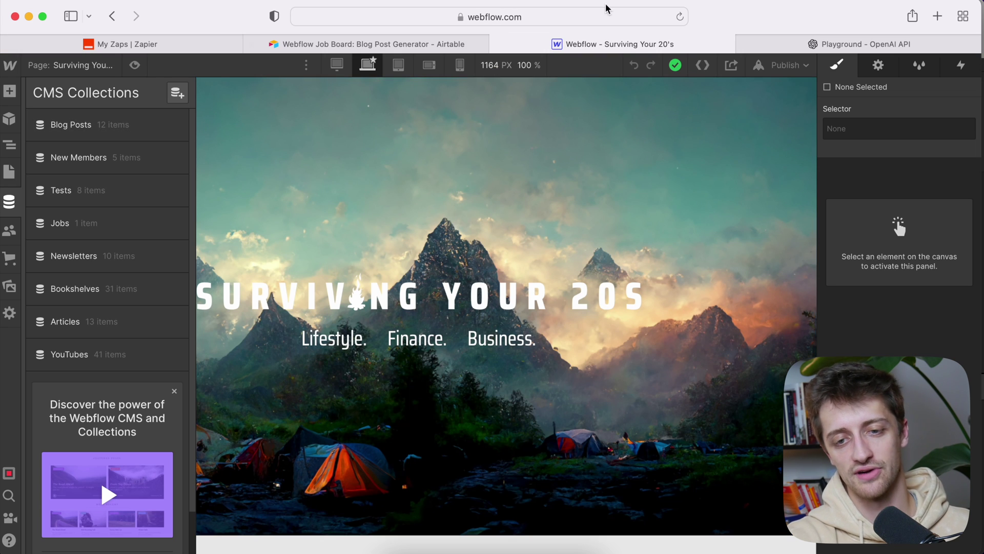
Step: Reload Webflow and check the Lawn Mowers item in the Blog Posts CMS collection
click(679, 17)
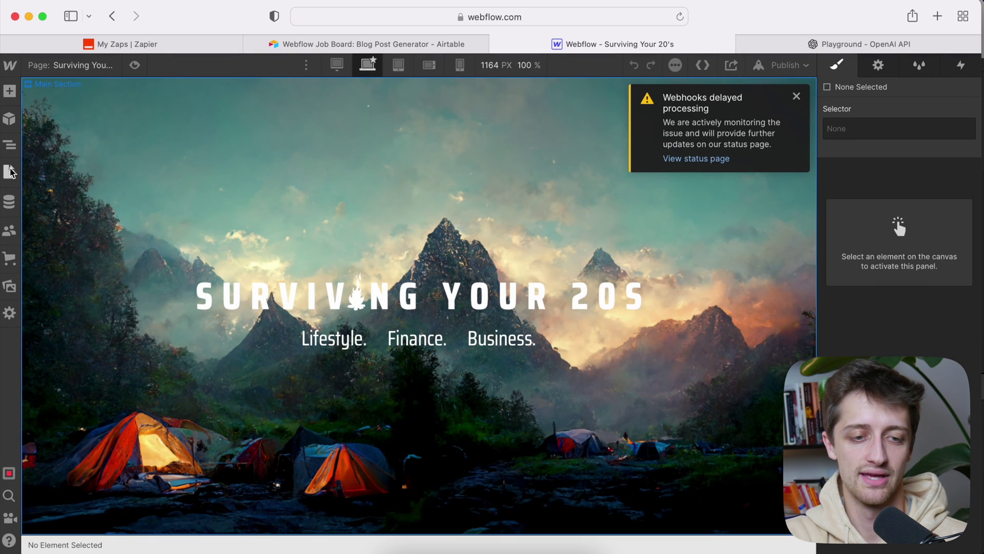
click(9, 204)
click(104, 134)
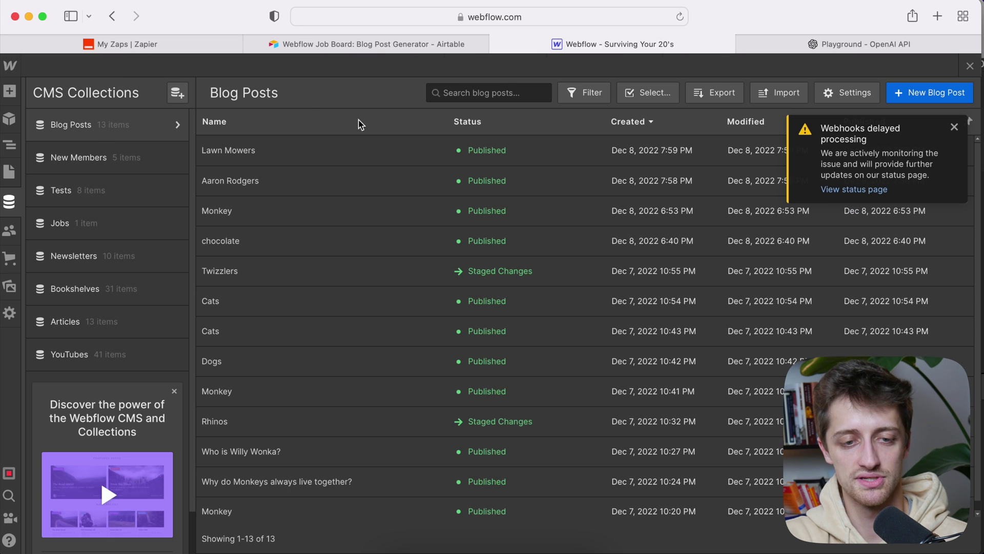
click(357, 150)
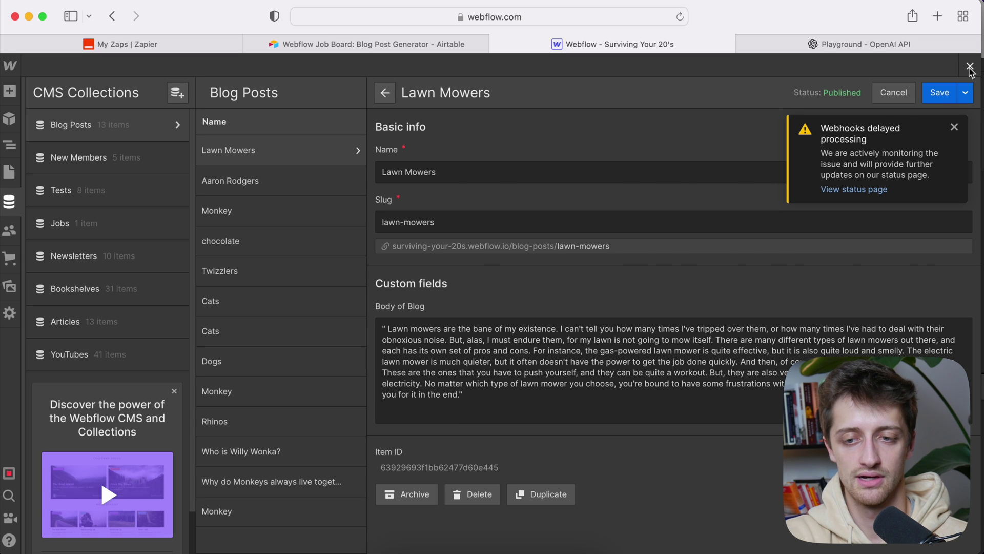
click(970, 69)
click(970, 69)
Step: Preview the Blog Posts Template page with the Lawn Mowers item selected
click(103, 65)
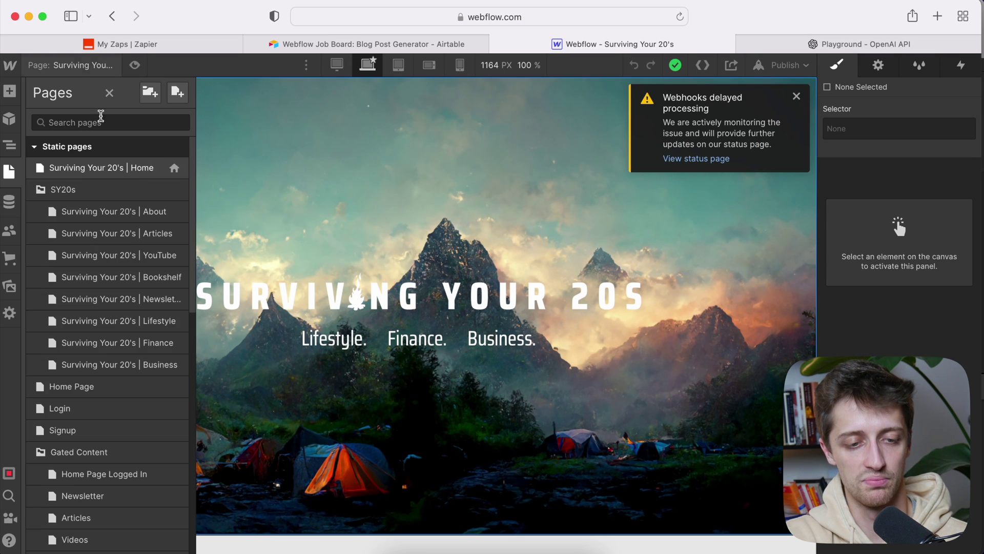
scroll(99, 352, down, 10)
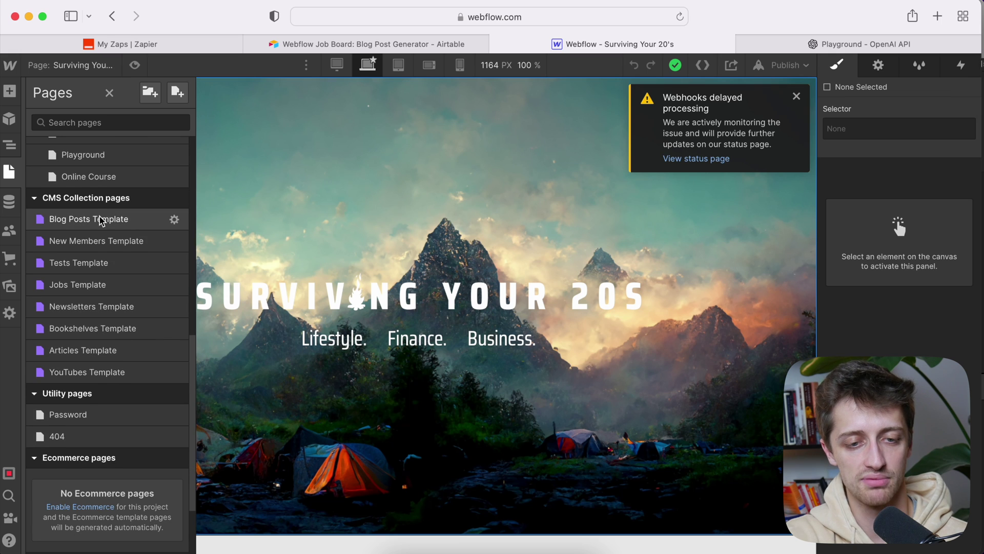
click(101, 221)
click(179, 65)
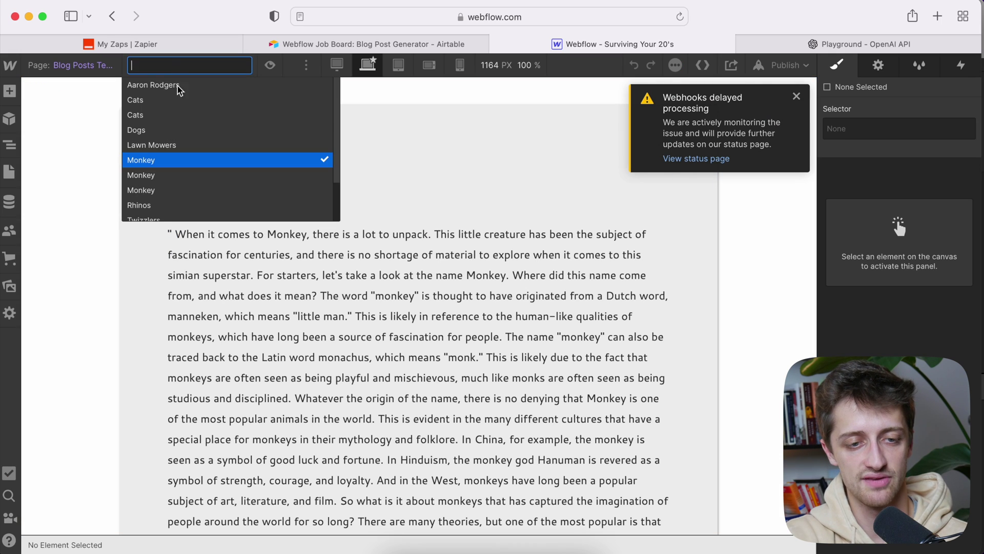
click(177, 145)
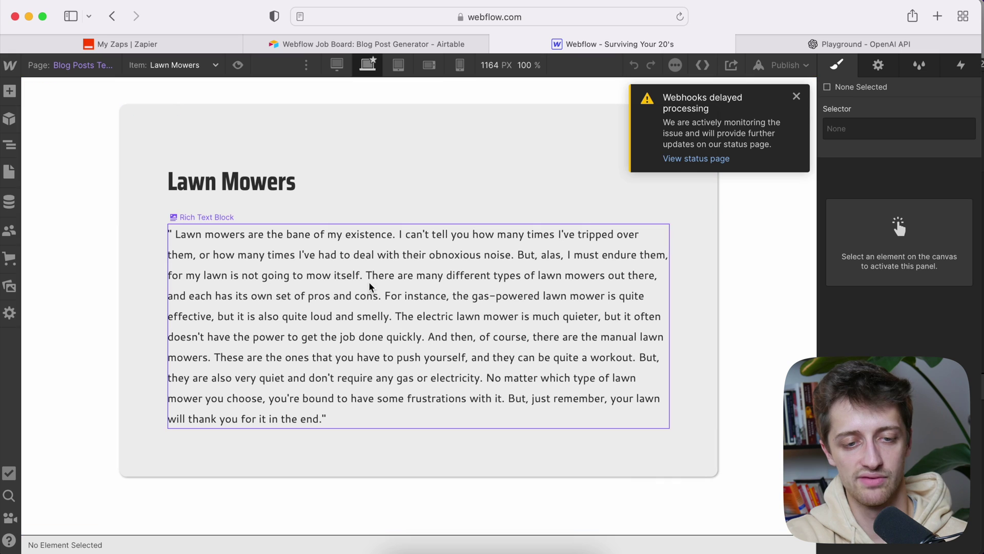
click(748, 376)
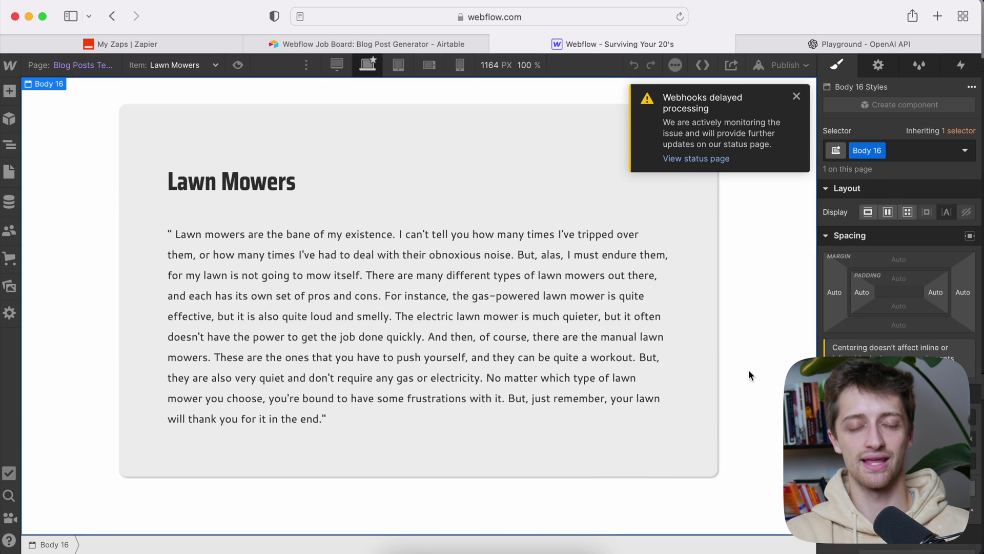